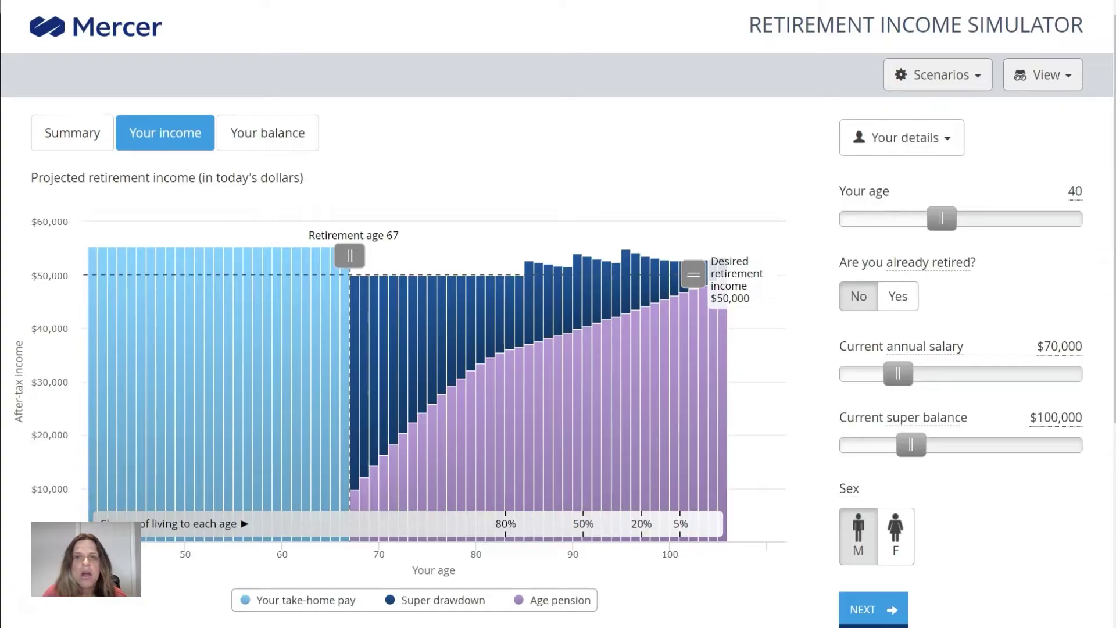
# Set the age in the personal details to 55.
pyautogui.press('Right')
pyautogui.press('Right')
pyautogui.press('Right')
pyautogui.press('Right')
pyautogui.press('Right')
pyautogui.press('Right')
pyautogui.press('Right')
pyautogui.press('Right')
pyautogui.press('Right')
pyautogui.press('Right')
pyautogui.press('Right')
pyautogui.press('Right')
pyautogui.press('Right')
pyautogui.press('Right')
pyautogui.press('Right')
pyautogui.press('Right')
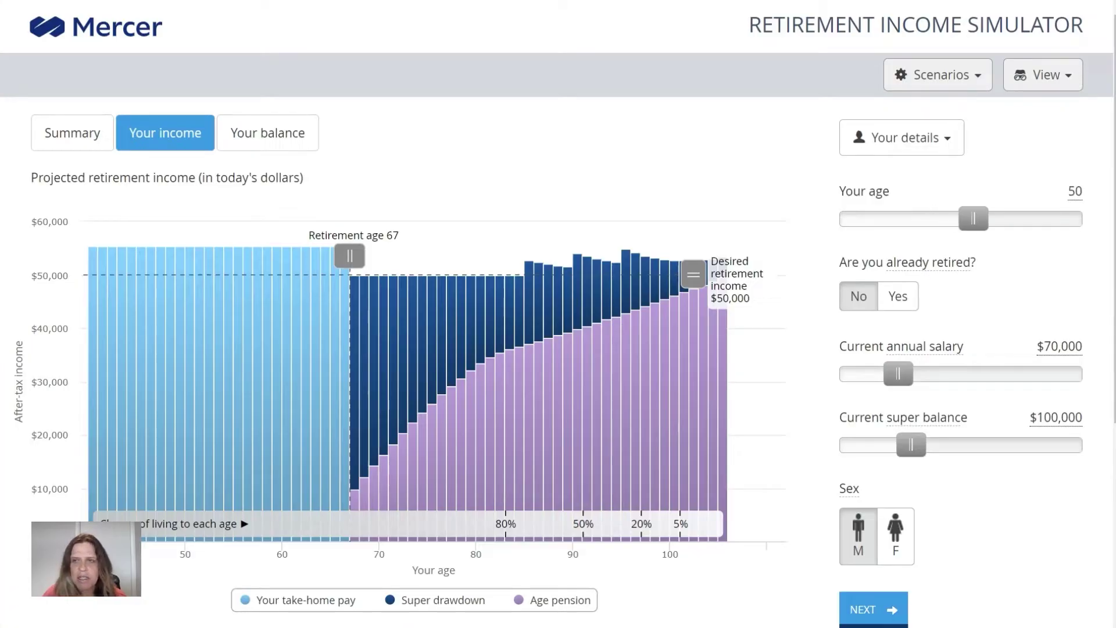
pyautogui.press('Left')
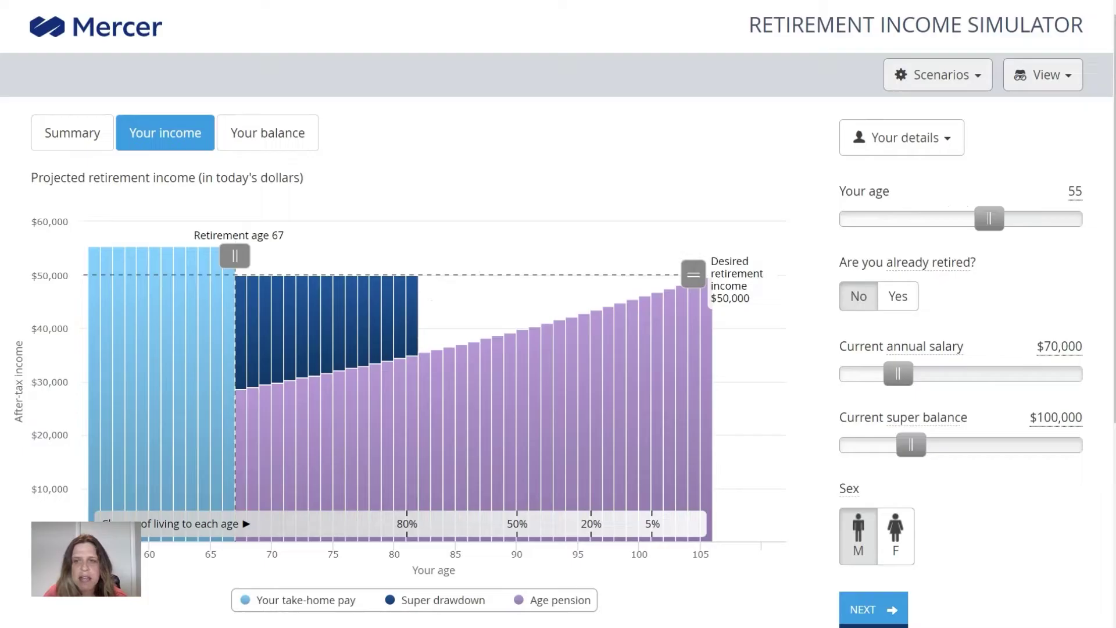
# Set the current super balance to $200,000 and continue to the contributions section.
pyautogui.press('Right')
pyautogui.press('Right')
pyautogui.press('Right')
pyautogui.press('Right')
pyautogui.press('Right')
pyautogui.press('Right')
pyautogui.press('Right')
pyautogui.press('Right')
pyautogui.press('Right')
pyautogui.press('Right')
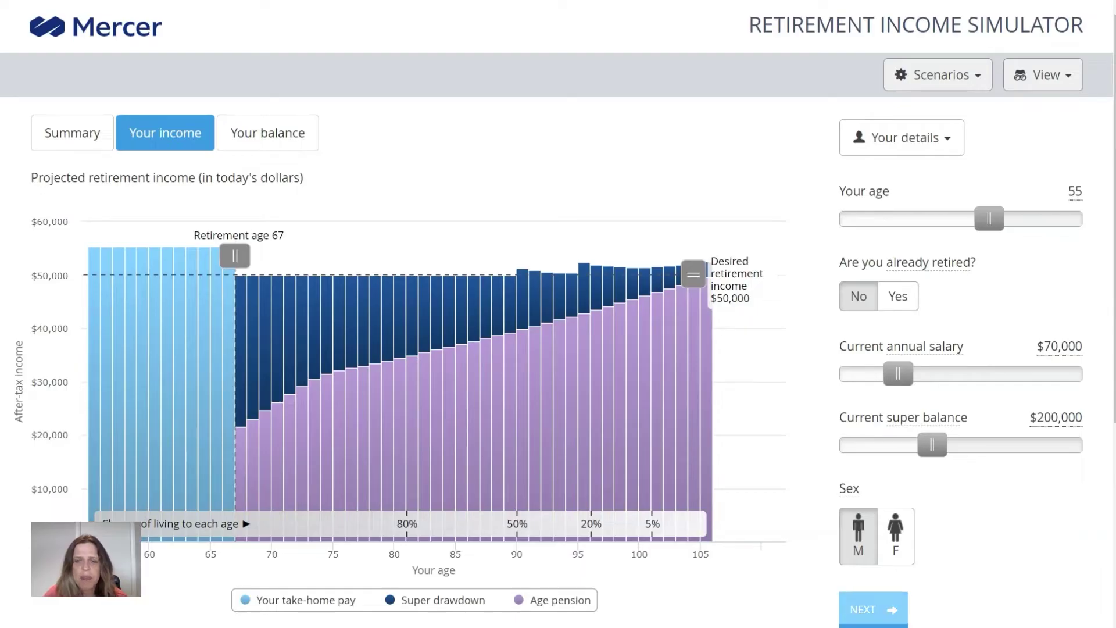
pyautogui.click(872, 610)
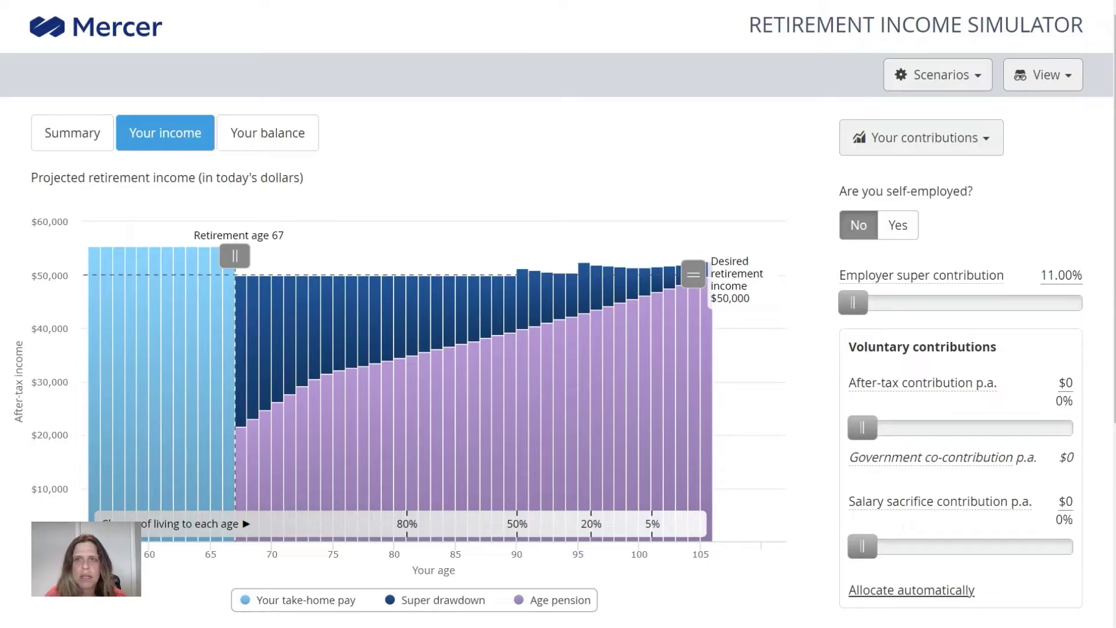
# Examine the list of available input sections, including personal details, contributions, career and spouse/partner.
pyautogui.press('Return')
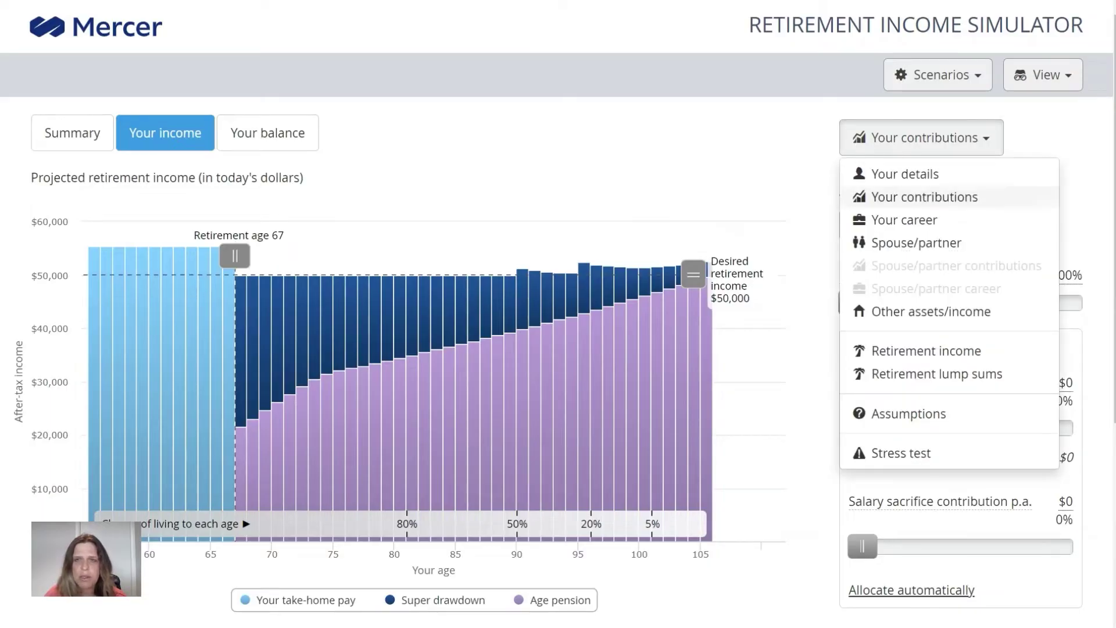
pyautogui.press('Down')
pyautogui.press('Down')
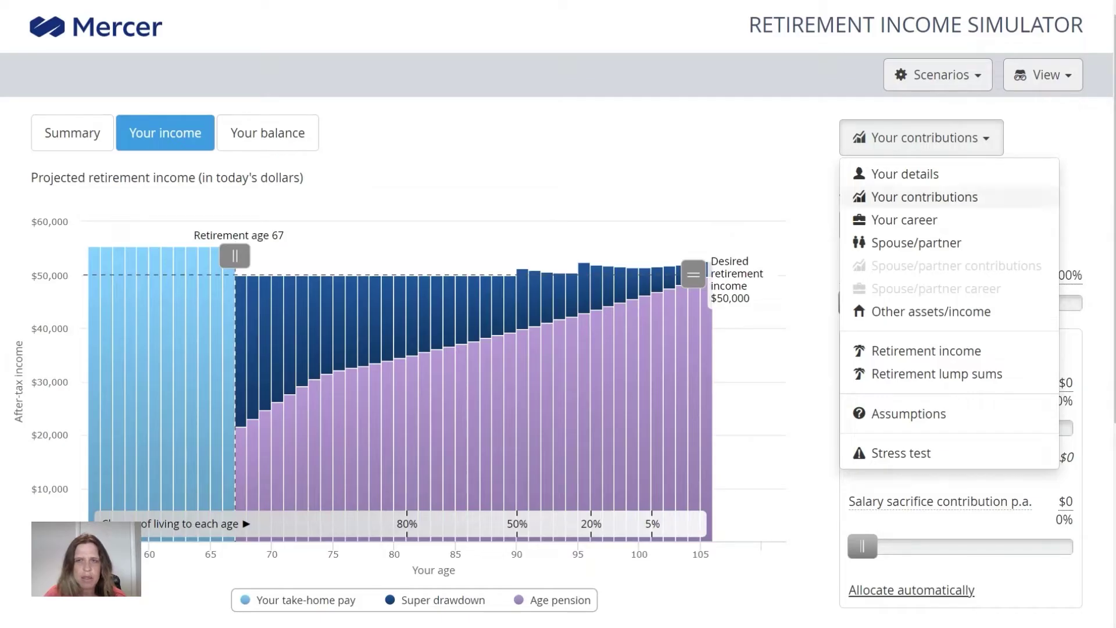
pyautogui.press('Down')
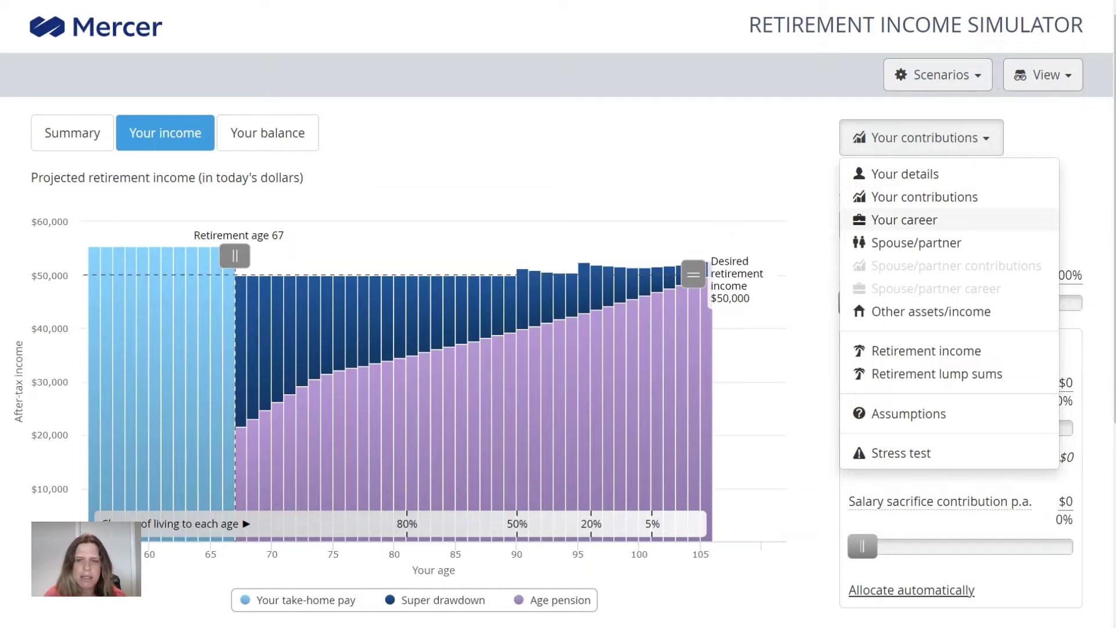
pyautogui.press('Down')
pyautogui.press('Down')
pyautogui.press('Up')
pyautogui.press('Up')
pyautogui.press('Up')
pyautogui.press('Down')
pyautogui.press('Up')
pyautogui.press('Up')
pyautogui.press('Down')
pyautogui.press('Down')
pyautogui.press('Up')
pyautogui.press('Down')
pyautogui.press('Down')
pyautogui.press('Up')
pyautogui.press('Up')
pyautogui.press('Up')
pyautogui.press('Down')
pyautogui.press('Down')
pyautogui.press('Down')
pyautogui.press('Up')
pyautogui.press('Up')
pyautogui.press('Down')
pyautogui.press('Up')
pyautogui.press('Down')
pyautogui.press('Up')
pyautogui.press('Escape')
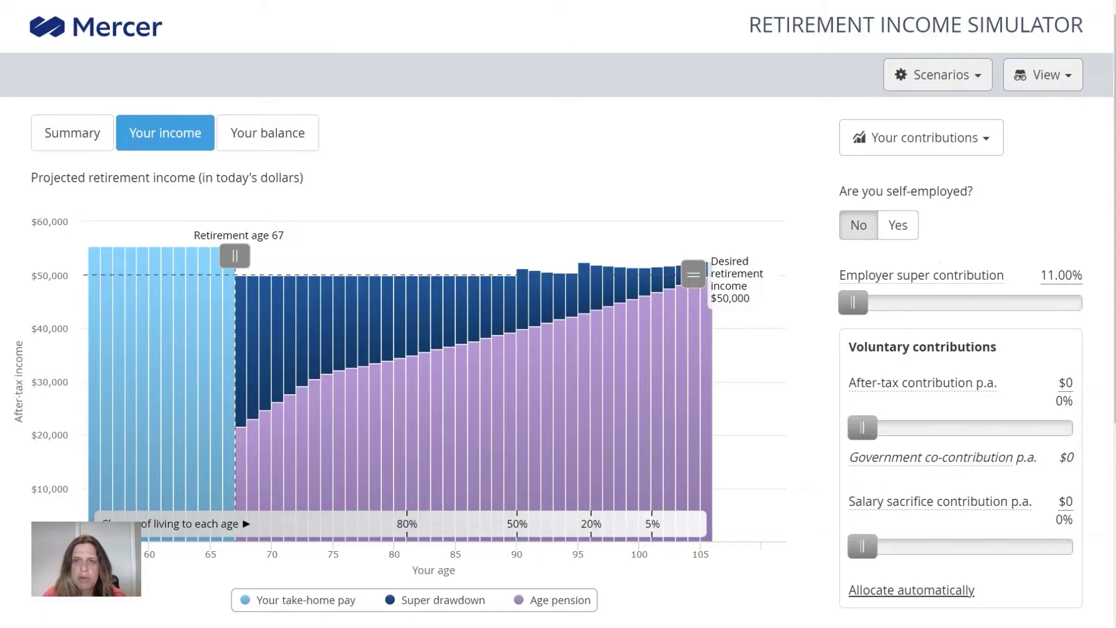
# Try the self-employed option for the contributions and switch it back to No.
pyautogui.press('space')
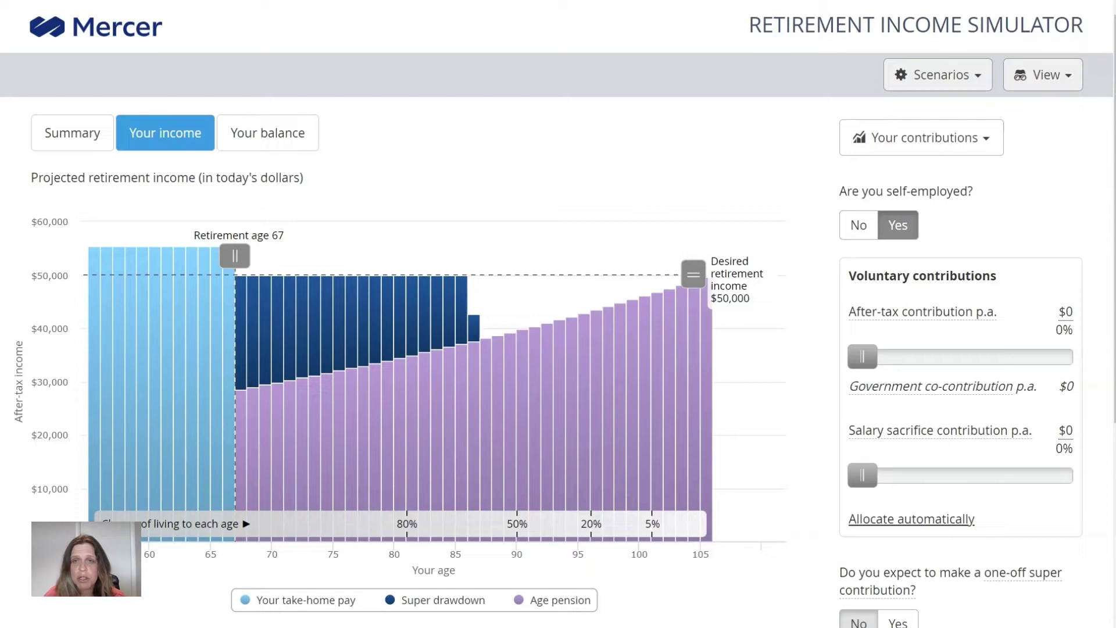
pyautogui.press('space')
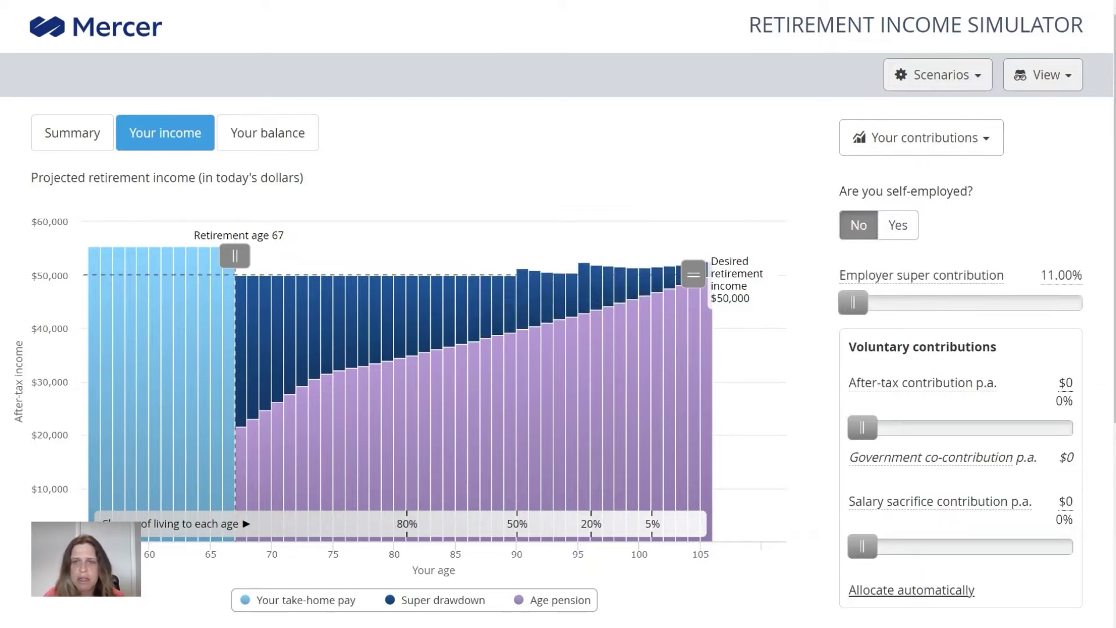
# Confirm the employer super contribution at 11.00% and continue to the career section.
pyautogui.scroll(-2, 558, 313)
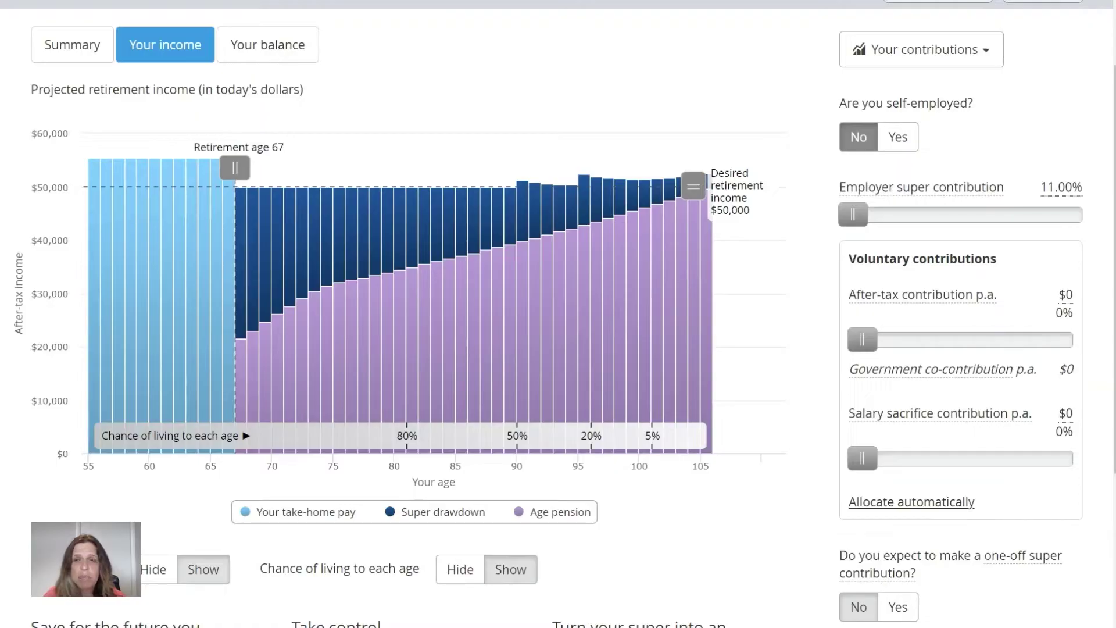
pyautogui.moveTo(852, 214)
pyautogui.mouseDown()
pyautogui.moveTo(880, 213)
pyautogui.moveTo(853, 214)
pyautogui.mouseUp()
pyautogui.click(1061, 187)
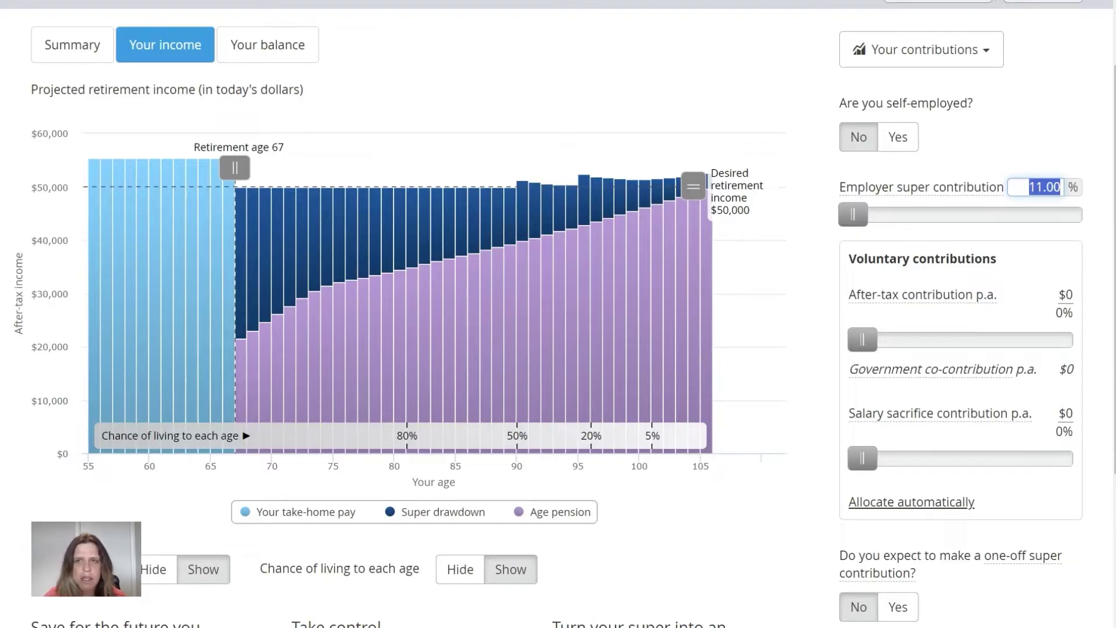
pyautogui.press('Return')
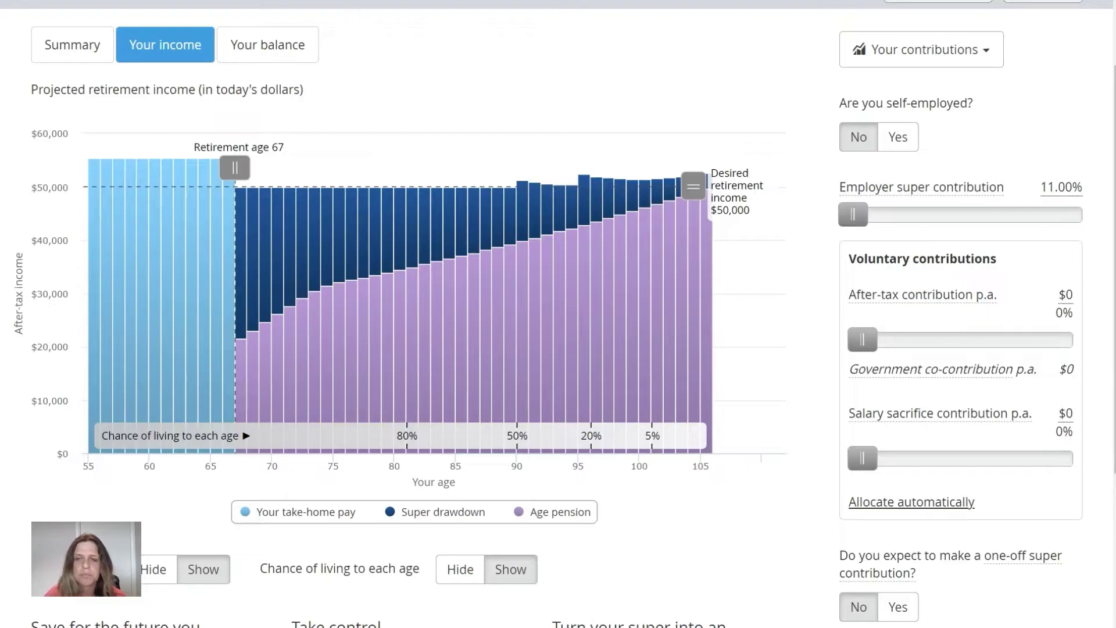
pyautogui.scroll(-2, 559, 314)
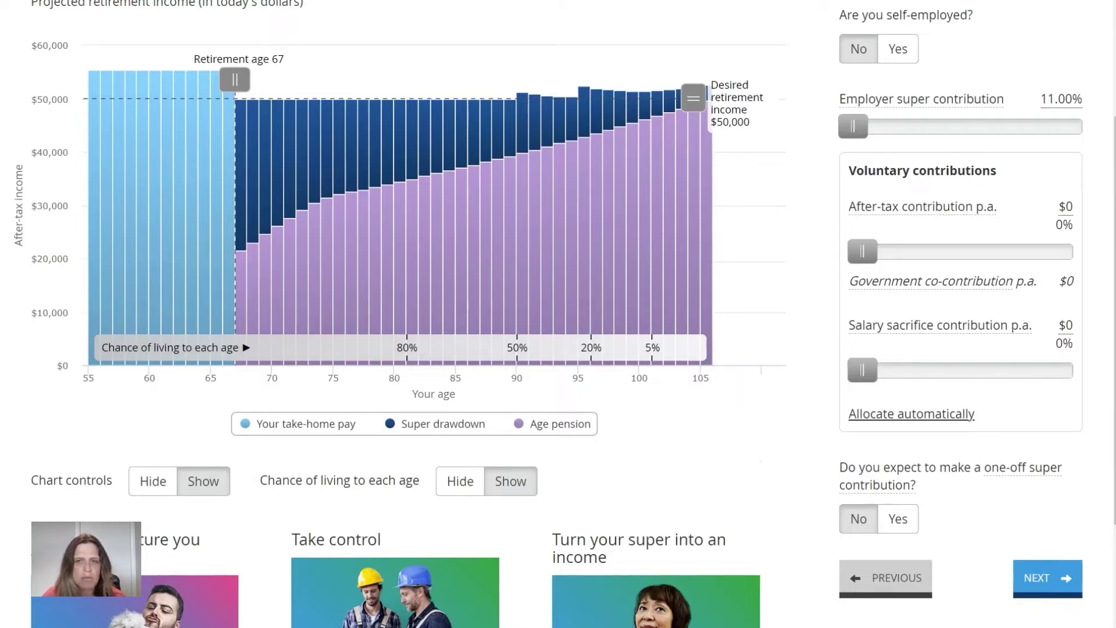
pyautogui.scroll(-4, 558, 314)
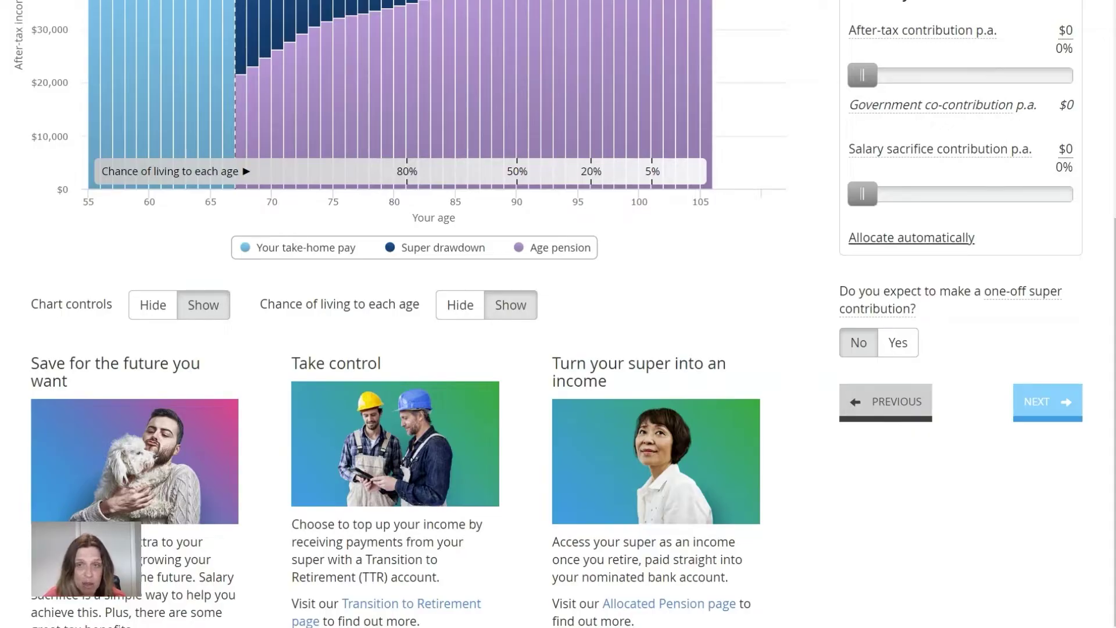
pyautogui.click(1047, 402)
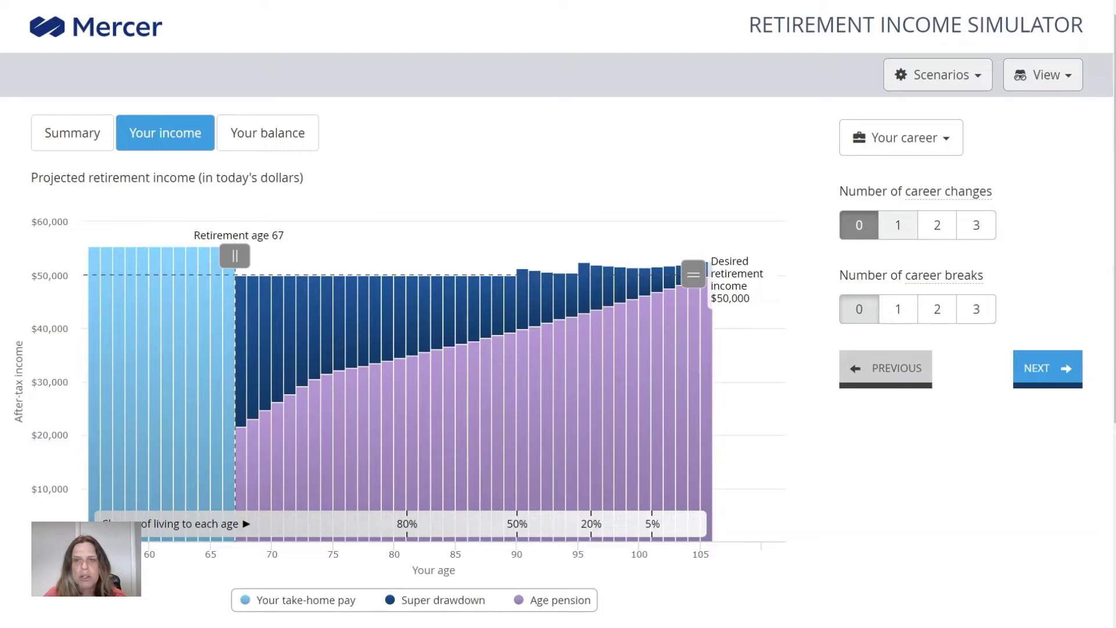
# Try one career change with a salary of $55,000 and one career break, resetting each count to 0.
pyautogui.click(899, 225)
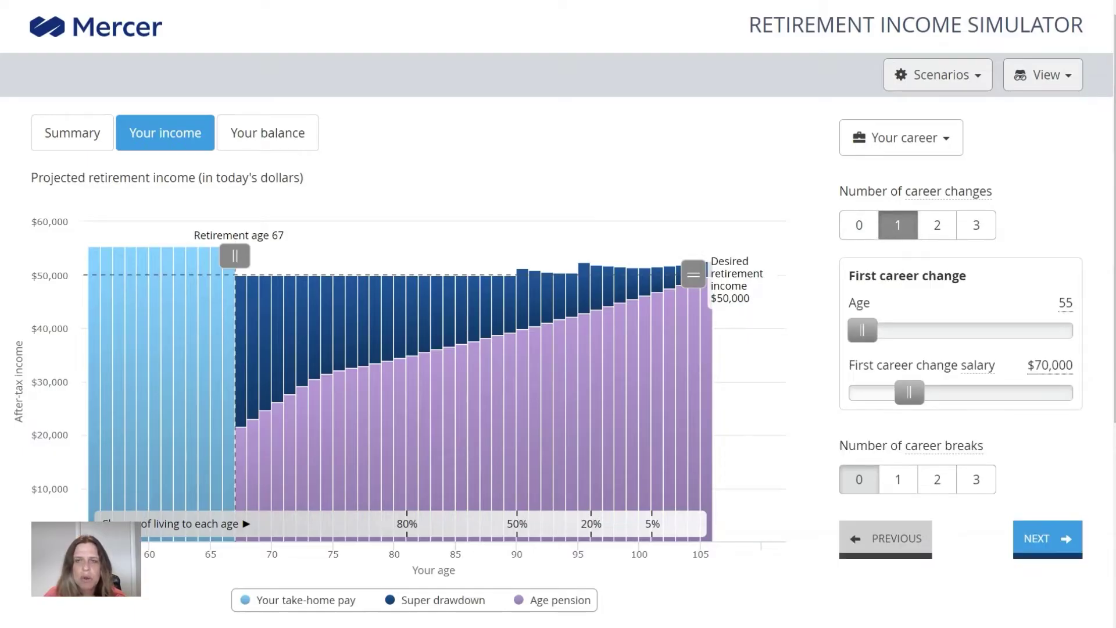
pyautogui.moveTo(862, 330)
pyautogui.mouseDown()
pyautogui.moveTo(922, 331)
pyautogui.moveTo(862, 331)
pyautogui.mouseUp()
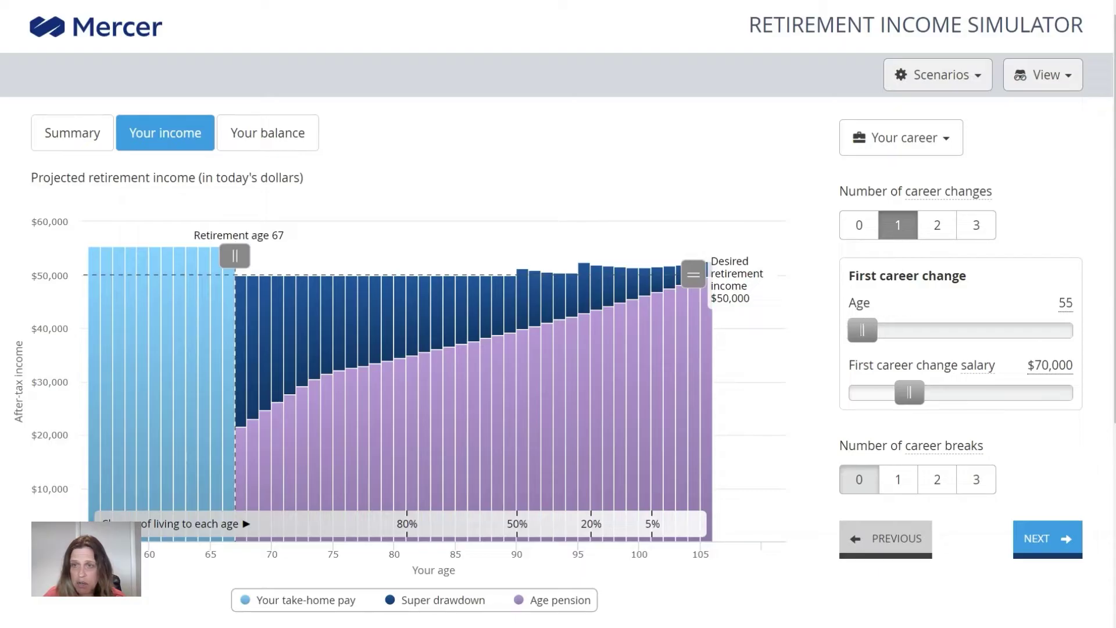
pyautogui.moveTo(909, 392)
pyautogui.mouseDown()
pyautogui.moveTo(924, 393)
pyautogui.moveTo(903, 392)
pyautogui.mouseUp()
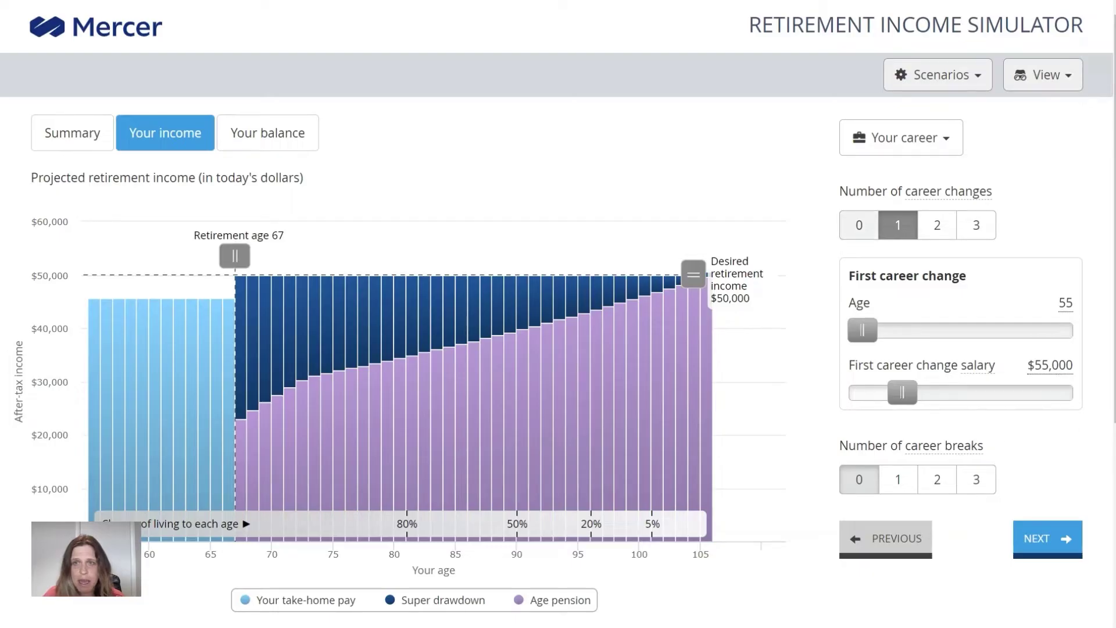
pyautogui.click(859, 225)
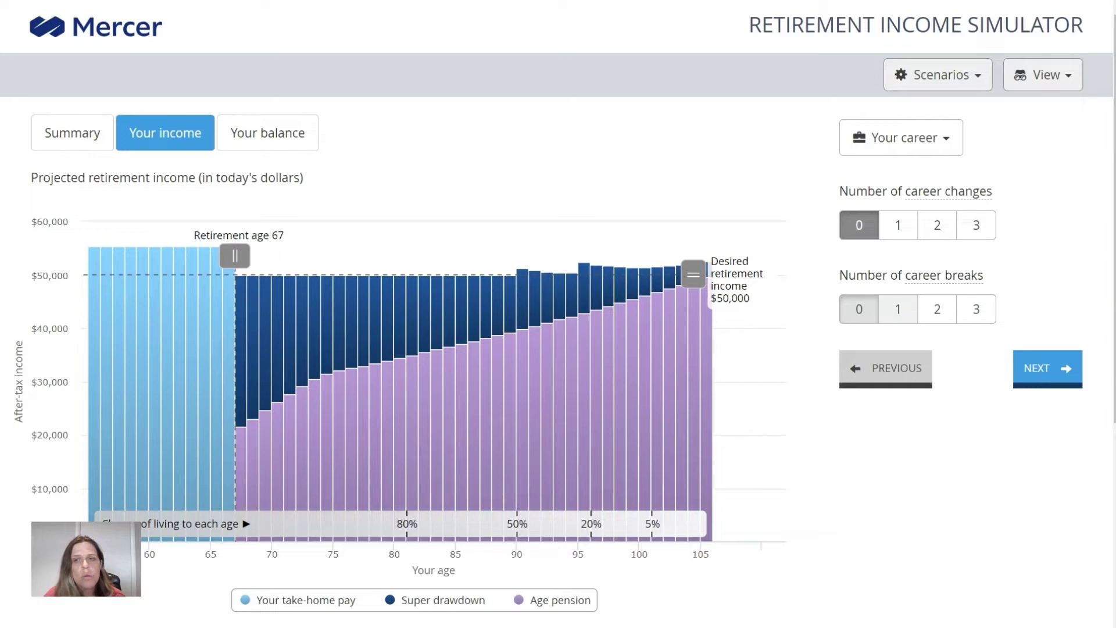
pyautogui.click(898, 309)
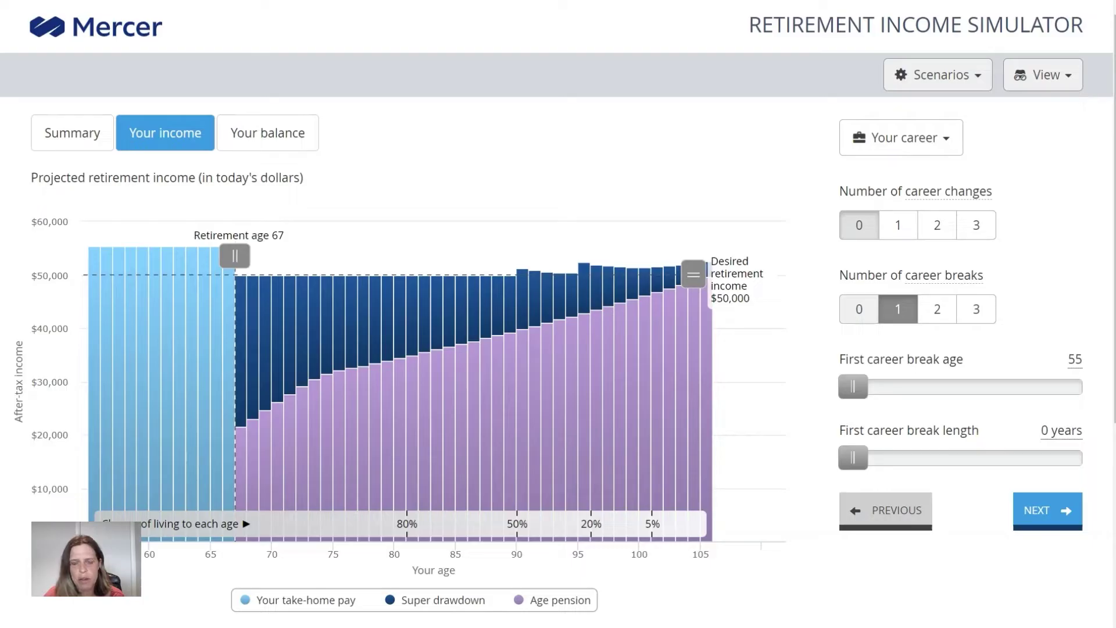
pyautogui.click(859, 309)
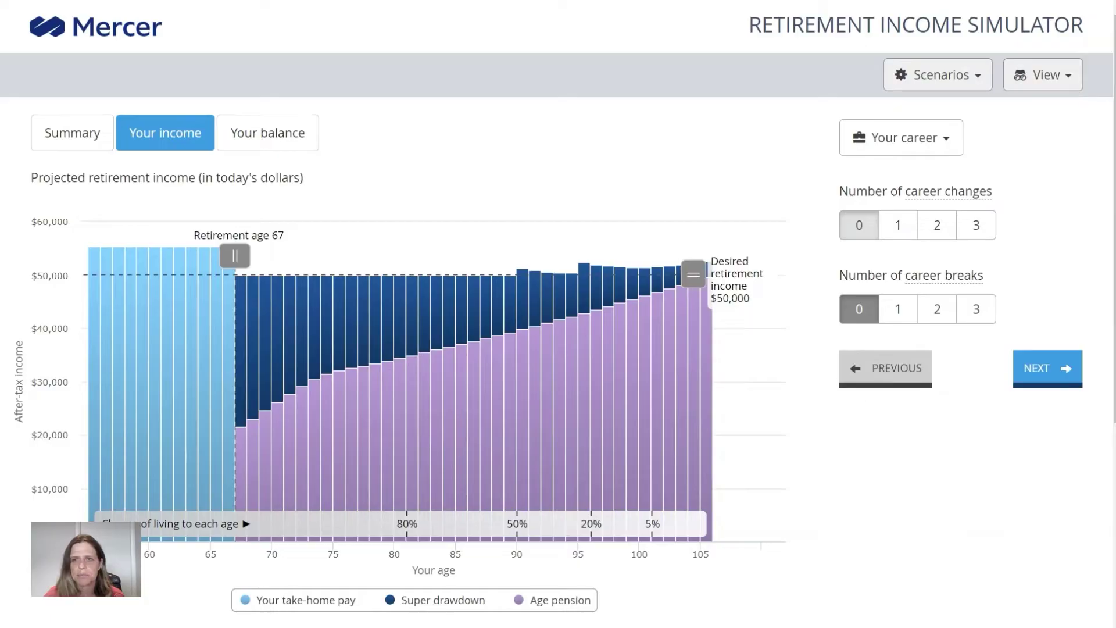
# In the spouse/partner section, add a female partner aged 50 with a current super balance of $160,000.
pyautogui.click(1047, 369)
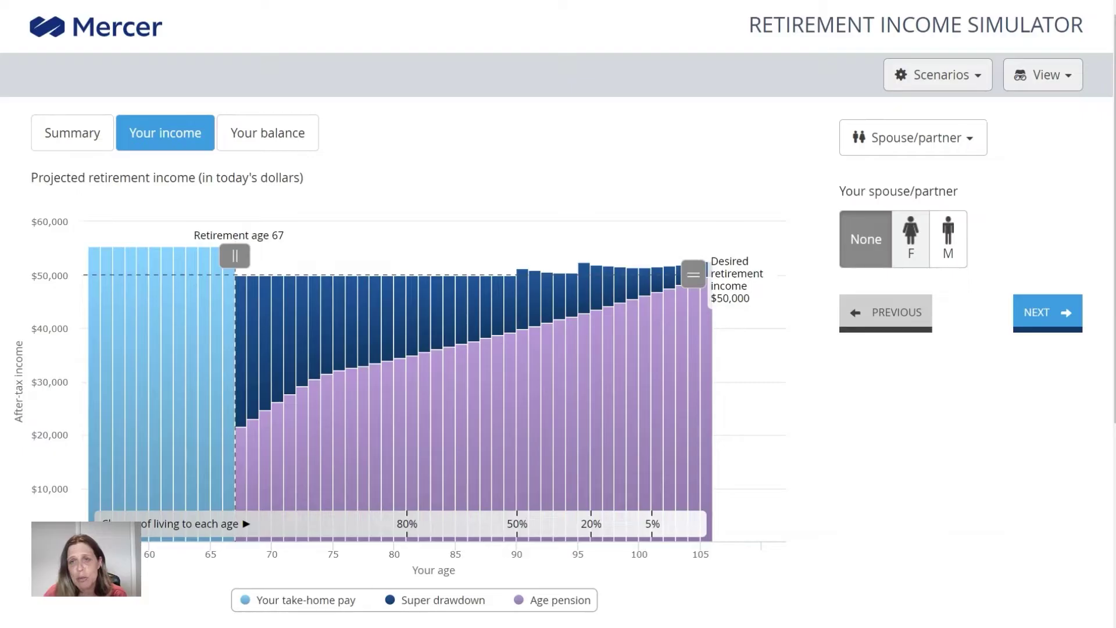
pyautogui.click(911, 238)
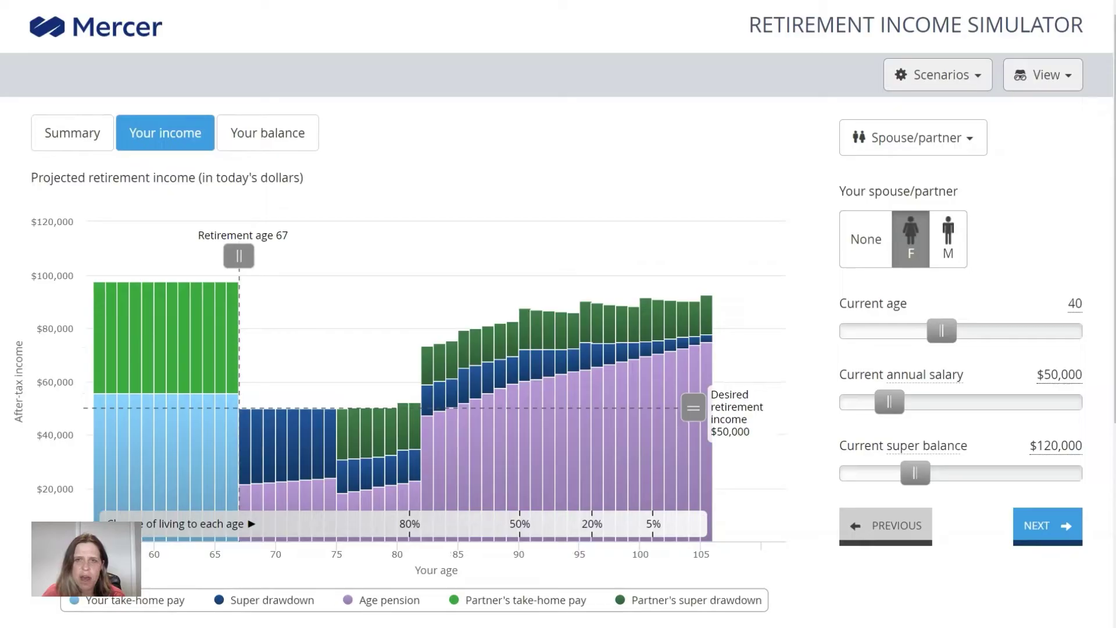
pyautogui.moveTo(941, 330); pyautogui.dragTo(973, 330)
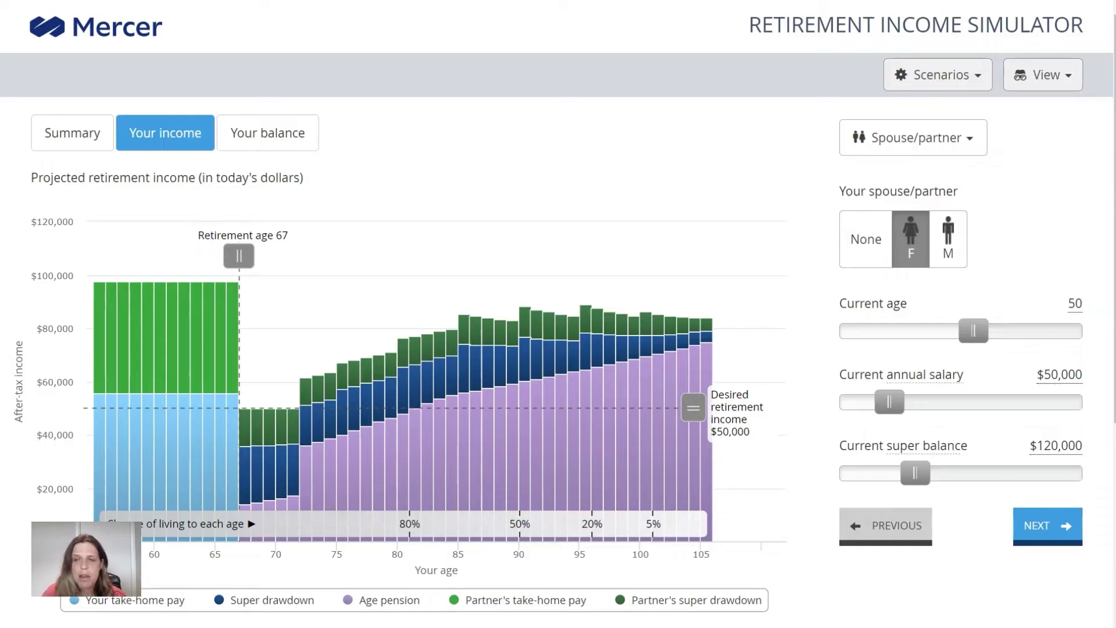
pyautogui.press('Right')
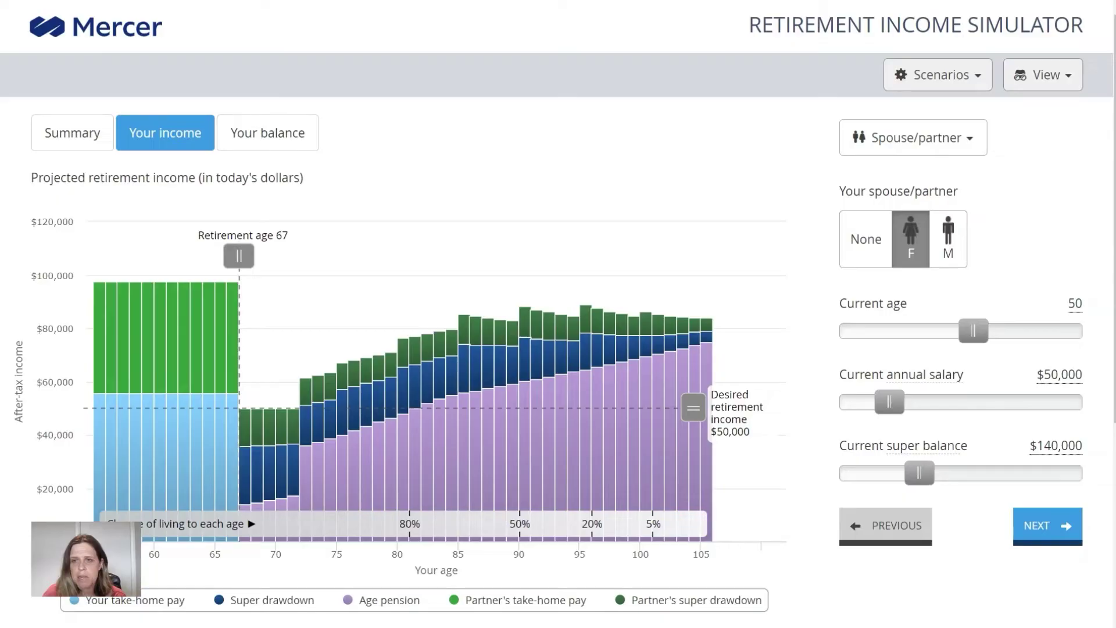
pyautogui.press('Right')
pyautogui.press('Right')
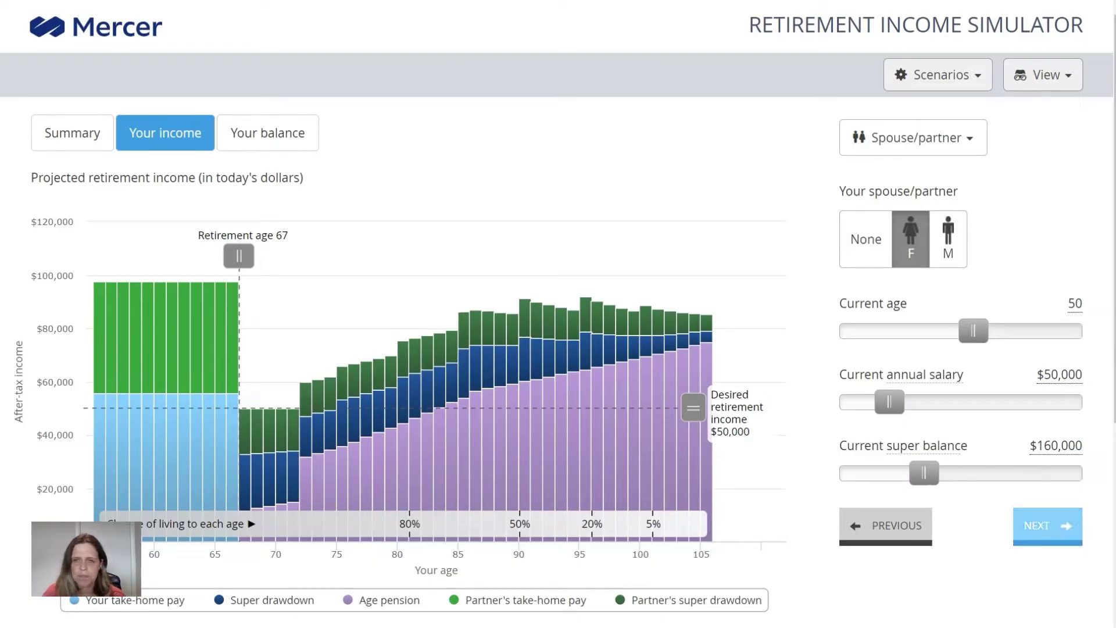
# Continue past the partner's contributions and career sections to other assets and income, and allow for the Age Pension.
pyautogui.press('Return')
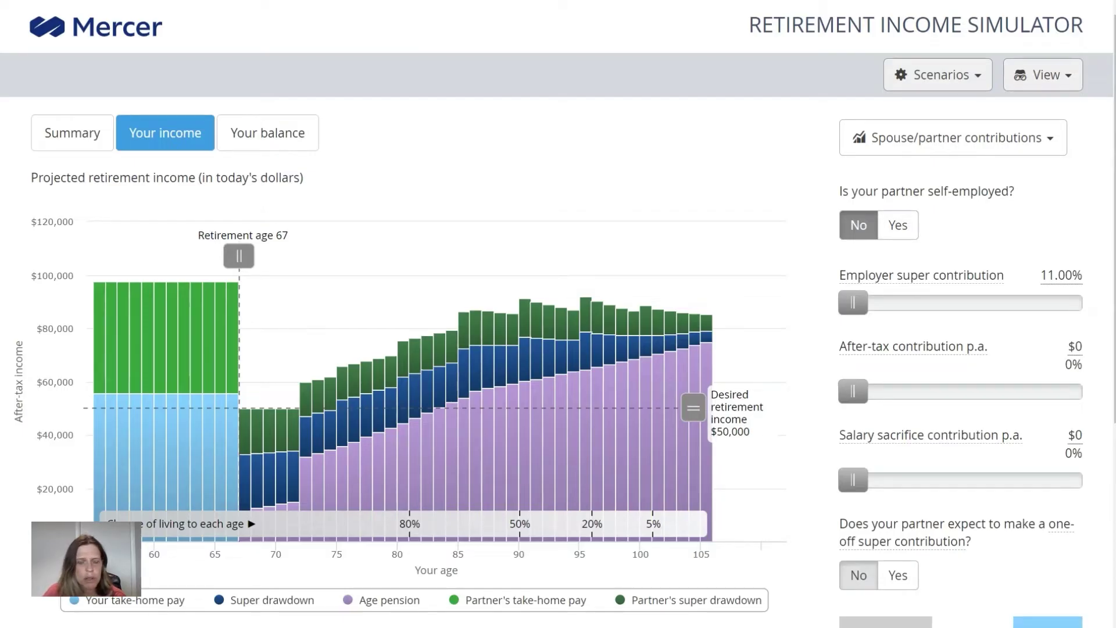
pyautogui.click(1048, 621)
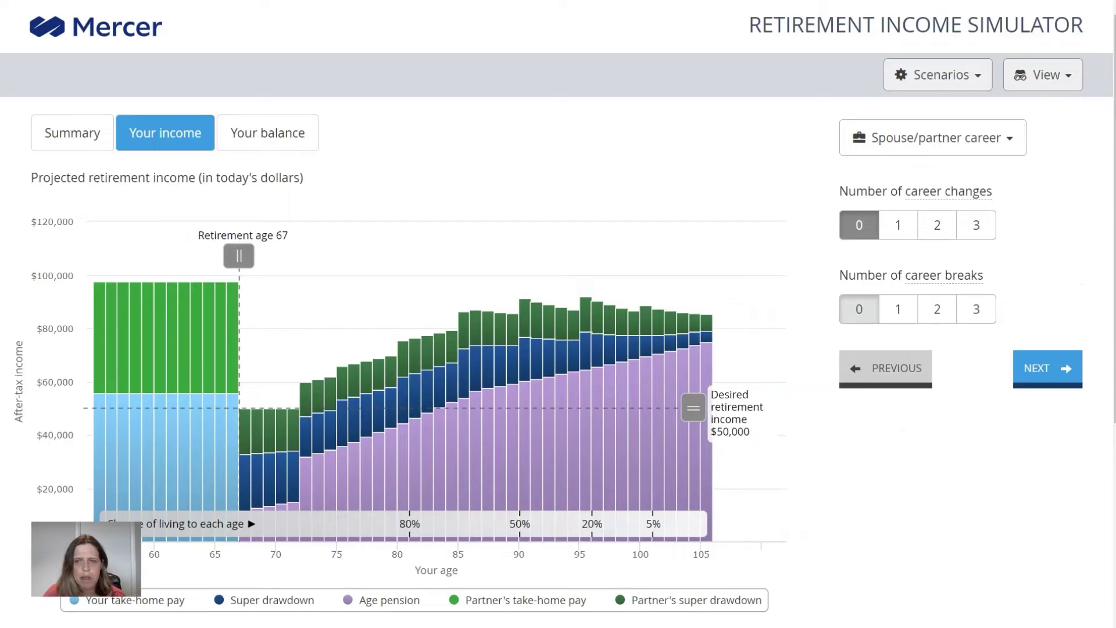
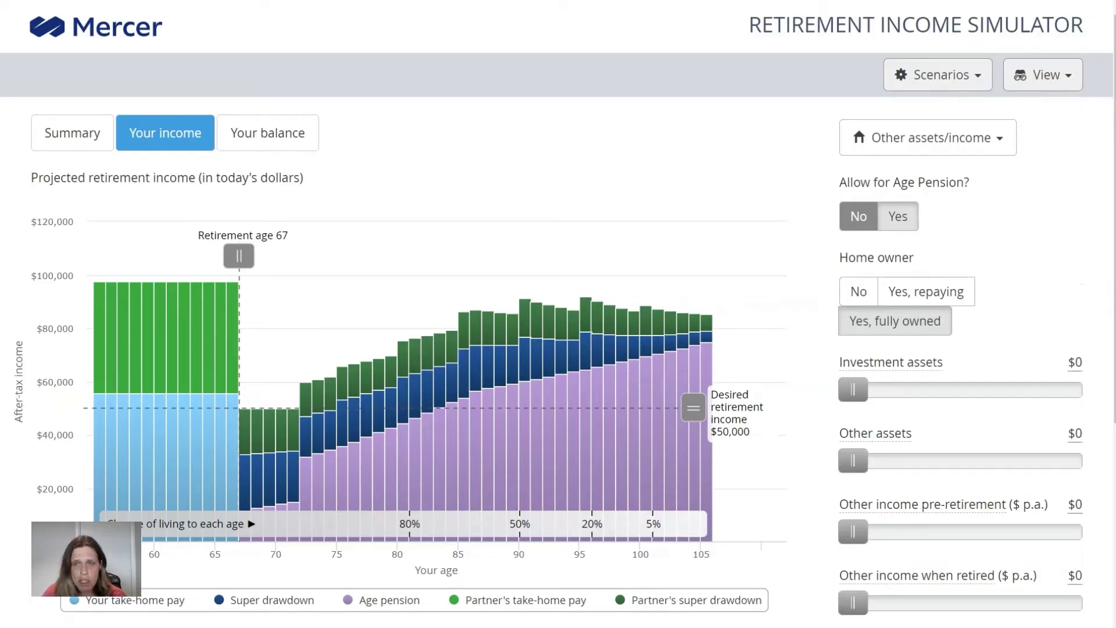
pyautogui.click(897, 216)
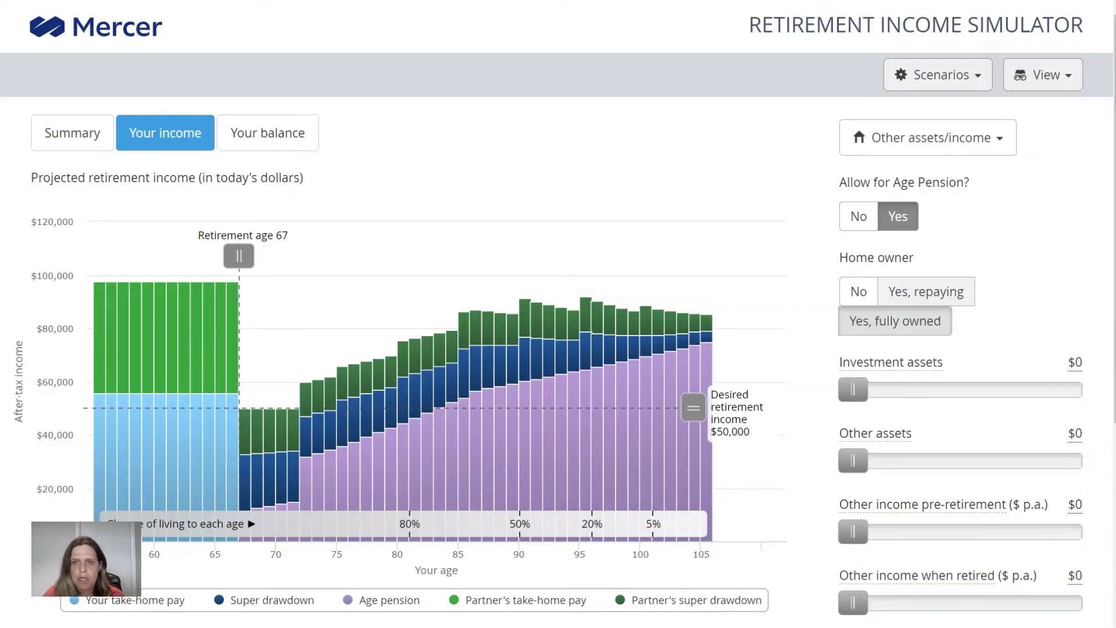
# Set home ownership to still repaying, with a 6.0% loan interest rate and monthly repayments of $2,230.
pyautogui.click(925, 291)
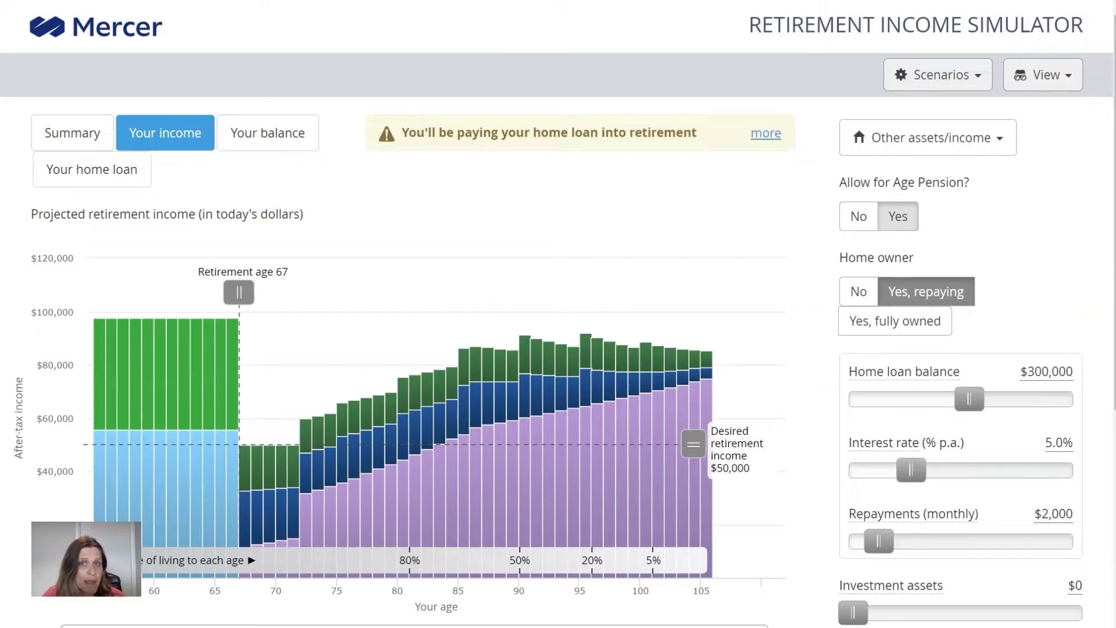
pyautogui.scroll(-2, 557, 314)
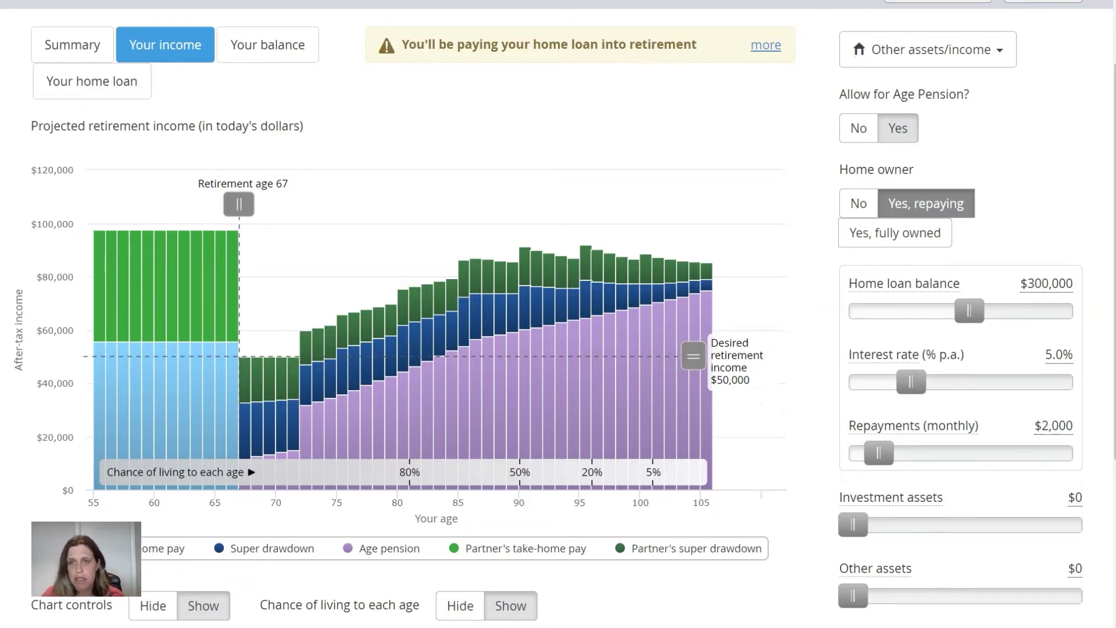
pyautogui.moveTo(911, 382); pyautogui.dragTo(920, 382)
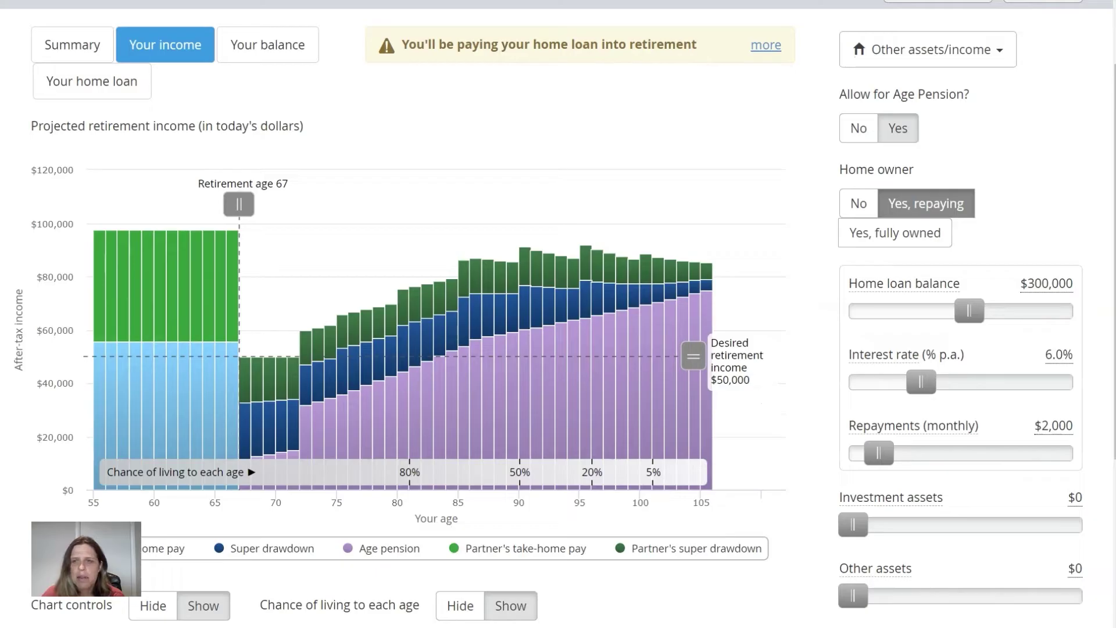
pyautogui.moveTo(878, 452)
pyautogui.mouseDown()
pyautogui.moveTo(899, 453)
pyautogui.moveTo(880, 453)
pyautogui.mouseUp()
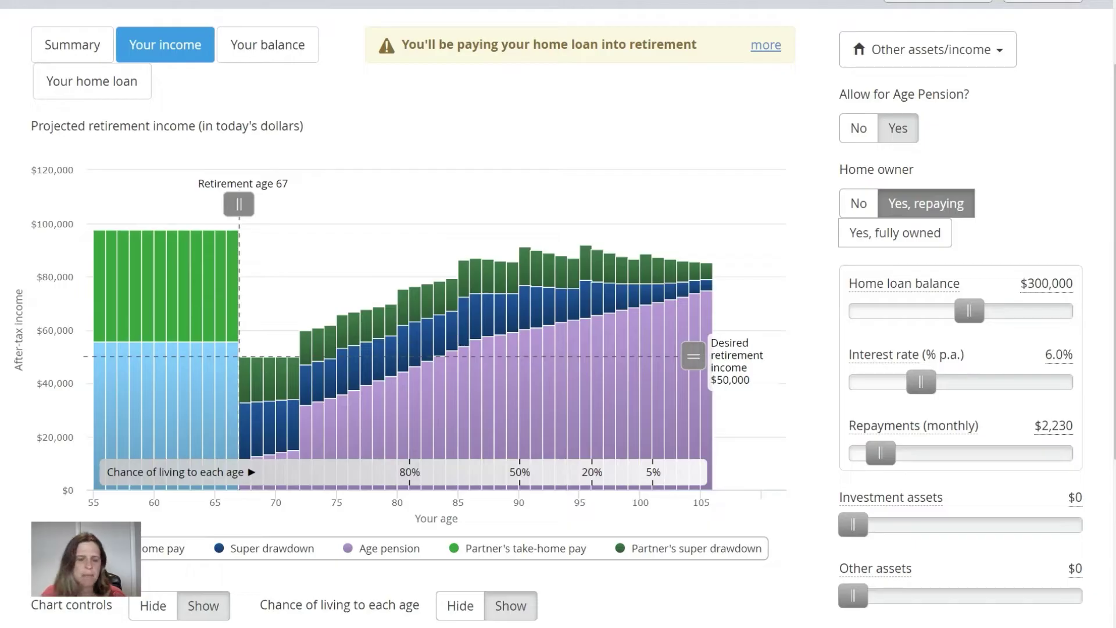
# Set the value of other assets to $50,000 and continue to the retirement income section.
pyautogui.scroll(-3, 558, 313)
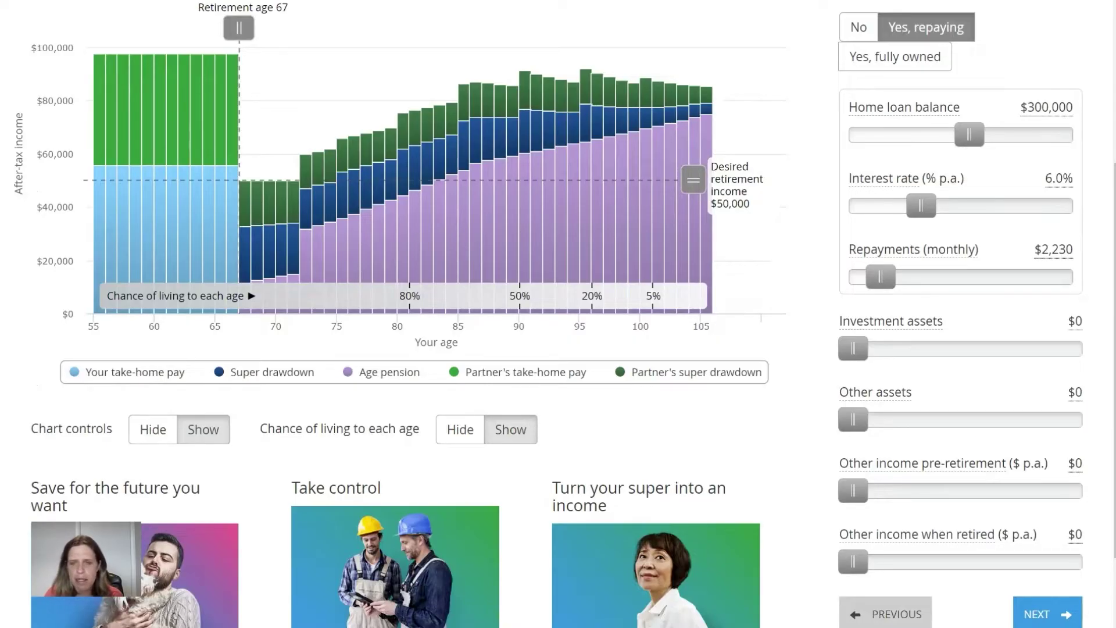
pyautogui.moveTo(853, 419); pyautogui.dragTo(888, 419)
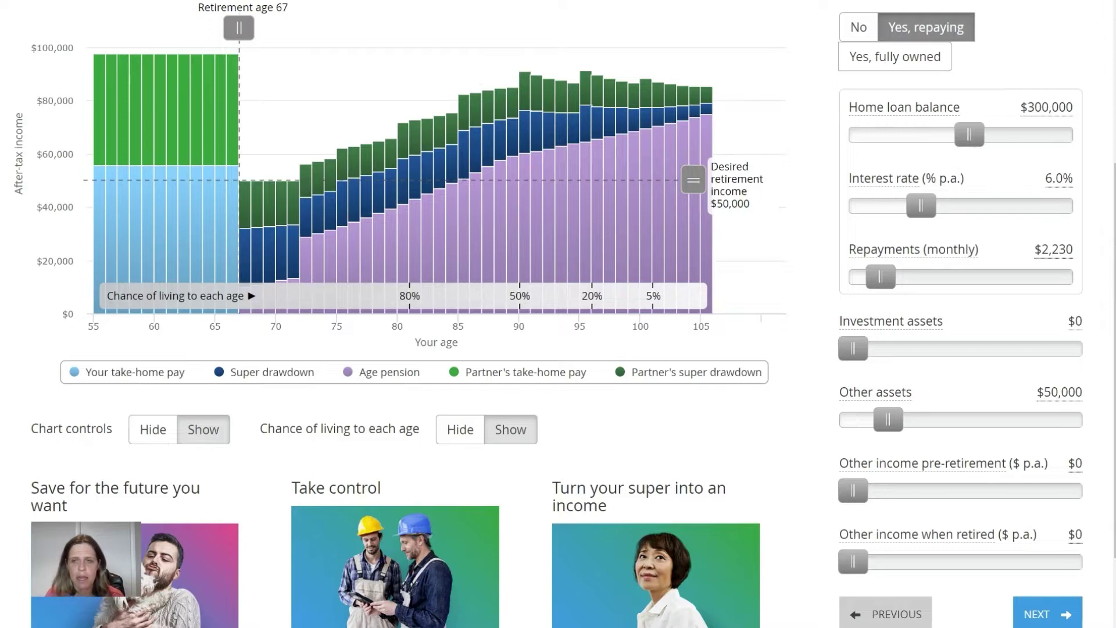
pyautogui.click(1048, 613)
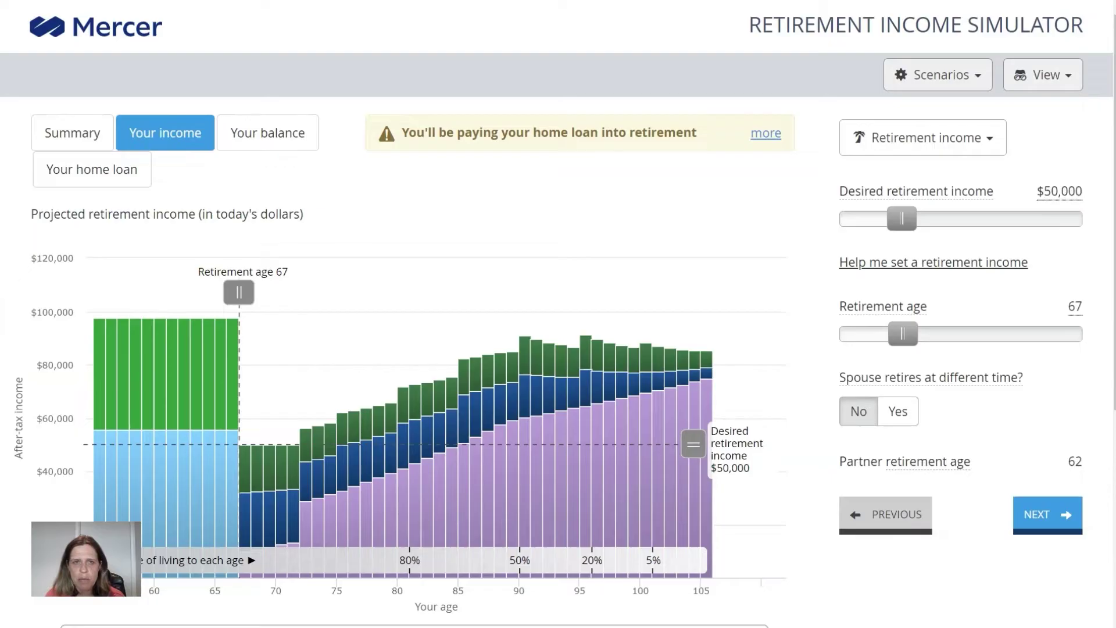
# Expand the details of the home loan warning and specify that the spouse retires at a different time.
pyautogui.moveTo(402, 132); pyautogui.dragTo(696, 133)
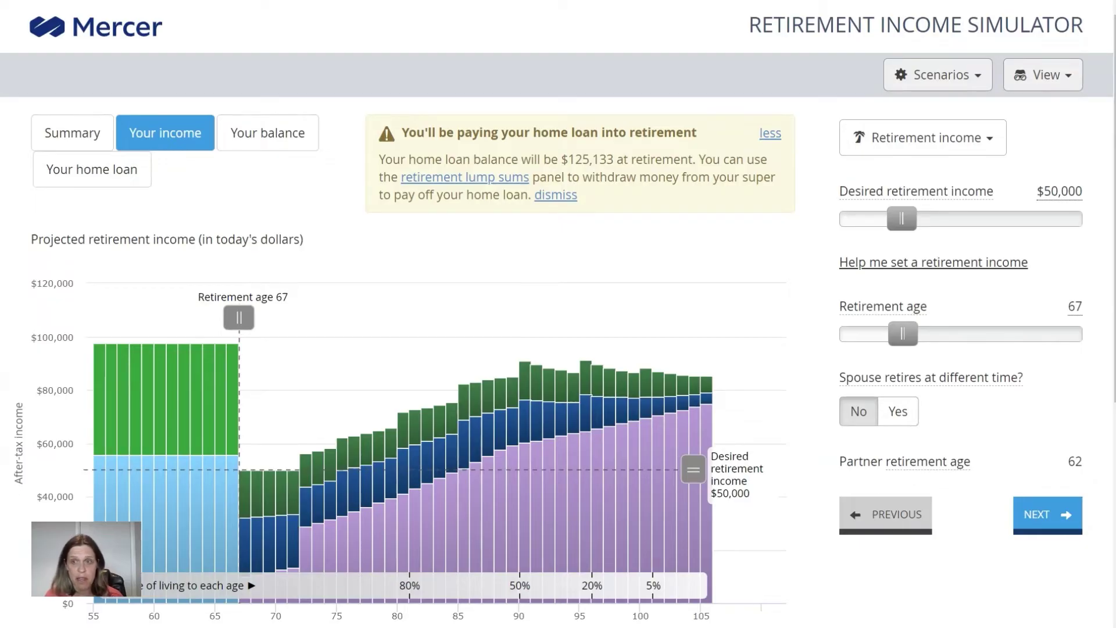
pyautogui.click(1047, 515)
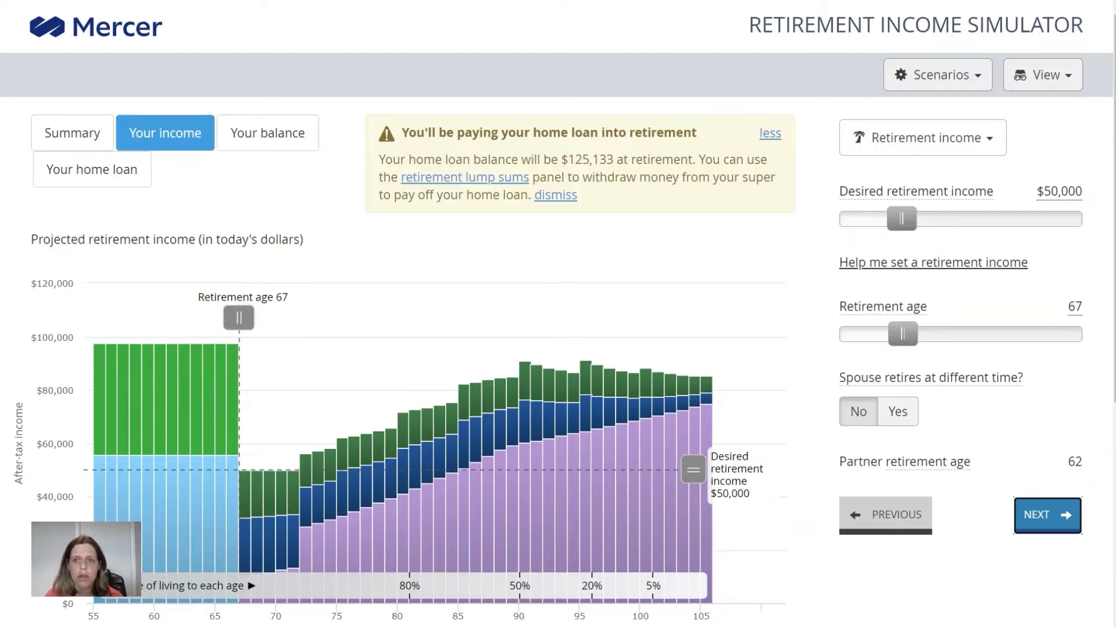
pyautogui.click(897, 411)
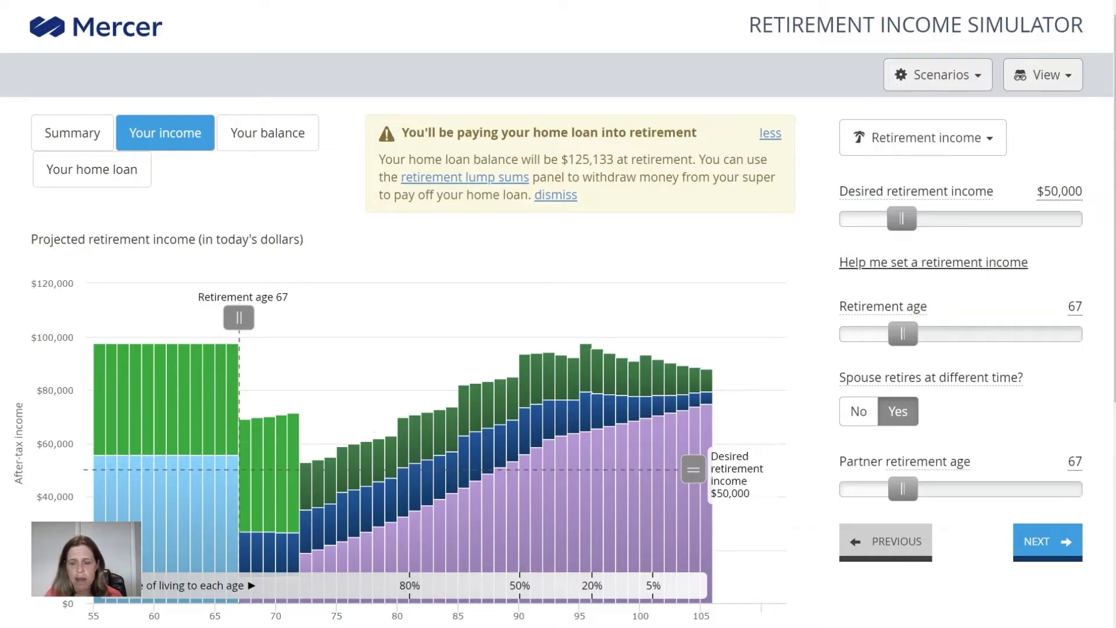
# Continue to retirement lump sums and add one lump sum withdrawal of $126,000 at age 67.
pyautogui.click(1046, 541)
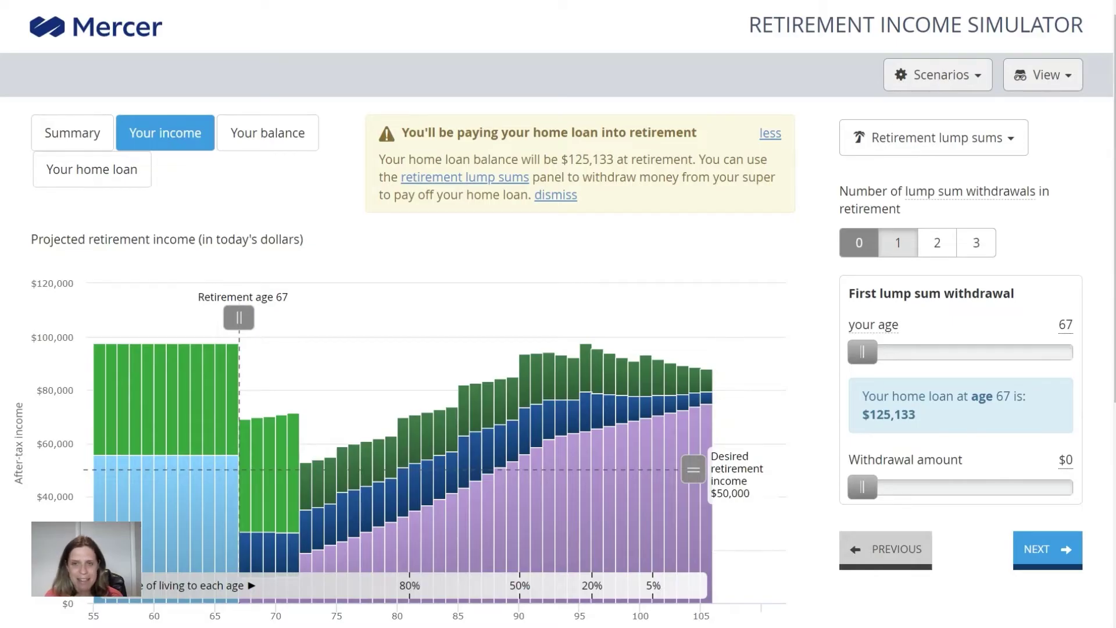
pyautogui.moveTo(916, 415); pyautogui.dragTo(861, 391)
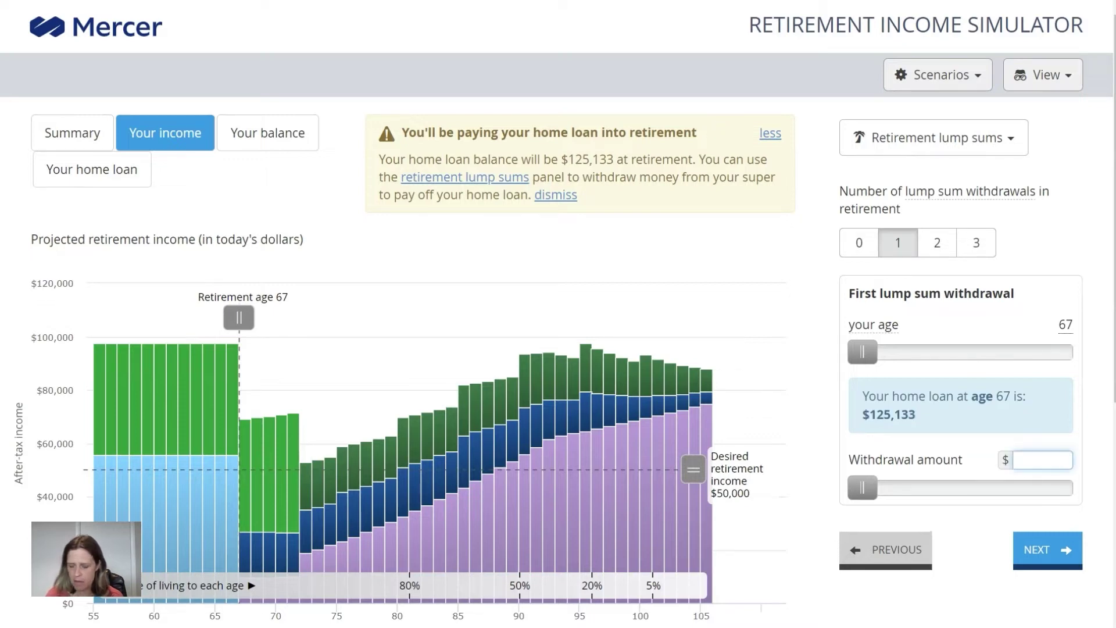
pyautogui.write('126000')
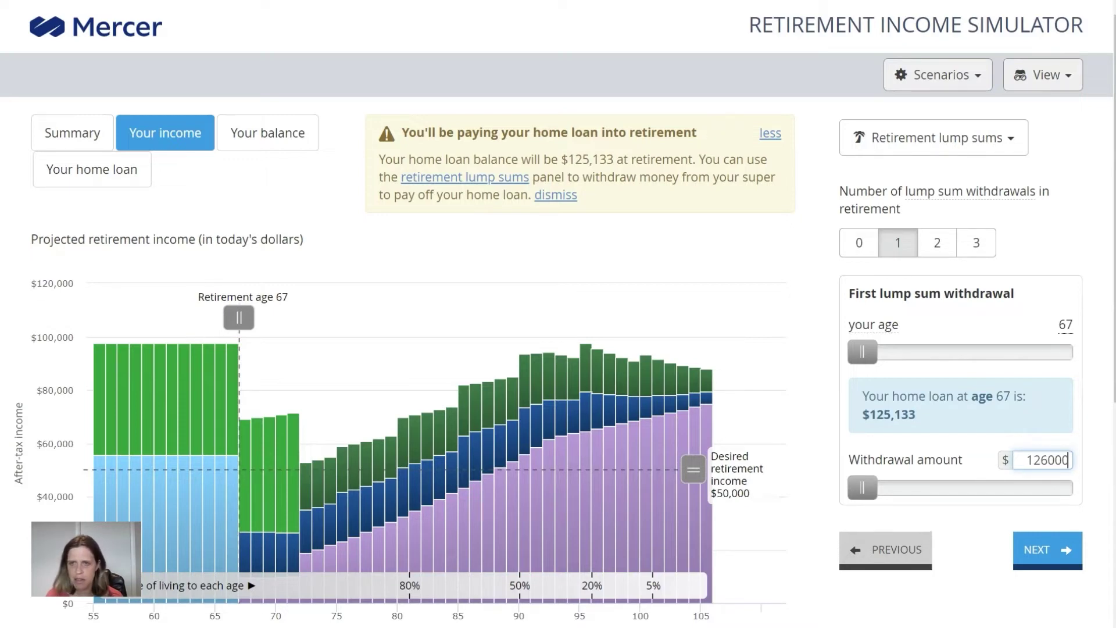
pyautogui.press('Return')
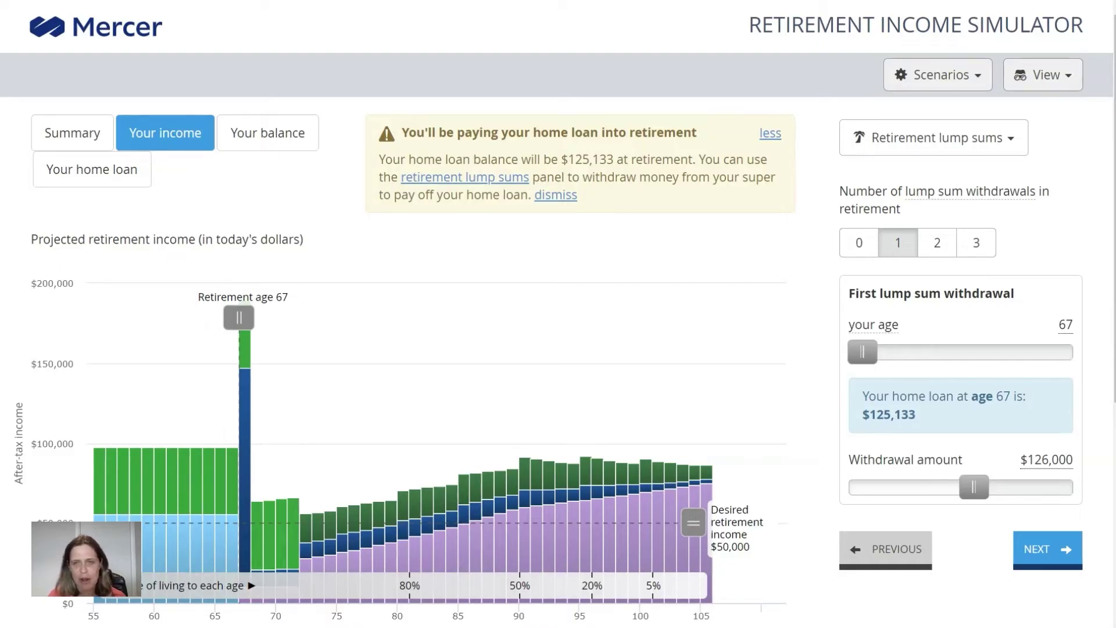
# Continue to the assumptions section and set the investment option to Growth (8.0%).
pyautogui.click(1047, 548)
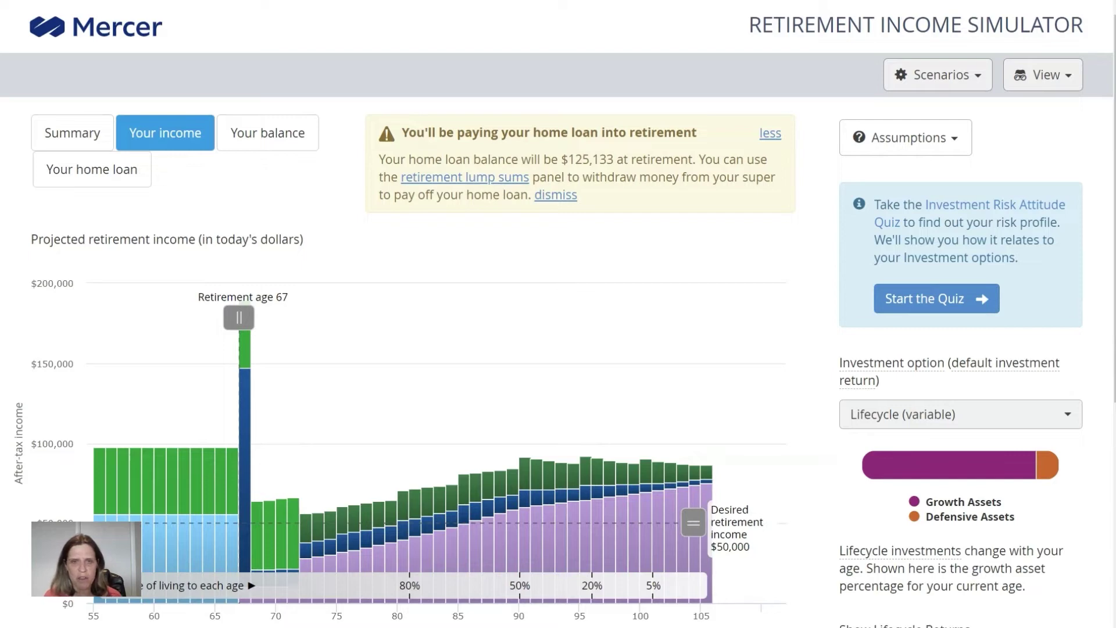
pyautogui.scroll(-2, 930, 378)
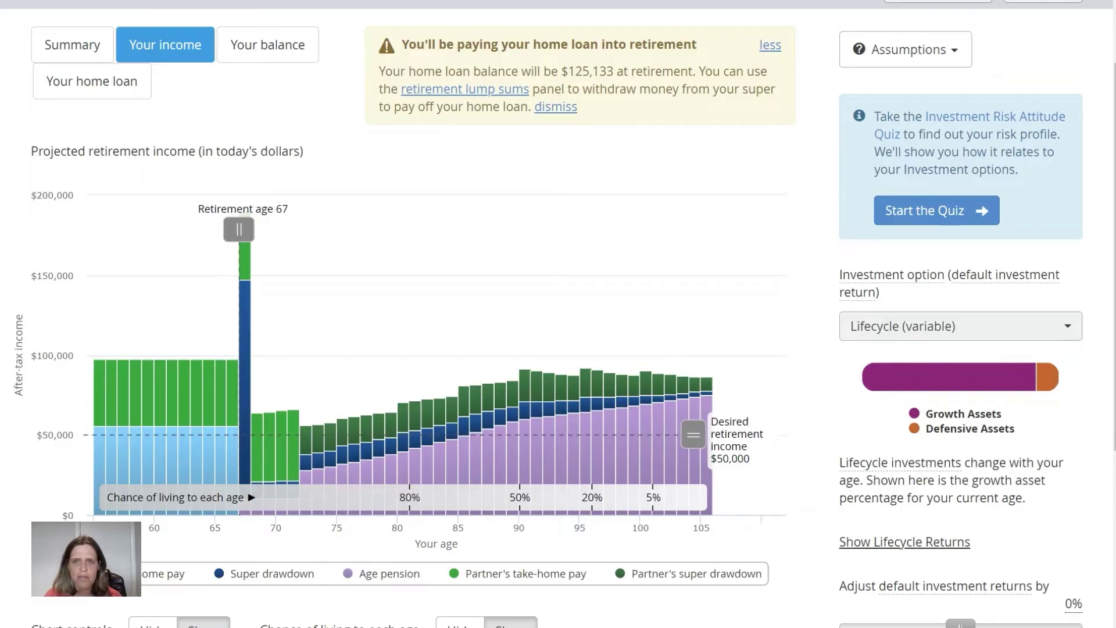
pyautogui.click(960, 326)
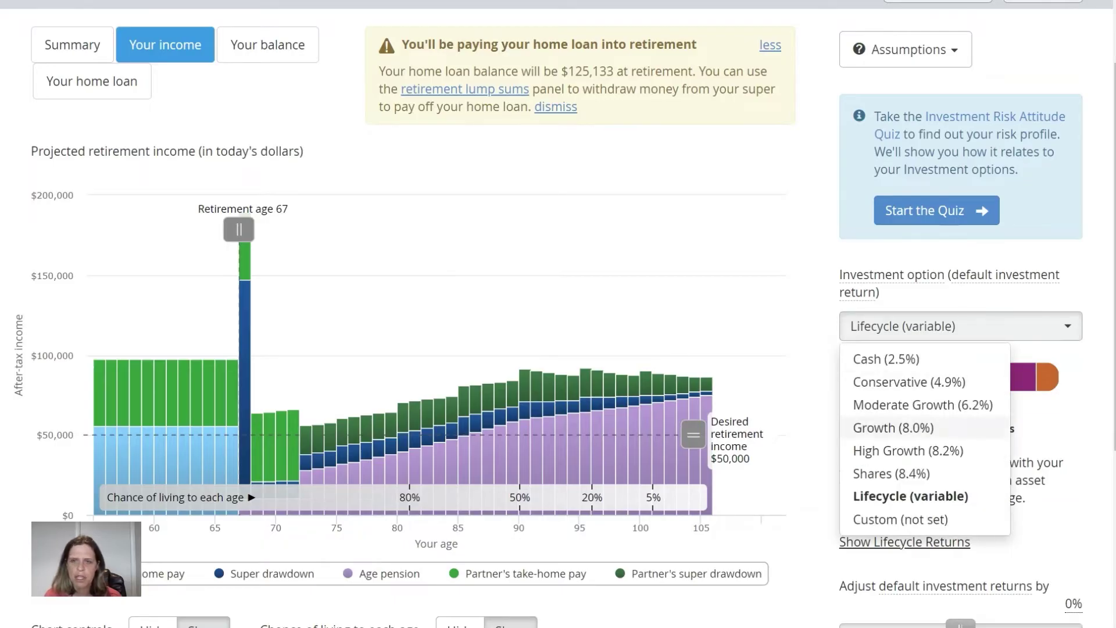
pyautogui.click(893, 428)
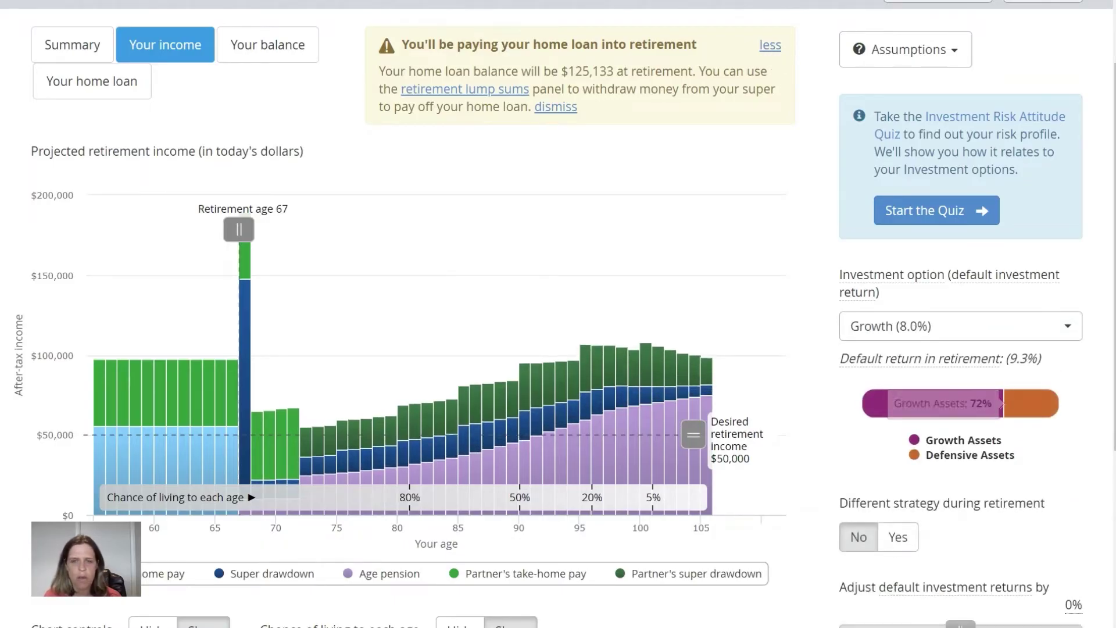
# Enable a different strategy during retirement and set the retirement investment option to Moderate Growth (7.3%).
pyautogui.scroll(-2, 558, 314)
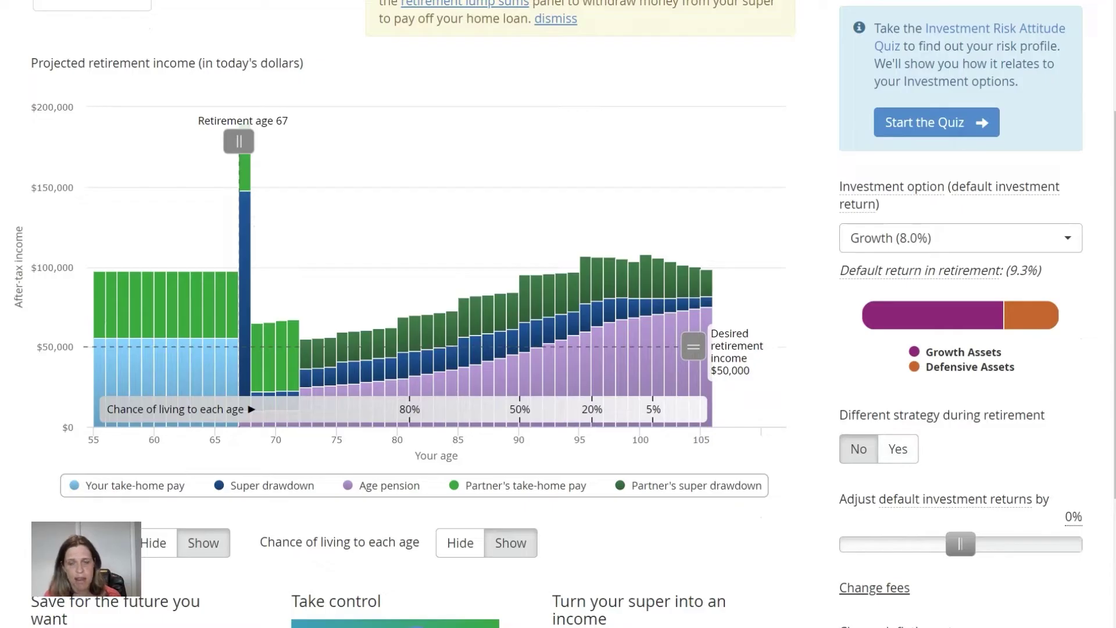
pyautogui.click(898, 449)
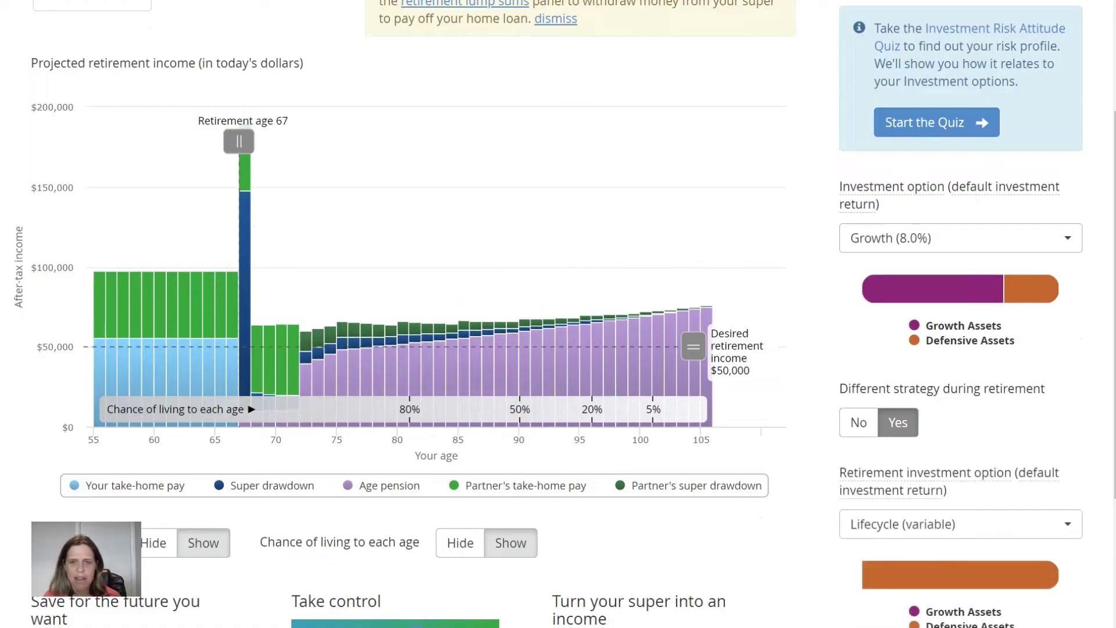
pyautogui.scroll(-2, 897, 448)
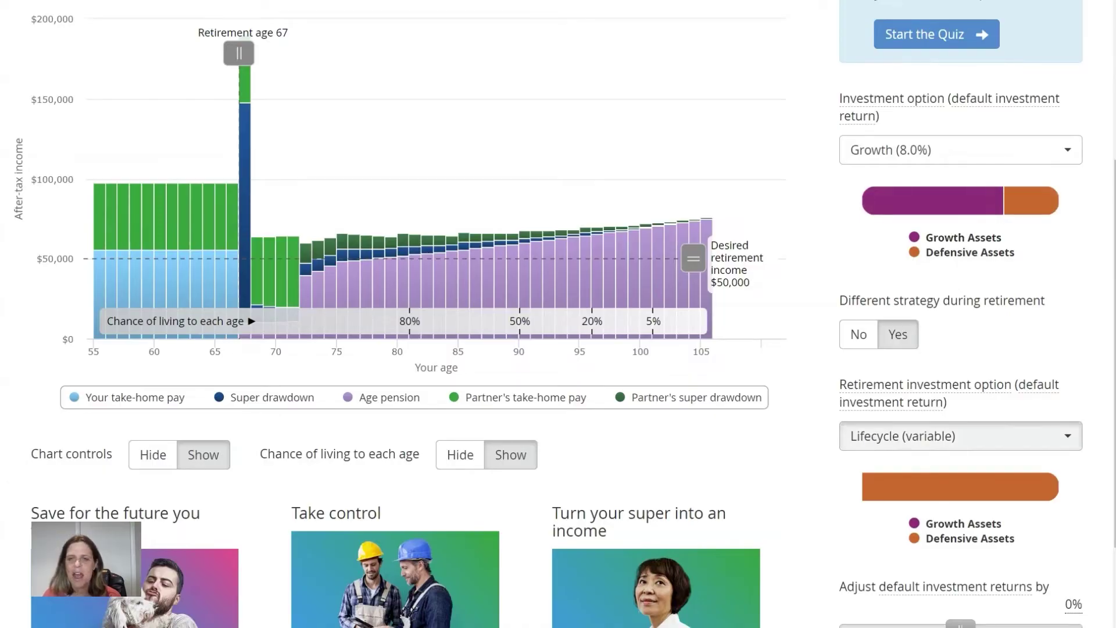
pyautogui.click(960, 436)
pyautogui.click(906, 515)
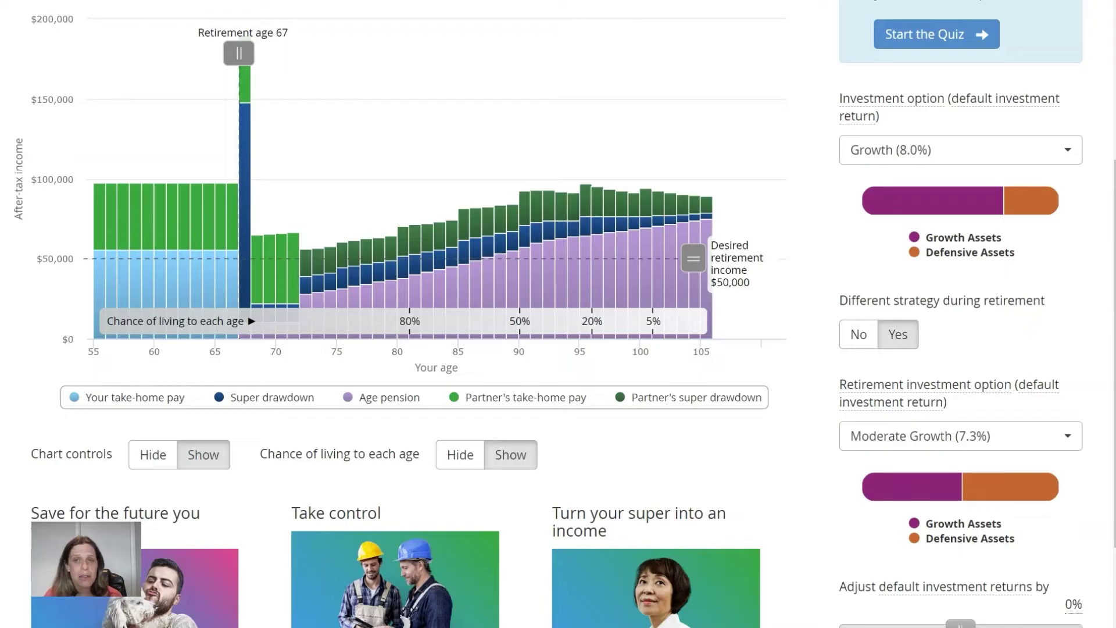
# Examine the growth and defensive asset shares of the chosen pre-retirement and retirement investment options.
pyautogui.scroll(3, 557, 314)
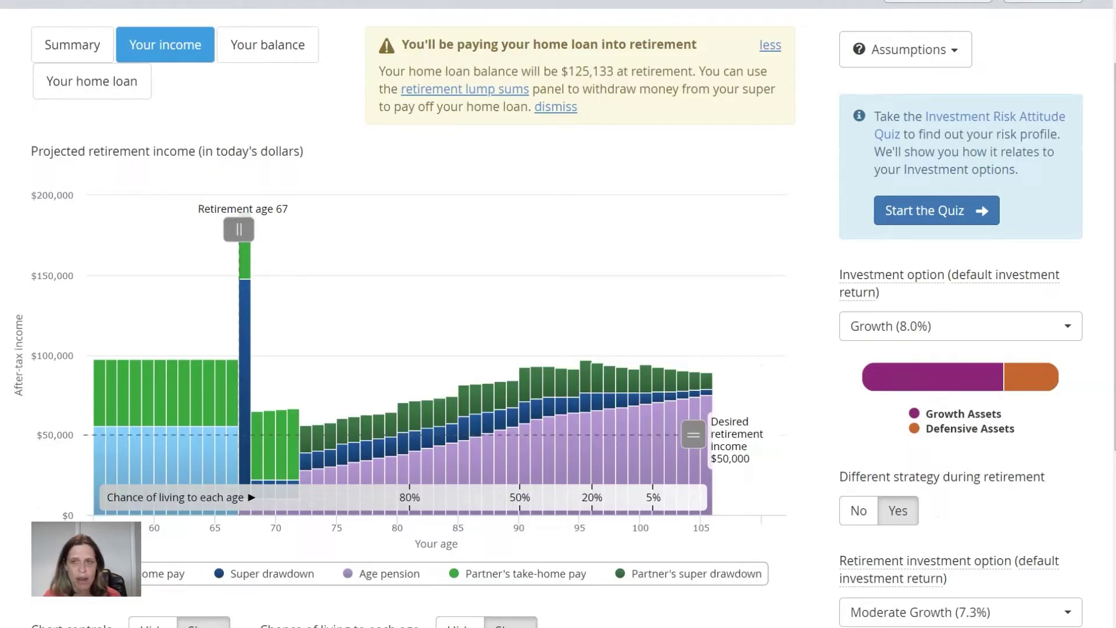
pyautogui.moveTo(988, 377)
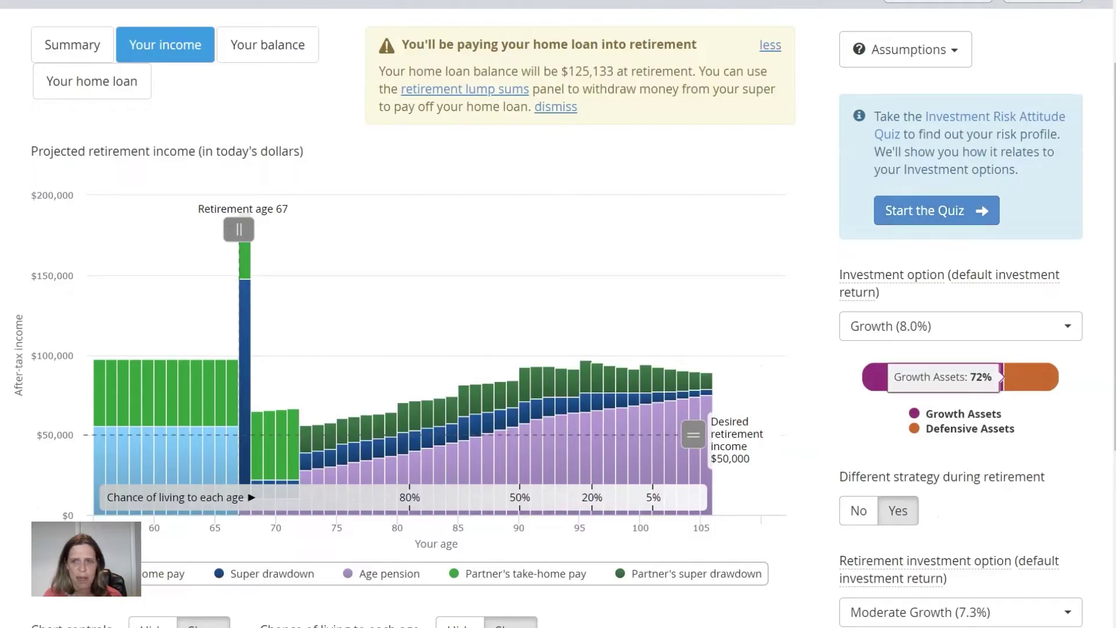
pyautogui.moveTo(1029, 376)
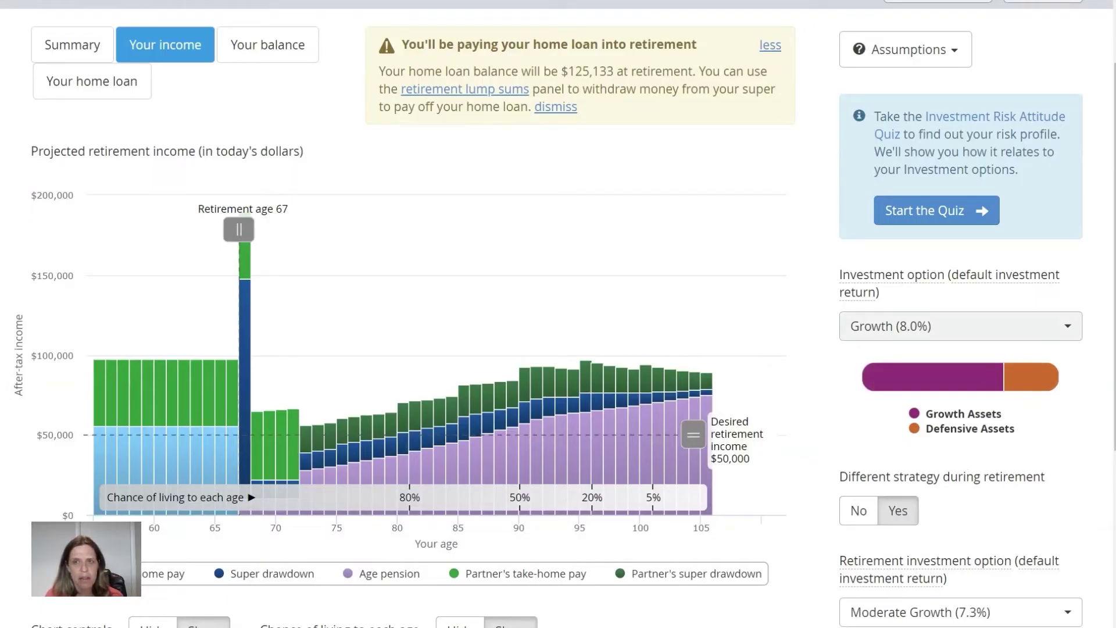
pyautogui.moveTo(942, 376)
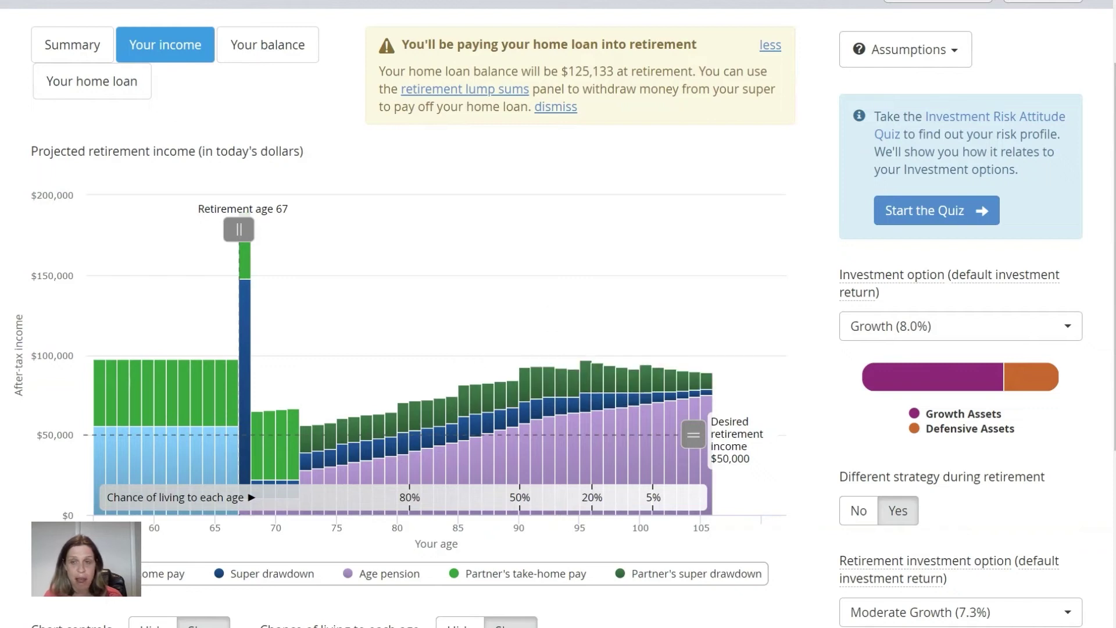
pyautogui.scroll(-2, 558, 314)
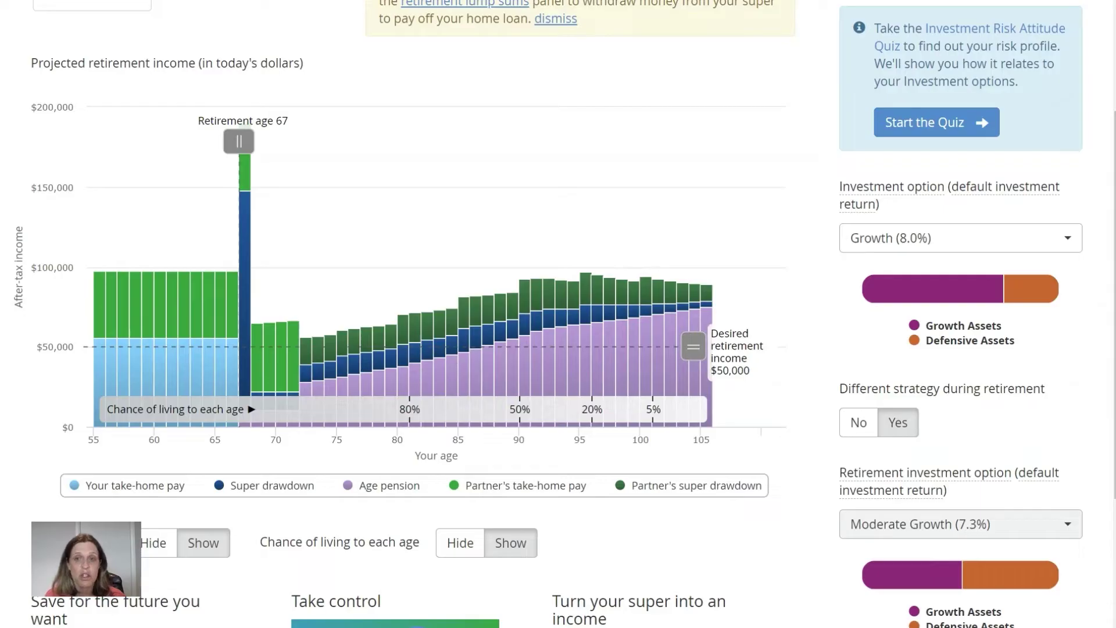
# Continue past the assumptions to the stress test section and enable the stress test.
pyautogui.scroll(-6, 558, 314)
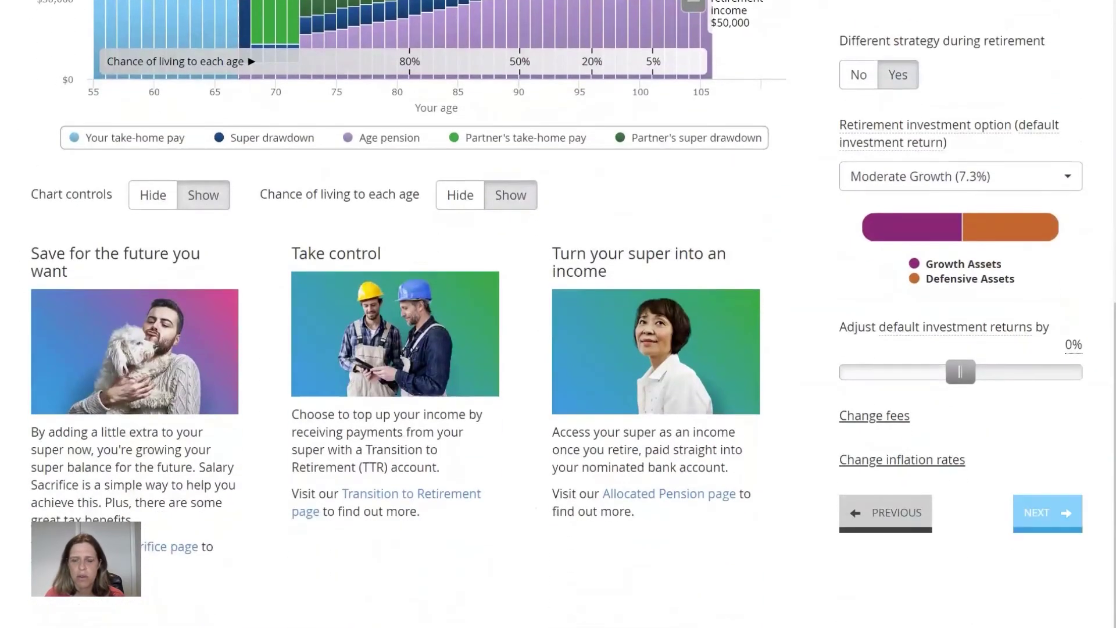
pyautogui.click(1047, 513)
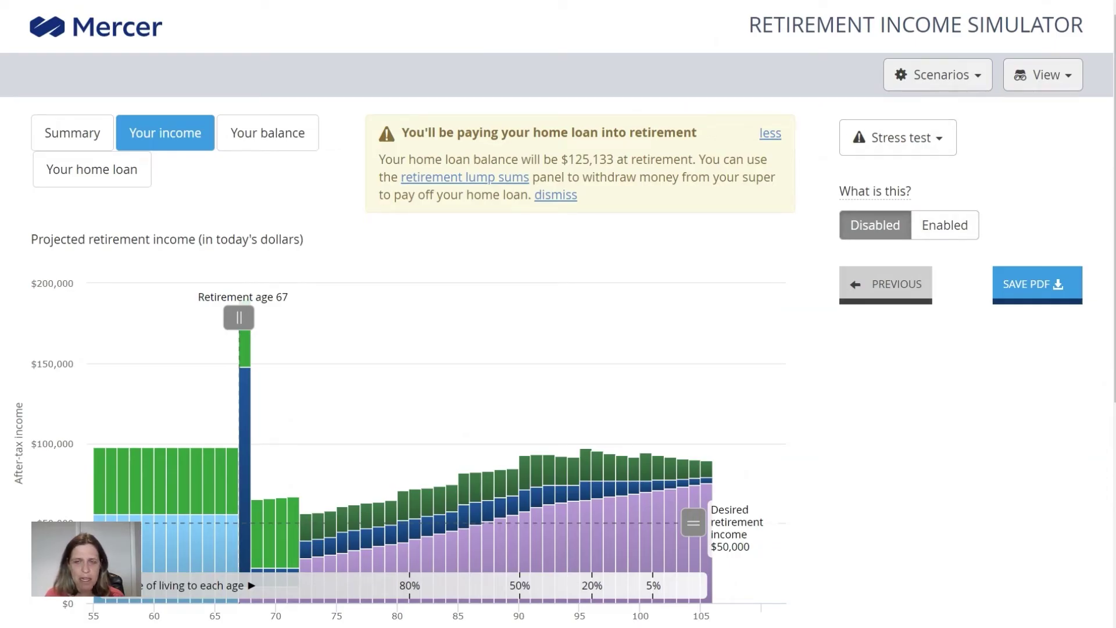
pyautogui.click(944, 225)
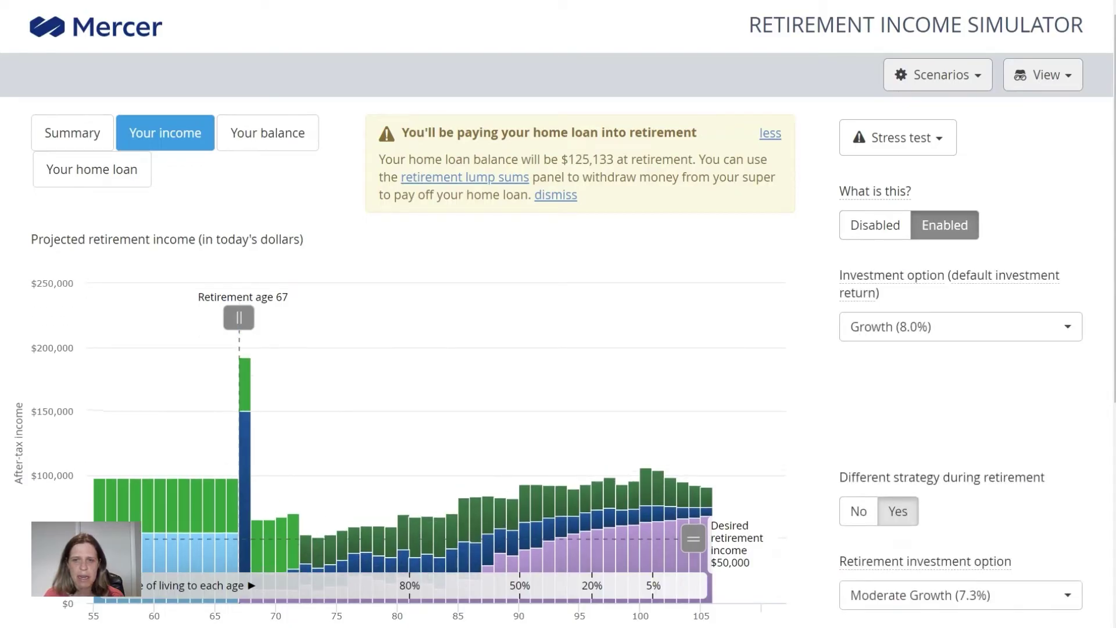
# Refresh the simulated real investment returns and examine their effect on the projected retirement income chart.
pyautogui.scroll(-5, 407, 349)
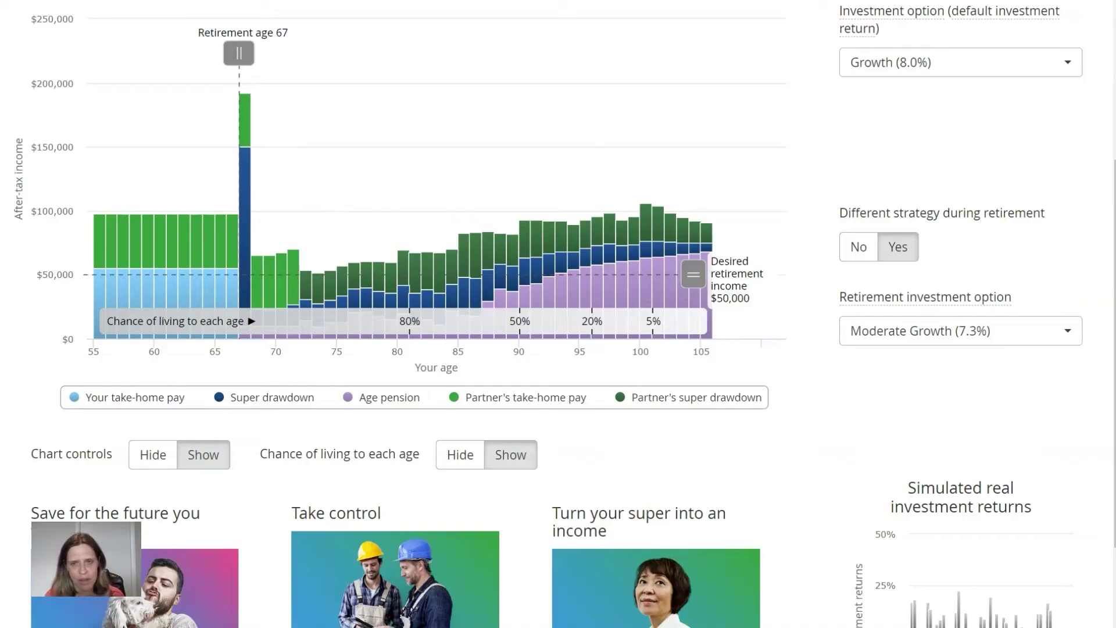
pyautogui.scroll(-3, 548, 314)
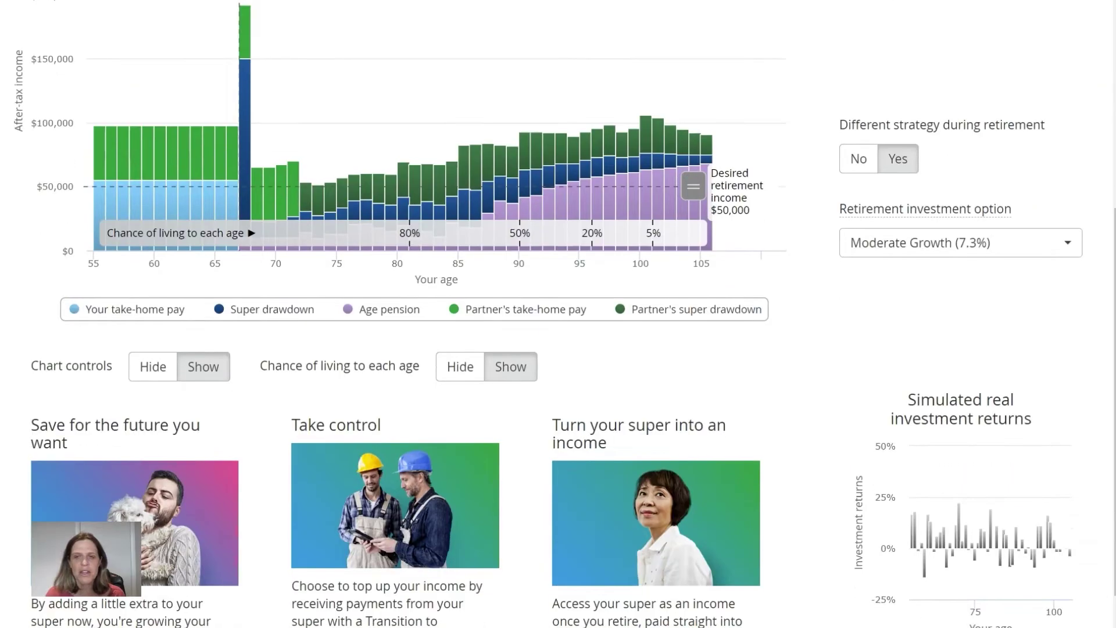
pyautogui.scroll(-6, 558, 314)
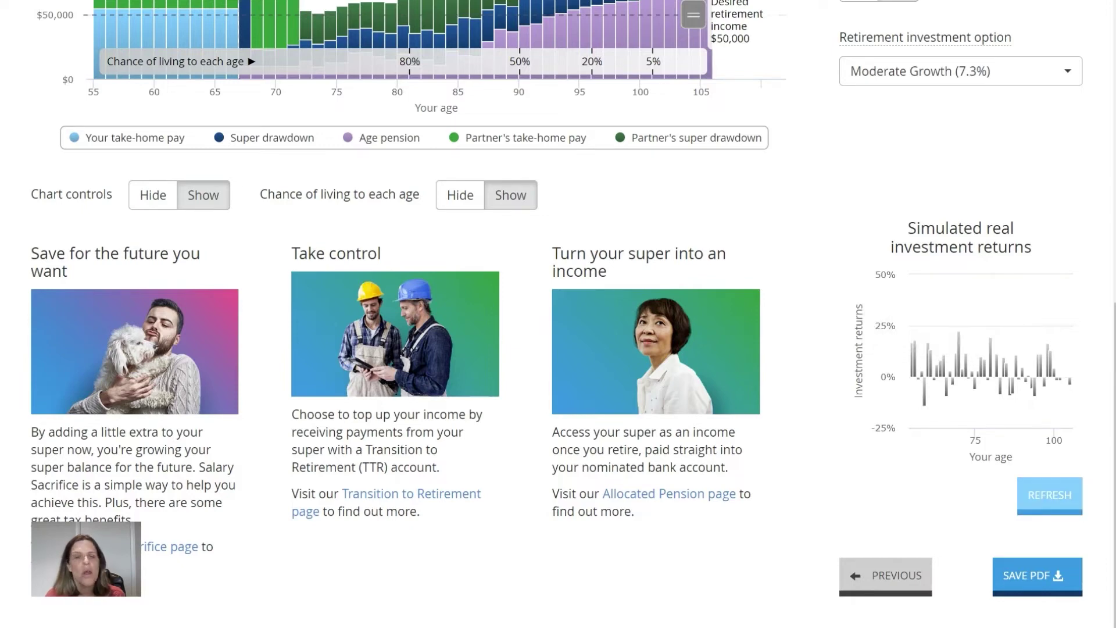
pyautogui.click(1049, 495)
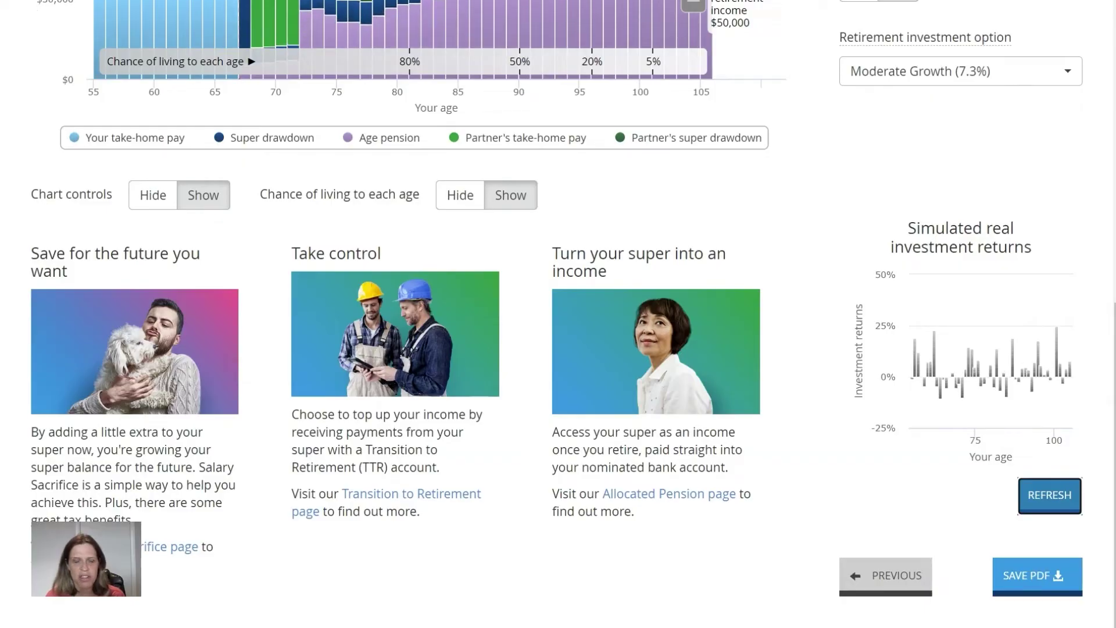
pyautogui.scroll(5, 573, 197)
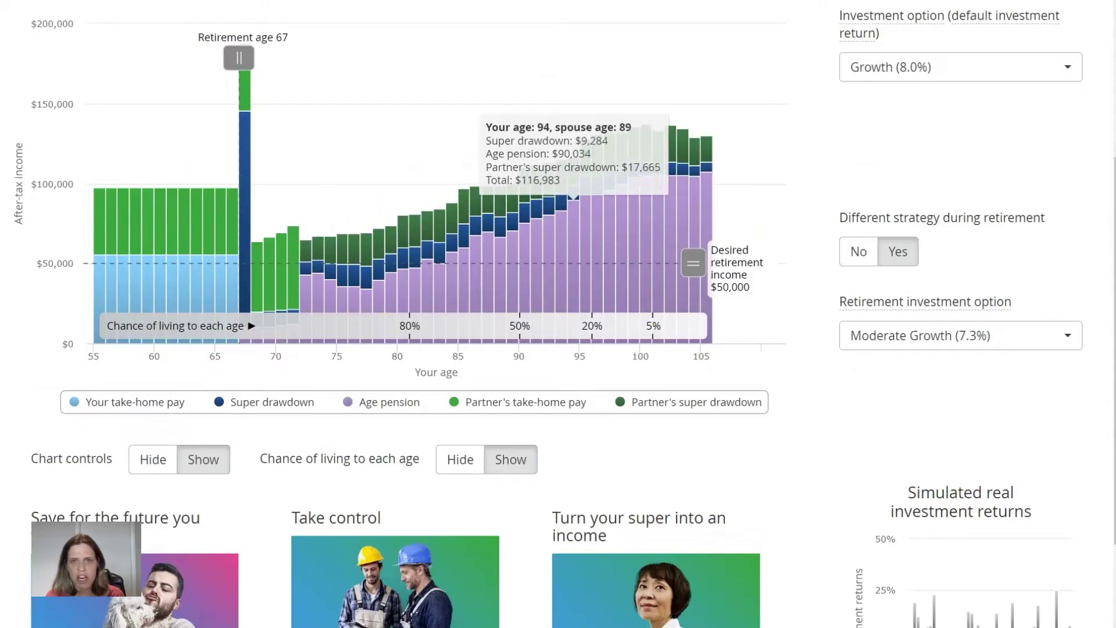
pyautogui.scroll(-3, 639, 140)
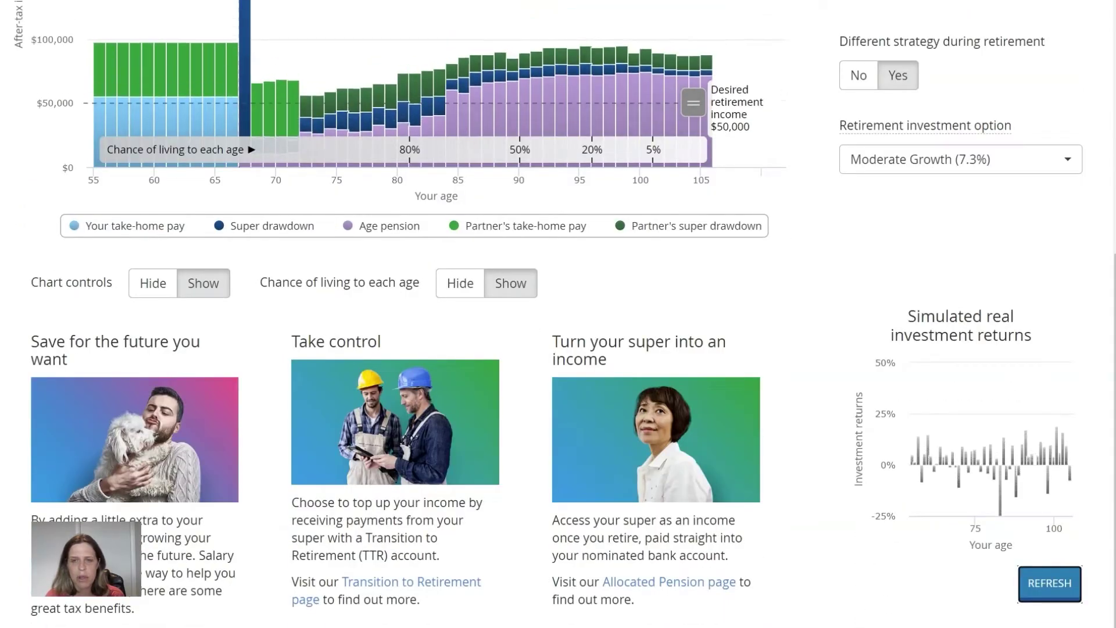
# Raise the desired retirement income on the projection chart to $75,000.
pyautogui.scroll(2, 558, 313)
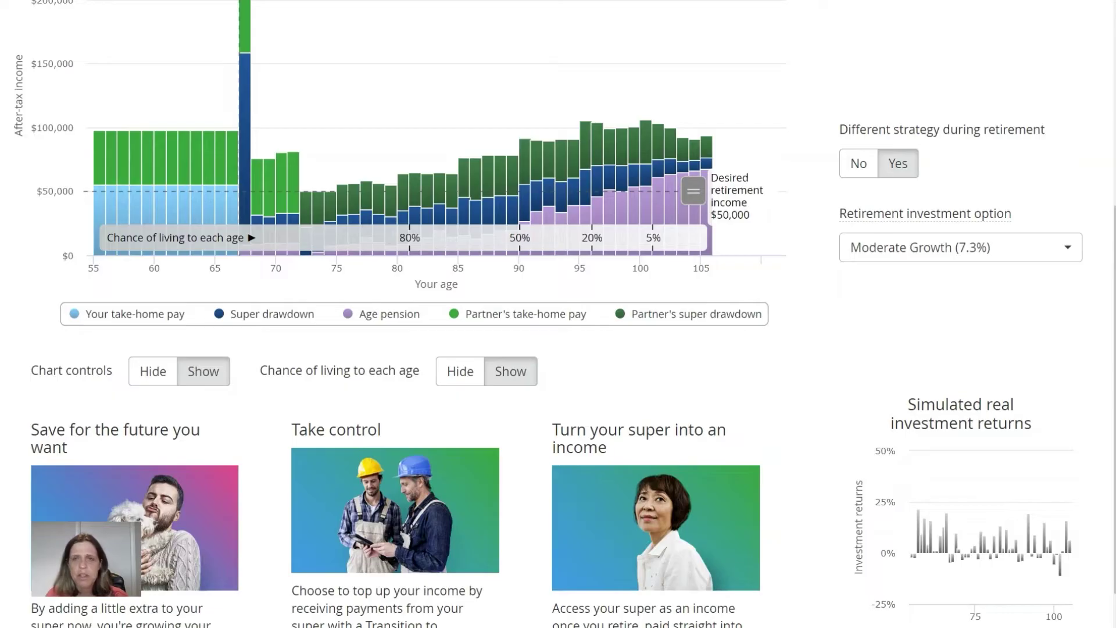
pyautogui.moveTo(693, 191); pyautogui.dragTo(692, 159)
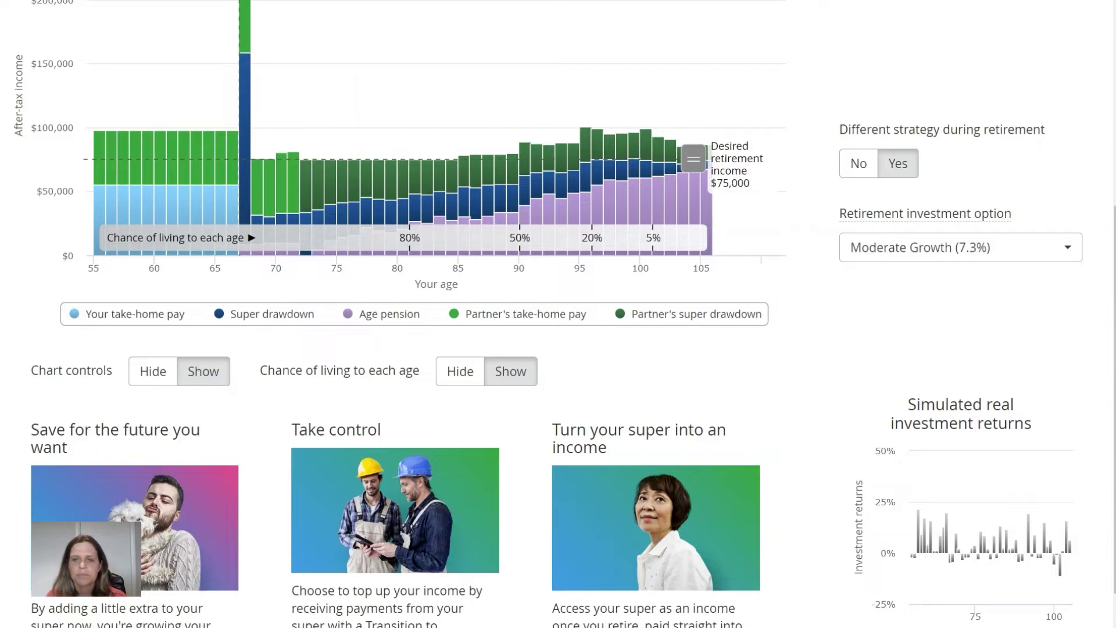
pyautogui.scroll(-2, 558, 314)
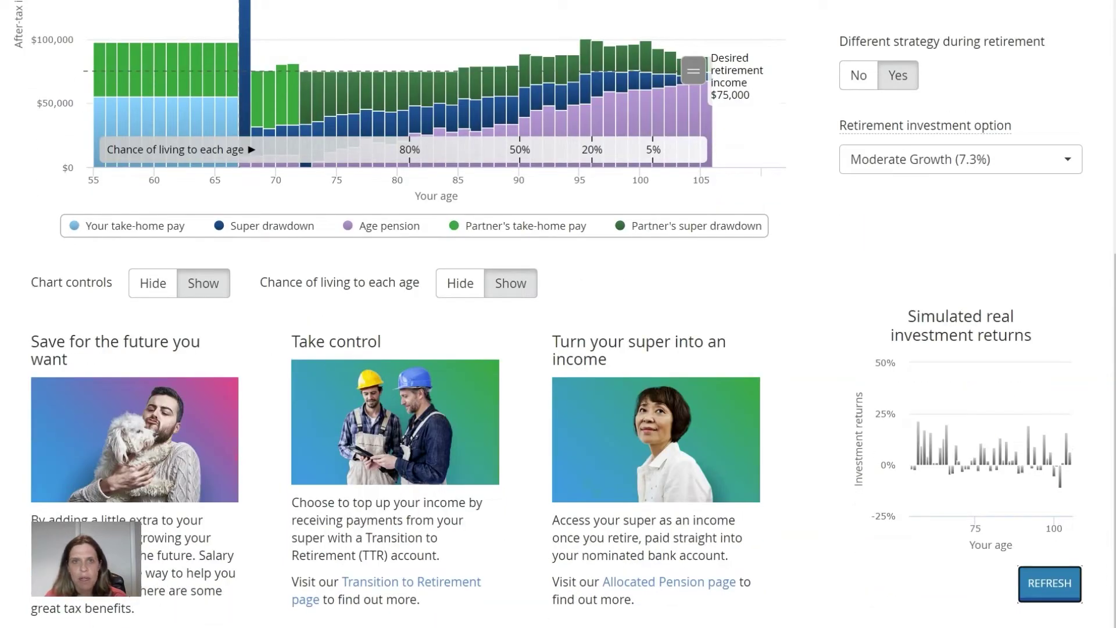
# Refresh the simulated real investment returns two more times and review the effect on the projected retirement income chart.
pyautogui.press('Return')
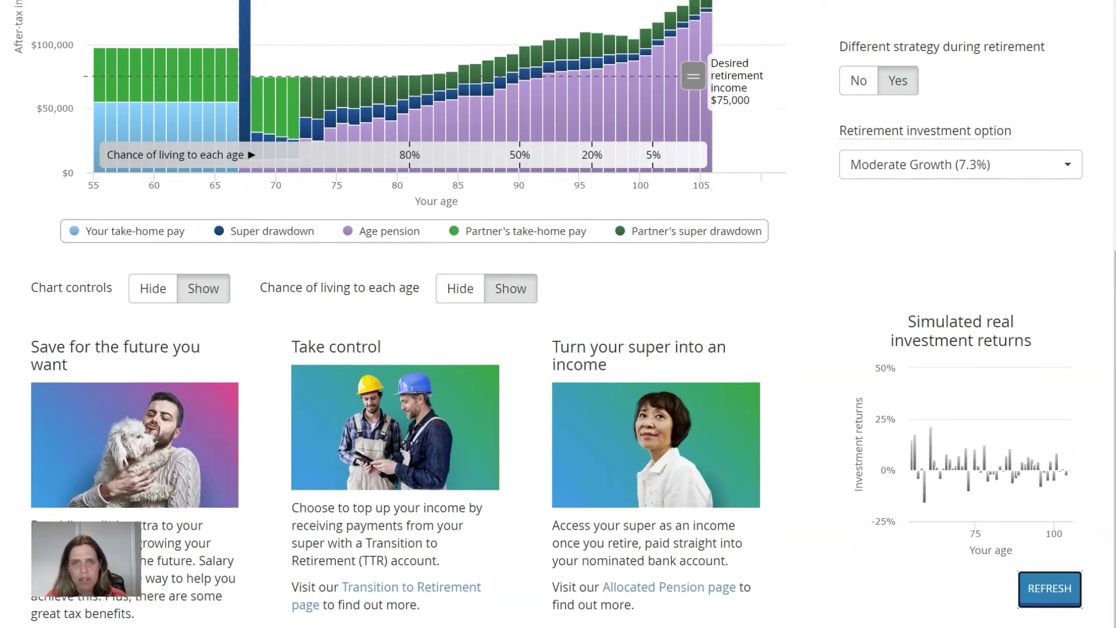
pyautogui.scroll(2, 422, 136)
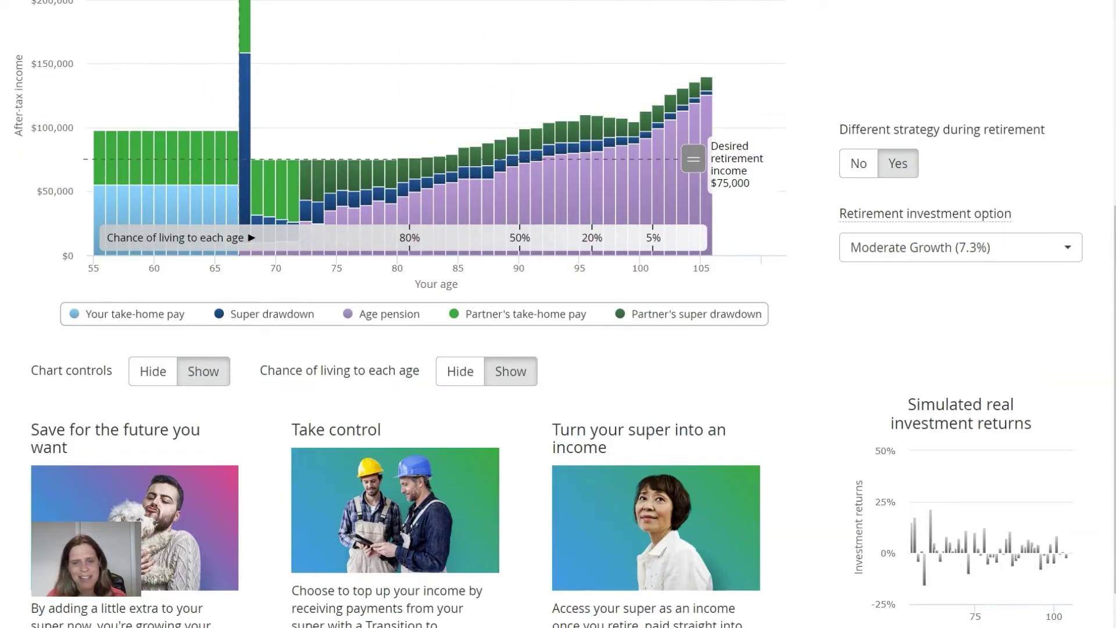
pyautogui.press('Return')
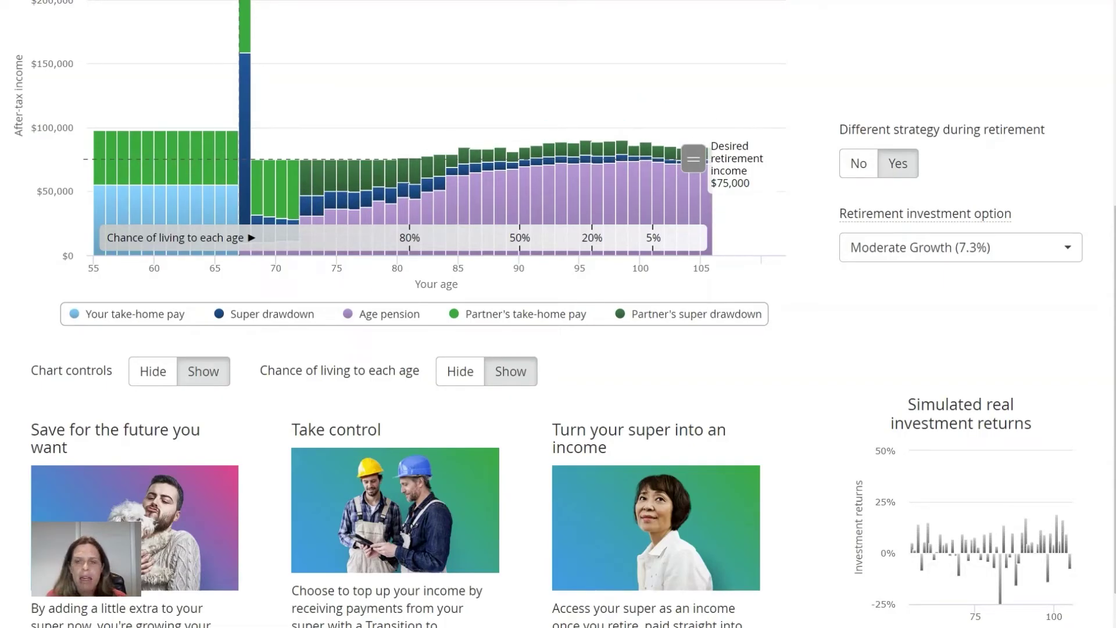
pyautogui.scroll(-3, 557, 314)
pyautogui.scroll(8, 558, 314)
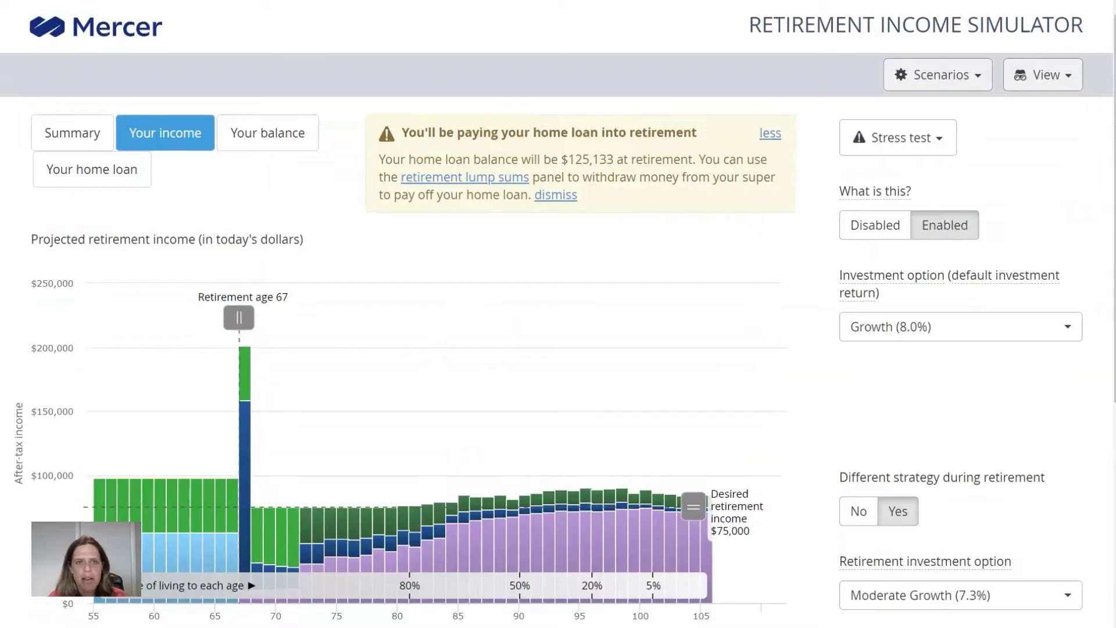
pyautogui.moveTo(245, 438)
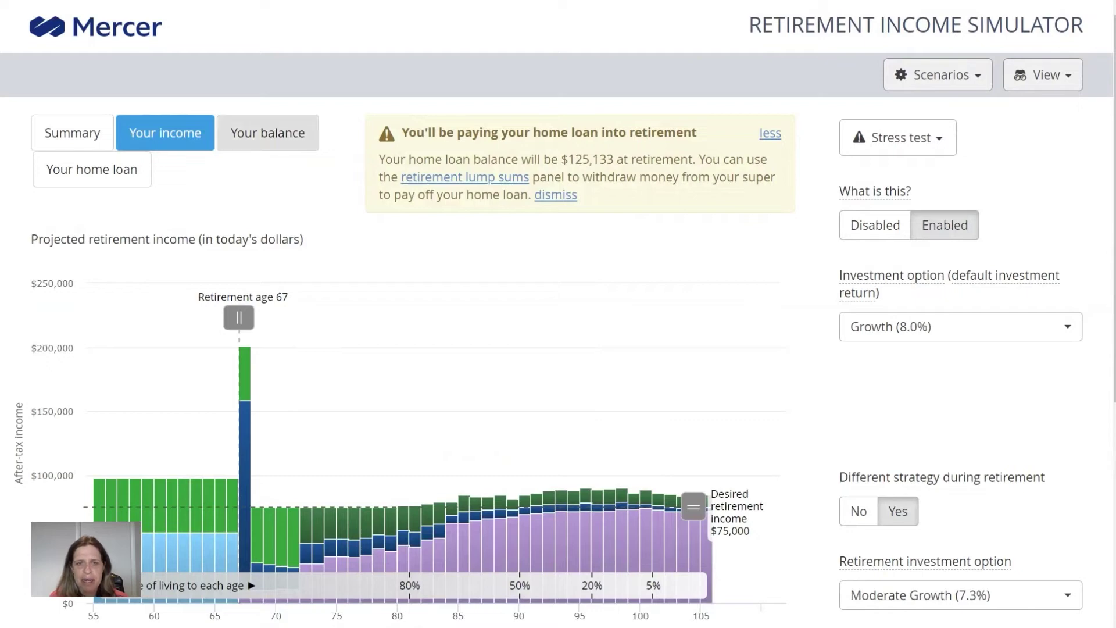
# Review the projected super balance chart and the home loan balance chart.
pyautogui.click(267, 133)
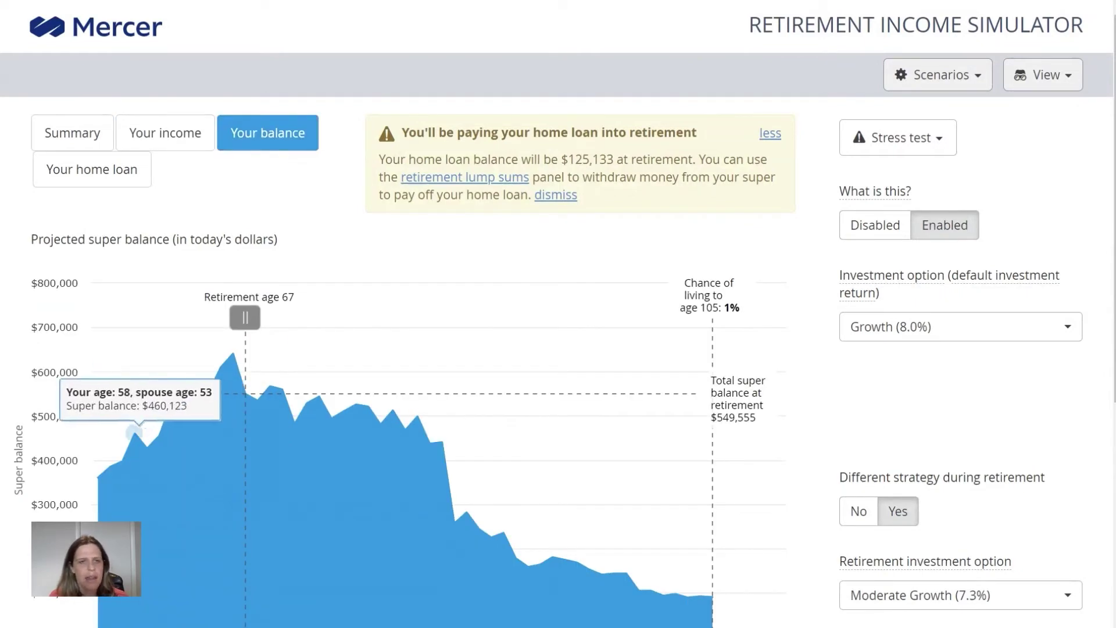
pyautogui.moveTo(218, 364)
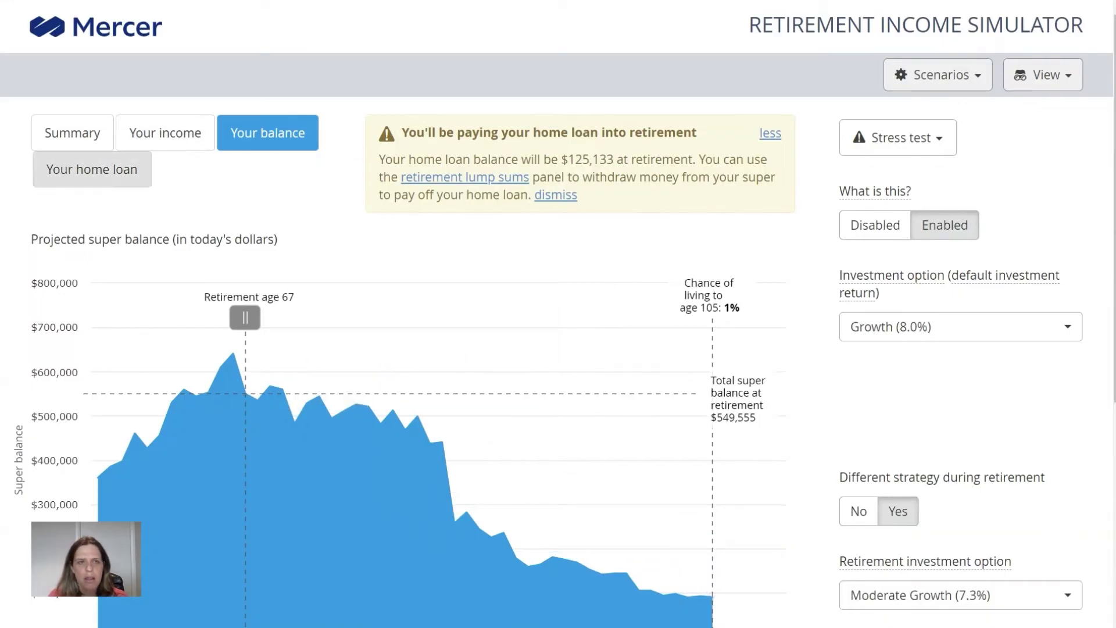
pyautogui.click(92, 169)
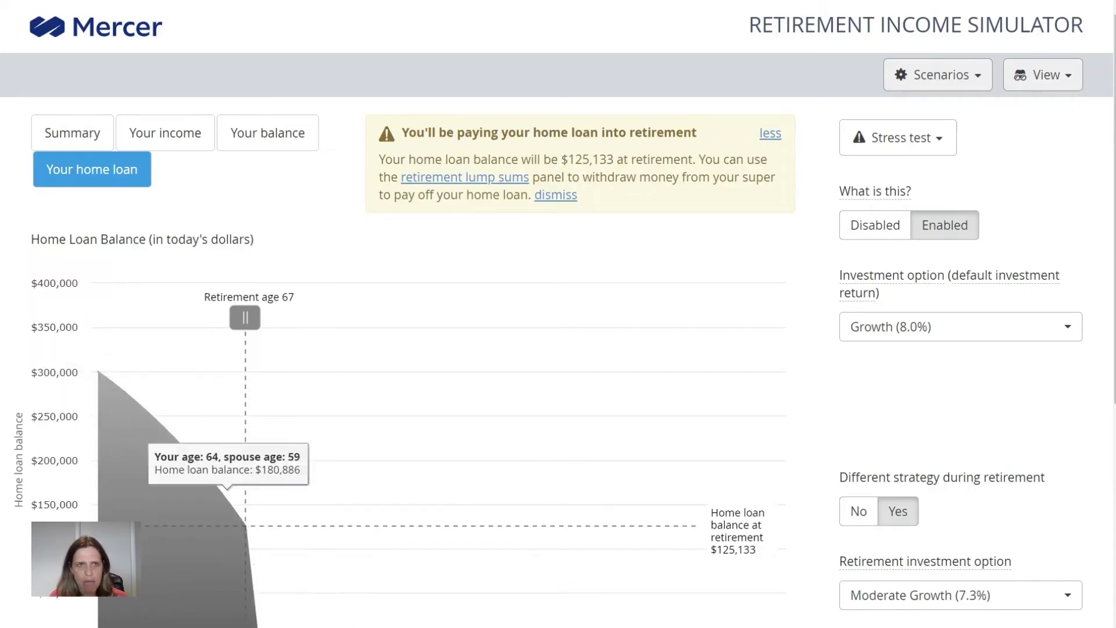
# Review the summary of the projection for now, at retirement and beyond retirement.
pyautogui.click(72, 133)
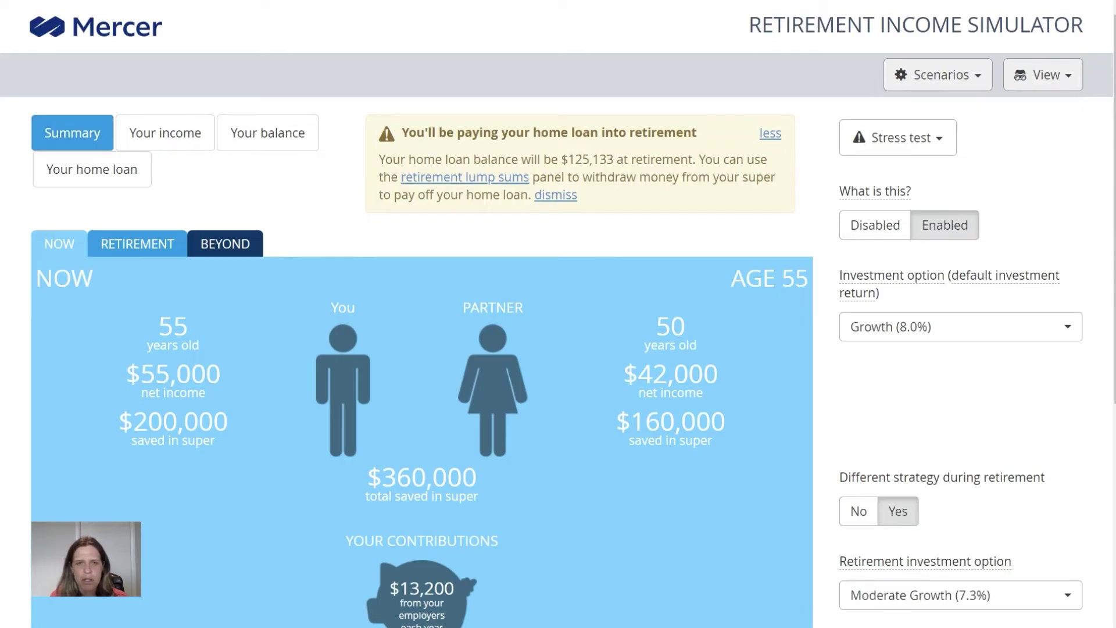
pyautogui.click(137, 243)
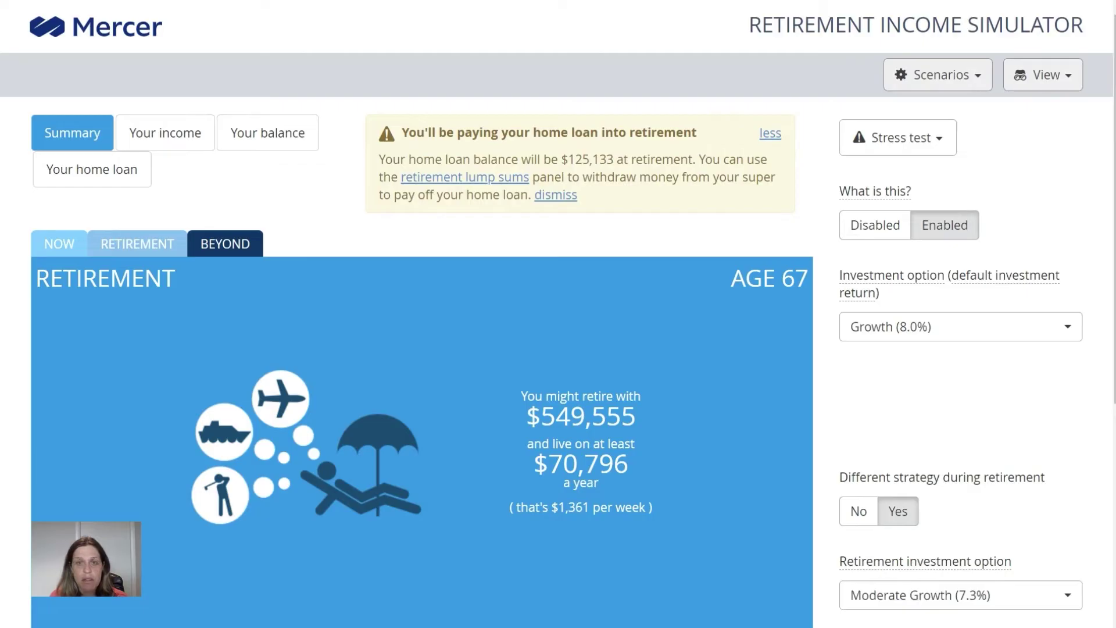
pyautogui.click(225, 244)
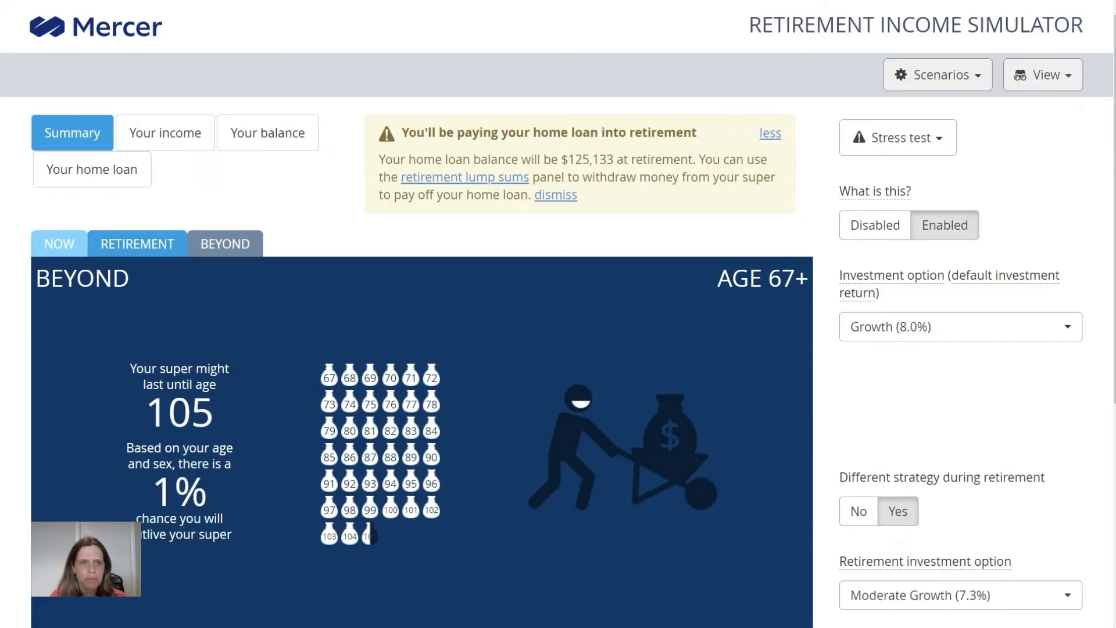
# Return to the projected retirement income chart and raise the desired retirement income to $94,000.
pyautogui.click(165, 132)
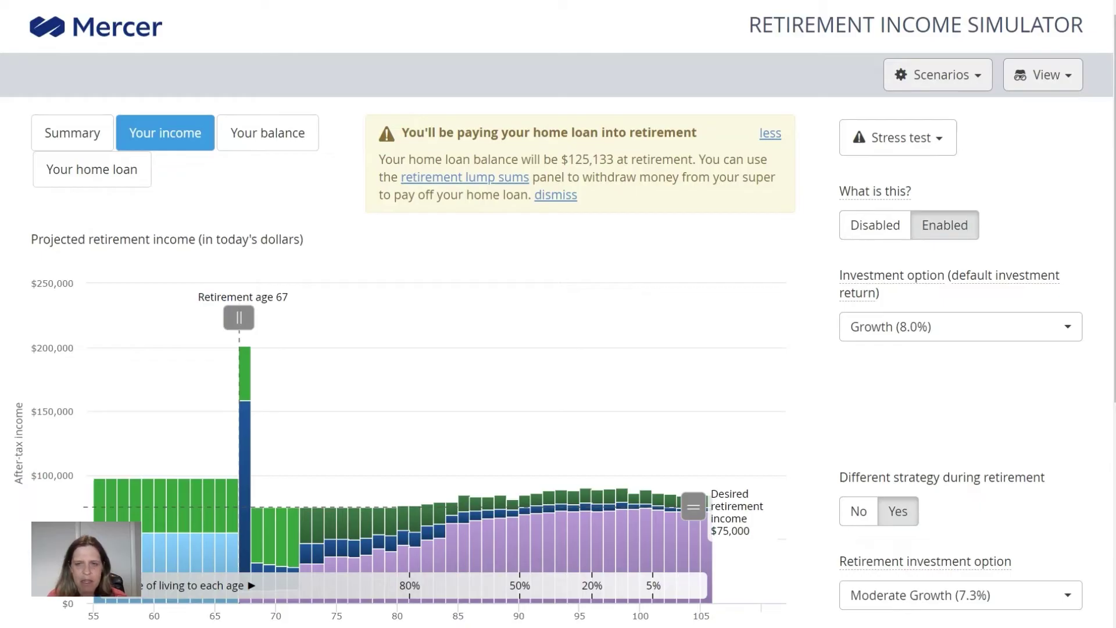
pyautogui.moveTo(693, 506); pyautogui.dragTo(693, 490)
pyautogui.press('Up')
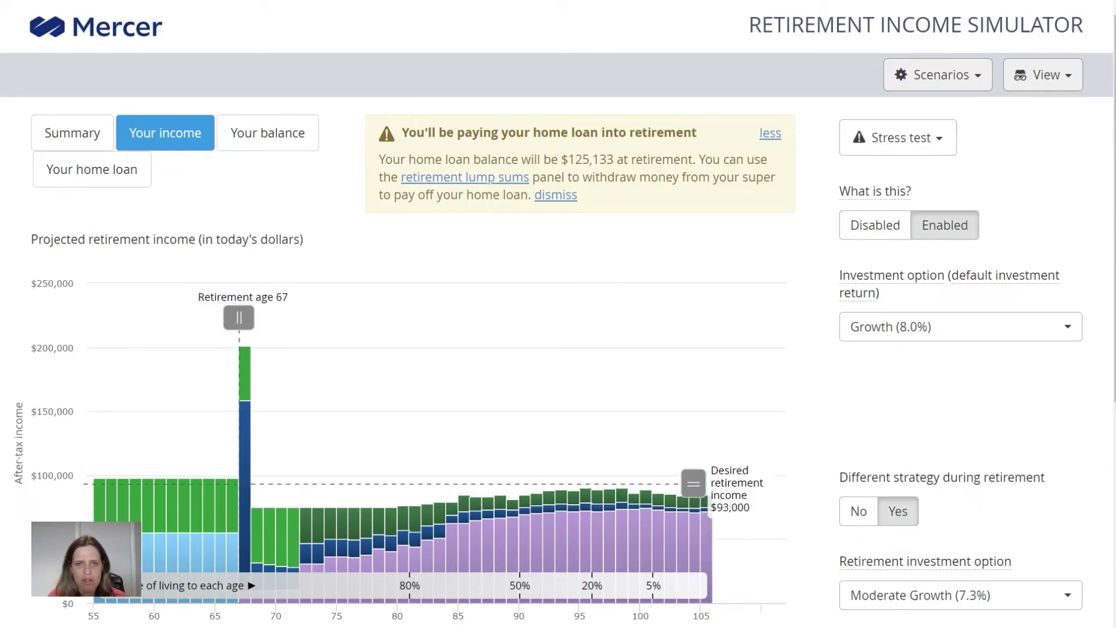
pyautogui.press('Up')
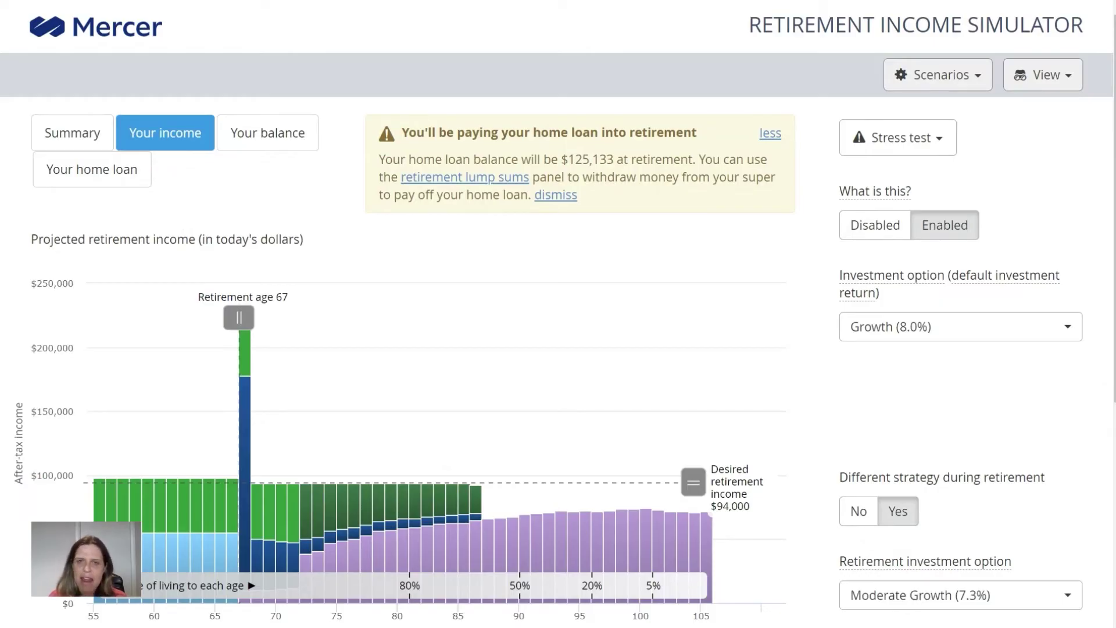
# Start a scenario comparison that keeps the current projection as the saved scenario.
pyautogui.scroll(-10, 558, 314)
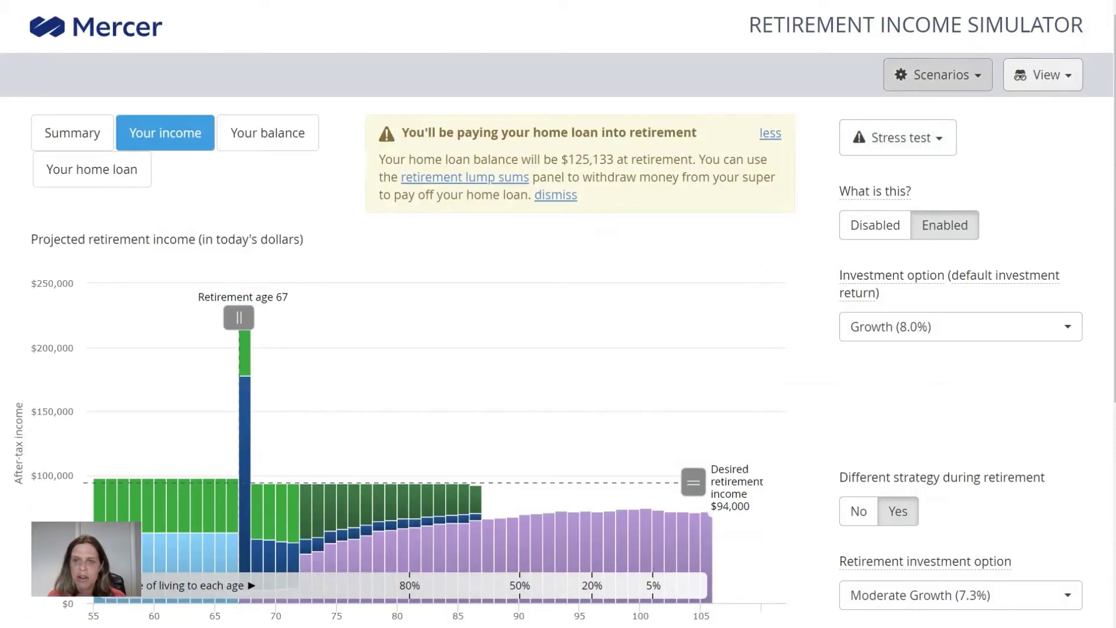
pyautogui.click(937, 74)
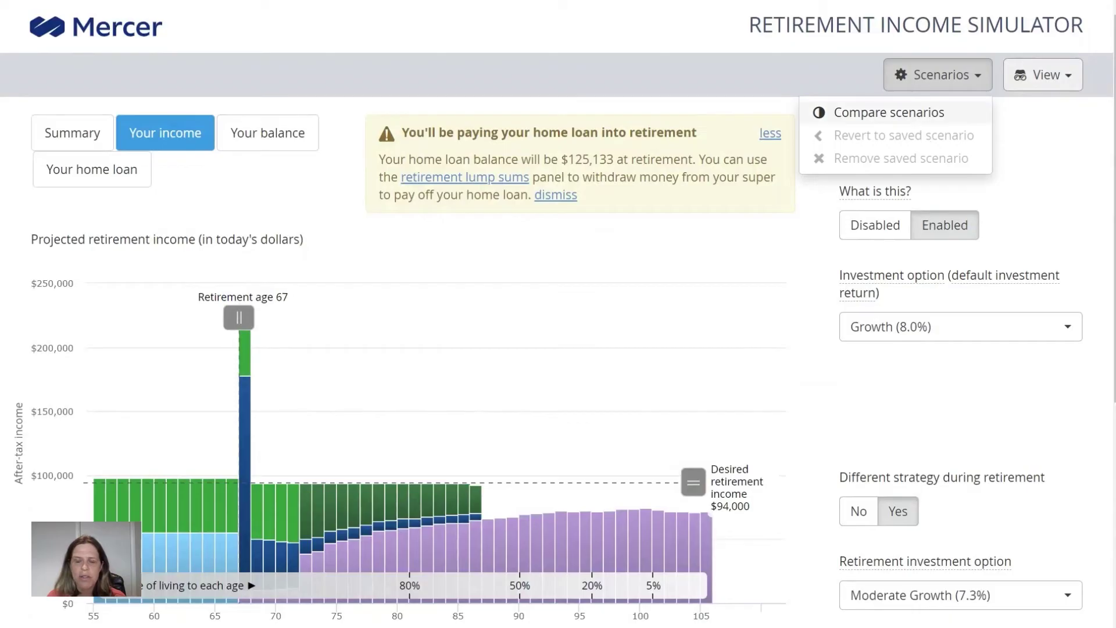
pyautogui.click(889, 112)
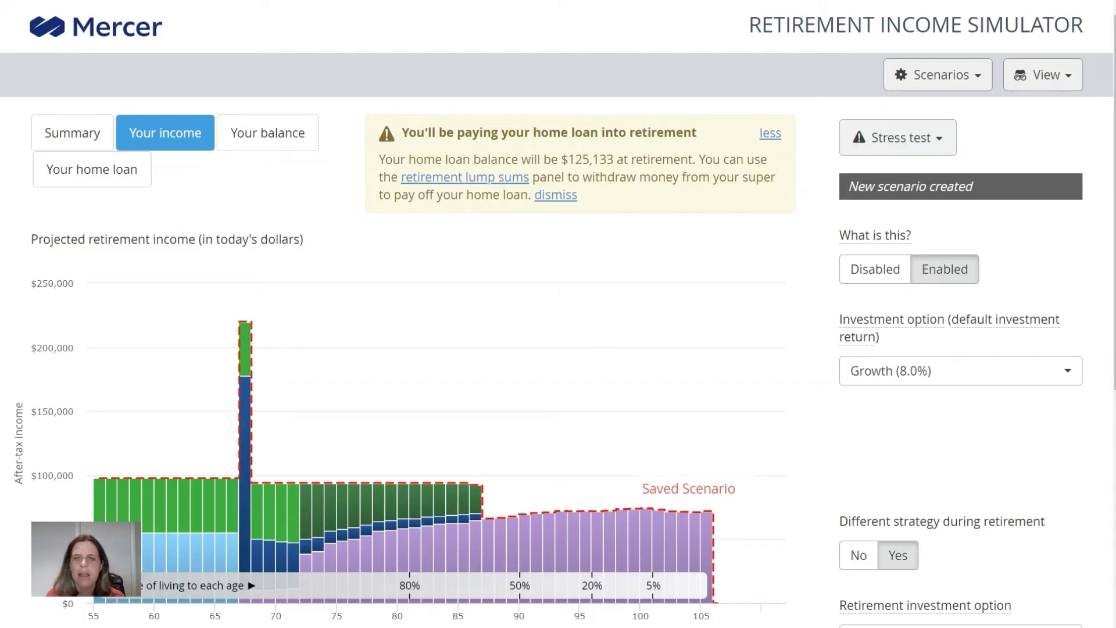
# In your own contributions, switch voluntary contributions to automatic allocation and set total voluntary savings to $6,000 a year.
pyautogui.press('Return')
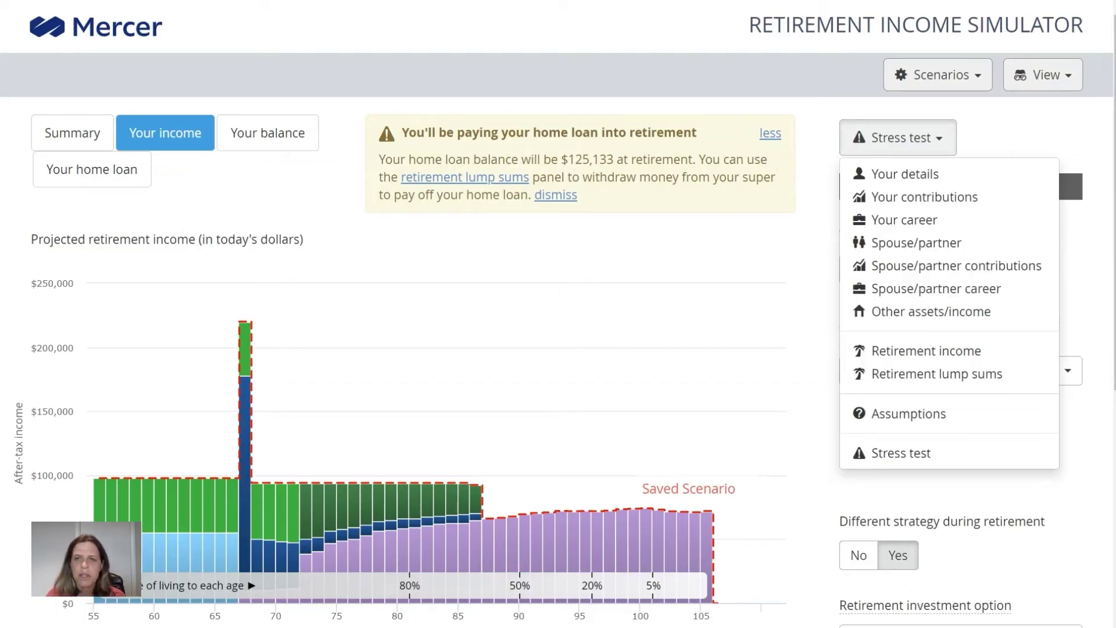
pyautogui.press('Down')
pyautogui.press('Down')
pyautogui.press('Return')
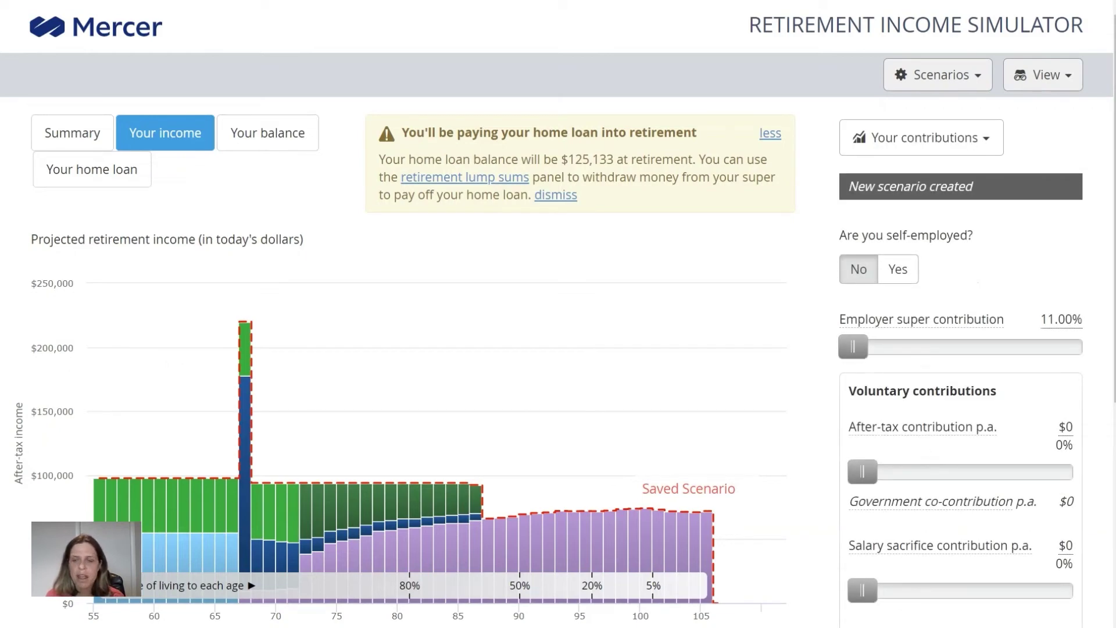
pyautogui.scroll(-2, 558, 313)
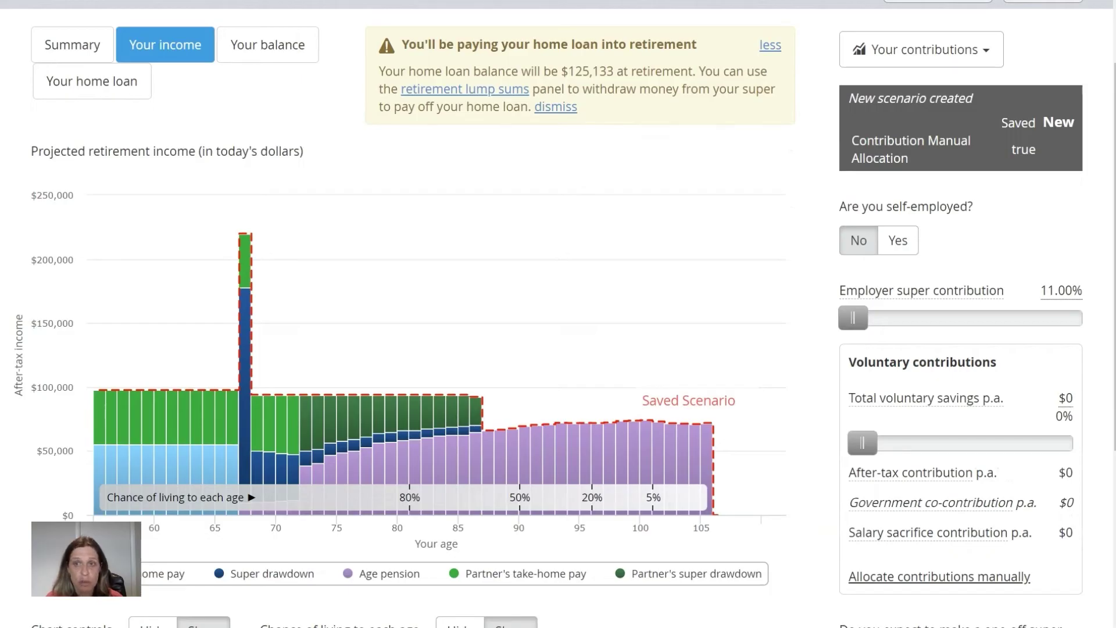
pyautogui.scroll(2, 558, 314)
pyautogui.scroll(-3, 557, 314)
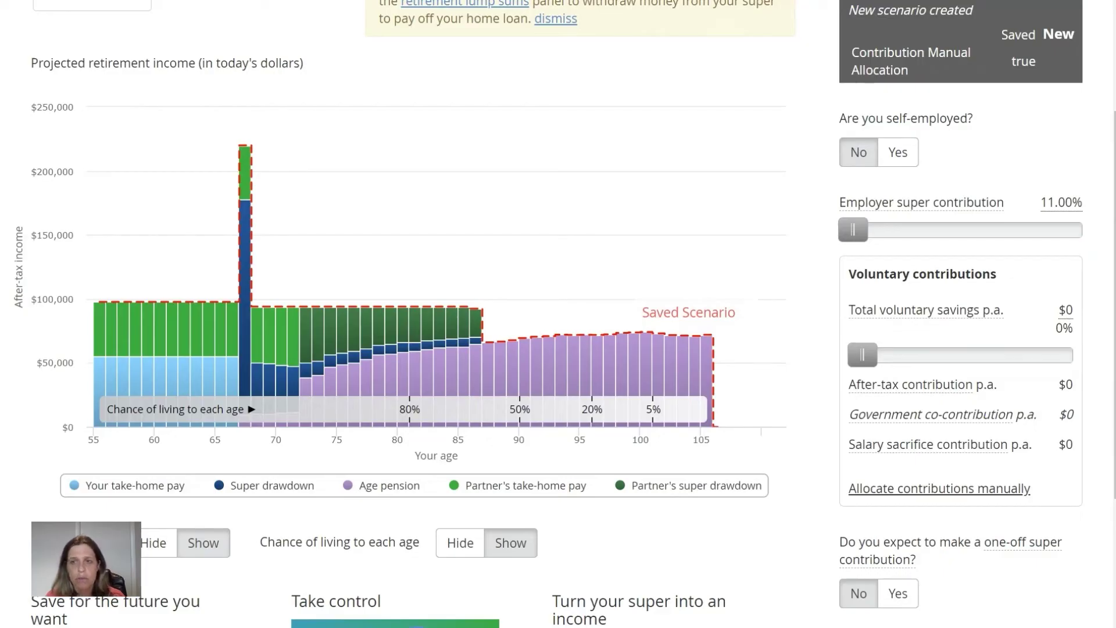
pyautogui.moveTo(862, 355); pyautogui.dragTo(944, 354)
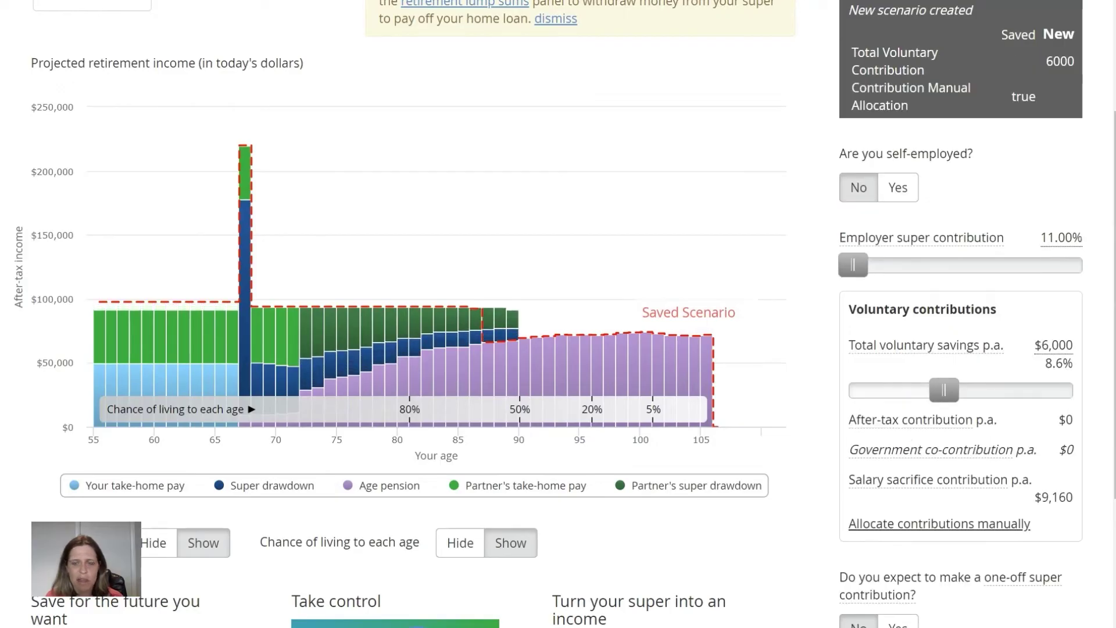
# Continue past the career and partner details to the partner's contributions and set the salary sacrifice contribution to $2,500 a year.
pyautogui.scroll(-2, 558, 313)
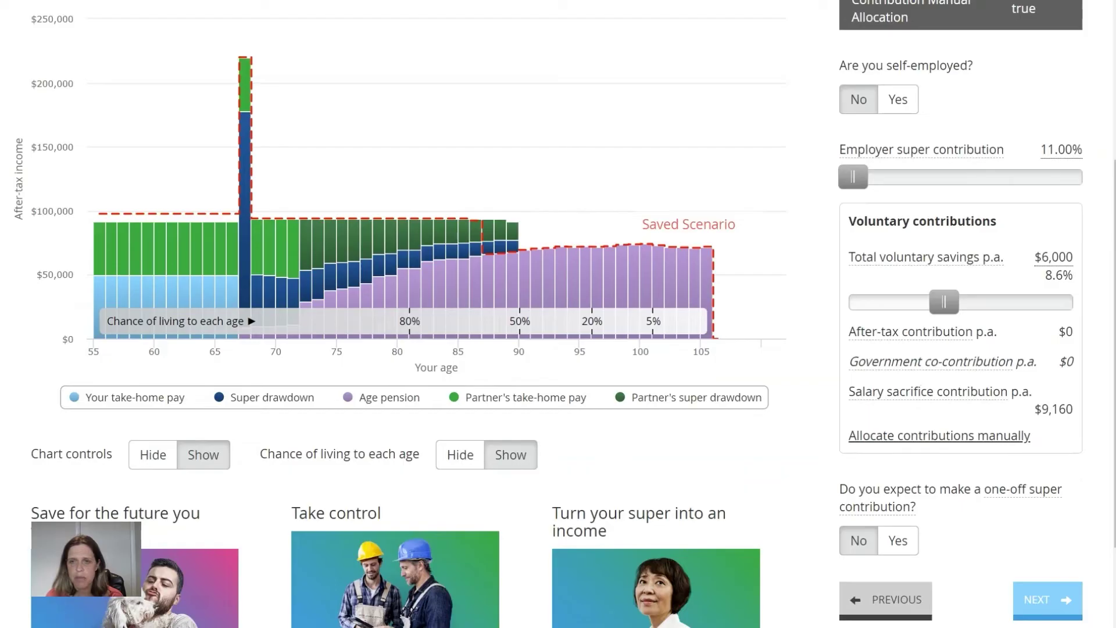
pyautogui.click(1047, 599)
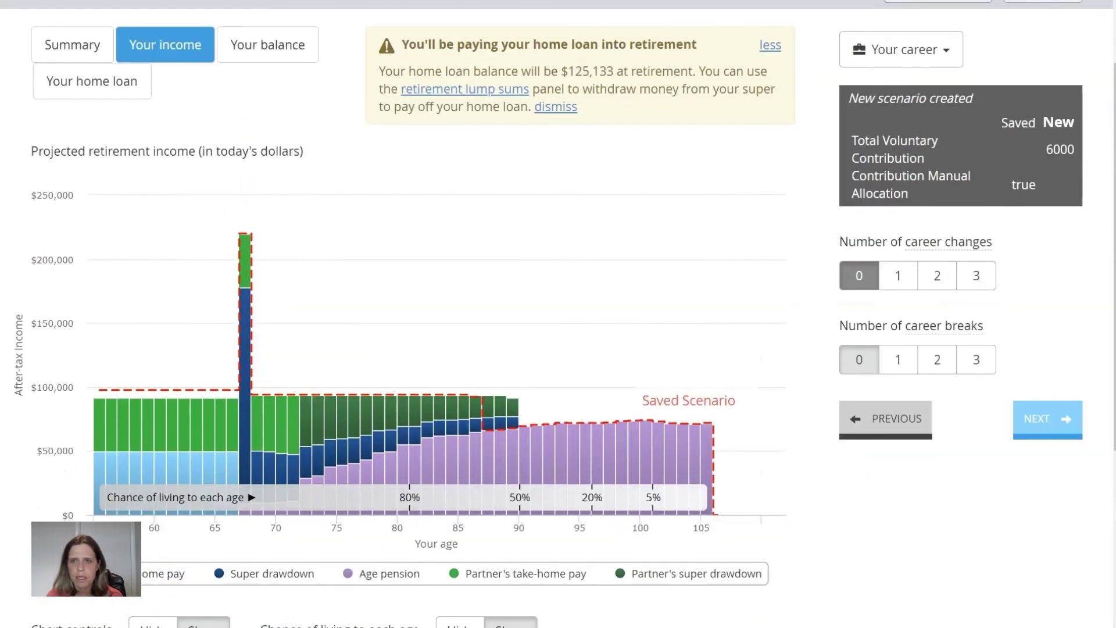
pyautogui.click(1048, 419)
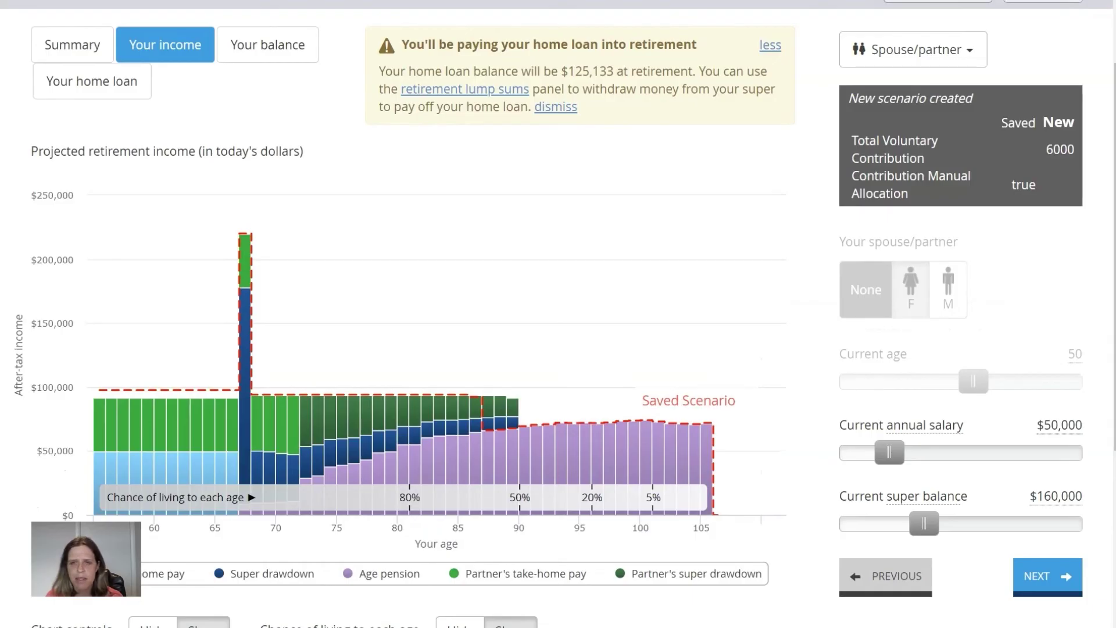
pyautogui.click(1047, 576)
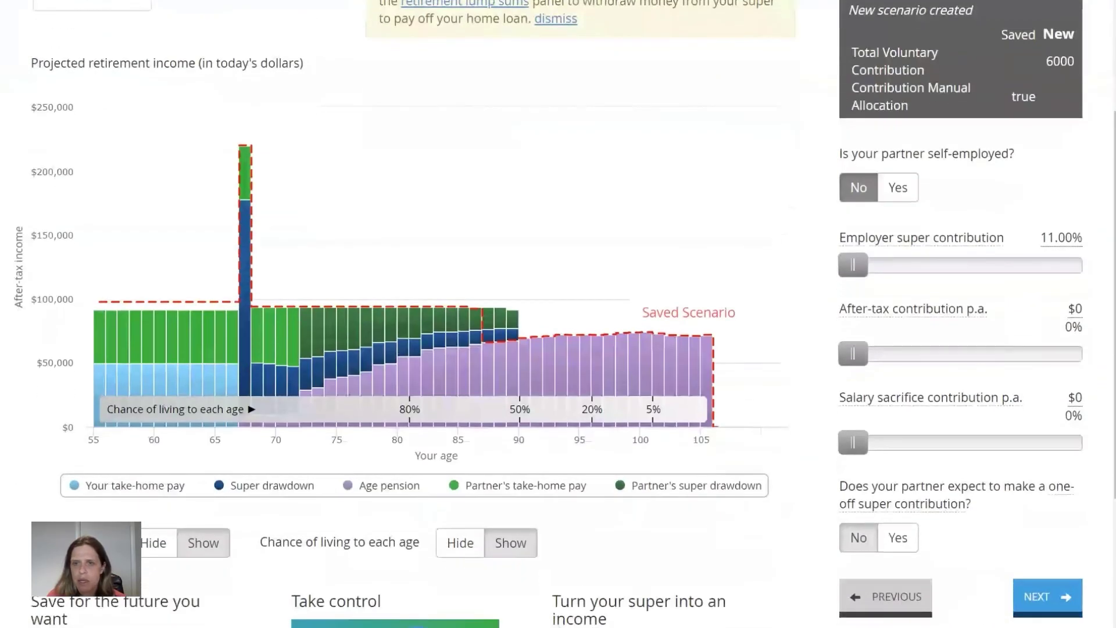
pyautogui.moveTo(853, 442); pyautogui.dragTo(872, 441)
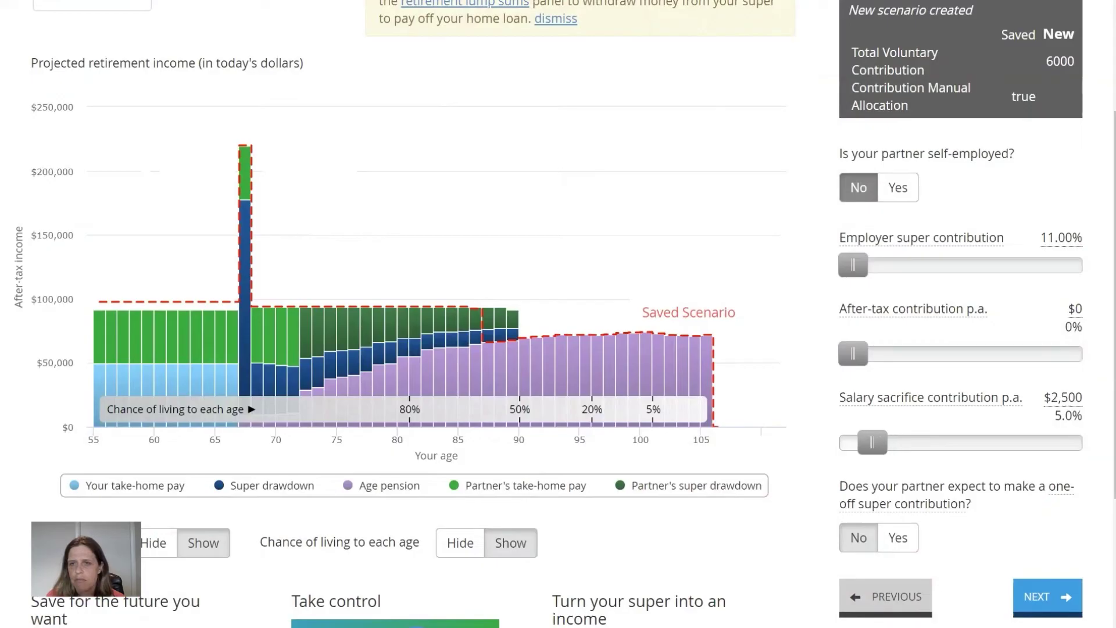
# Continue past the partner's career and other assets sections to retirement income and set your retirement age to 69.
pyautogui.scroll(-2, 558, 314)
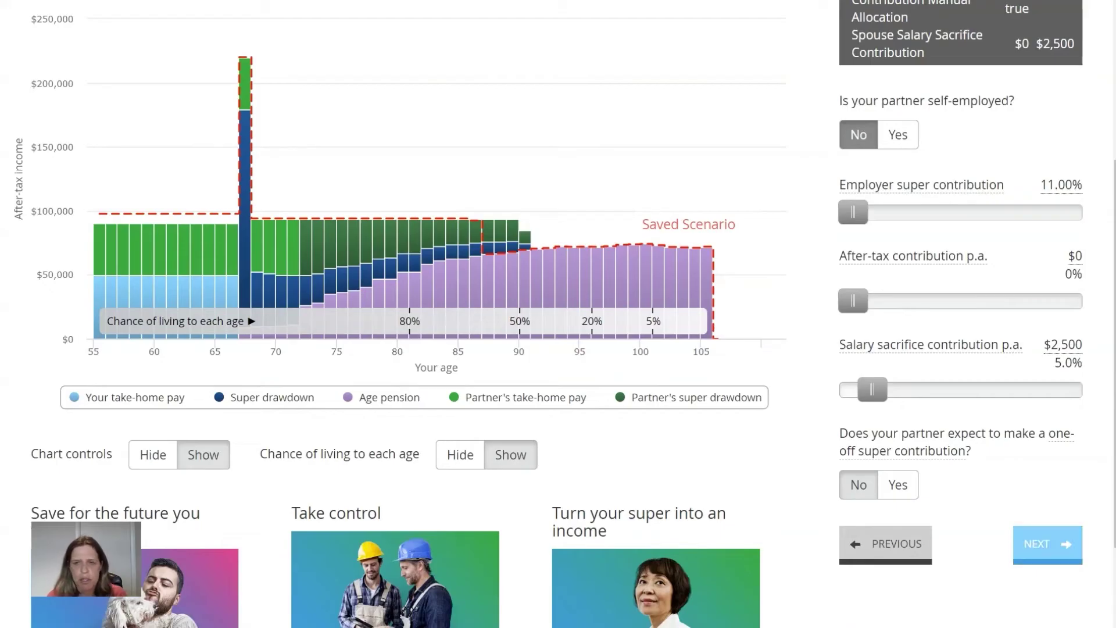
pyautogui.click(1048, 543)
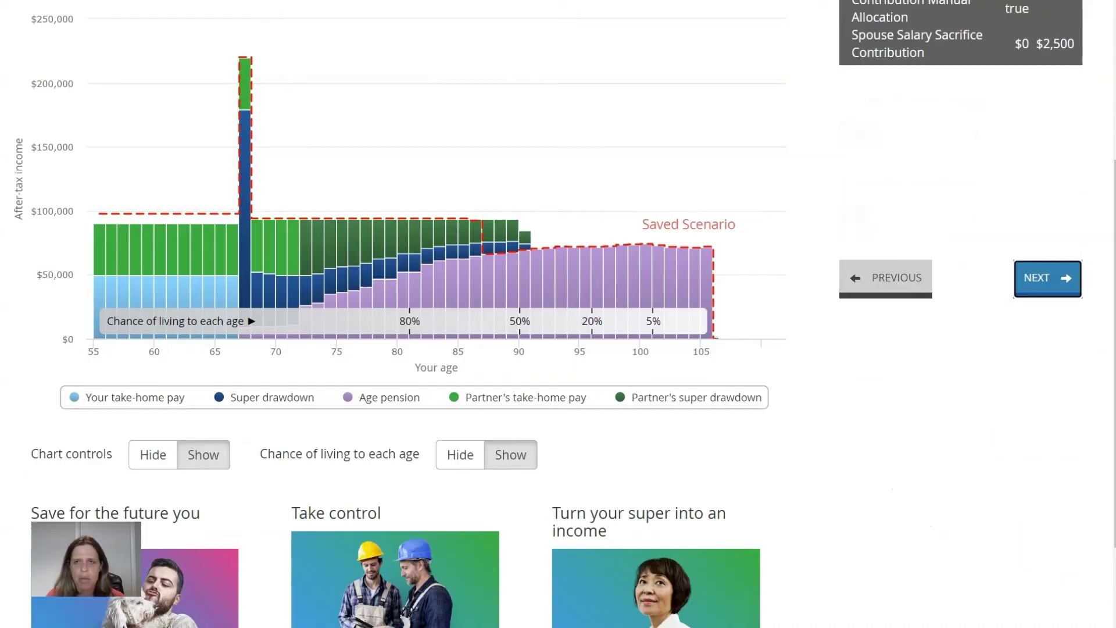
pyautogui.click(1047, 277)
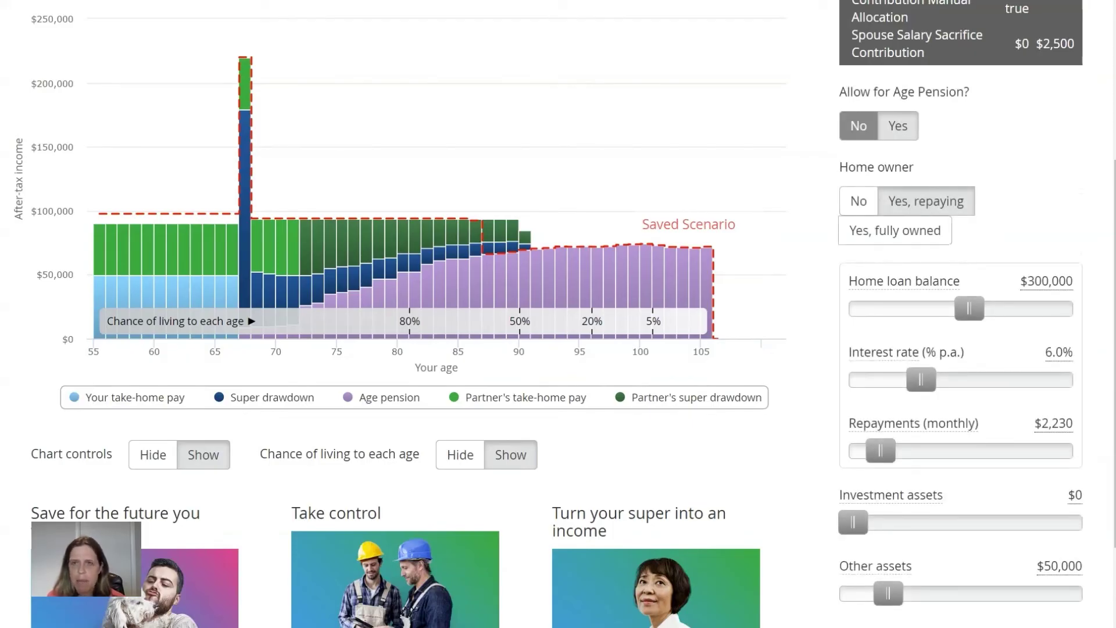
pyautogui.scroll(-2, 557, 314)
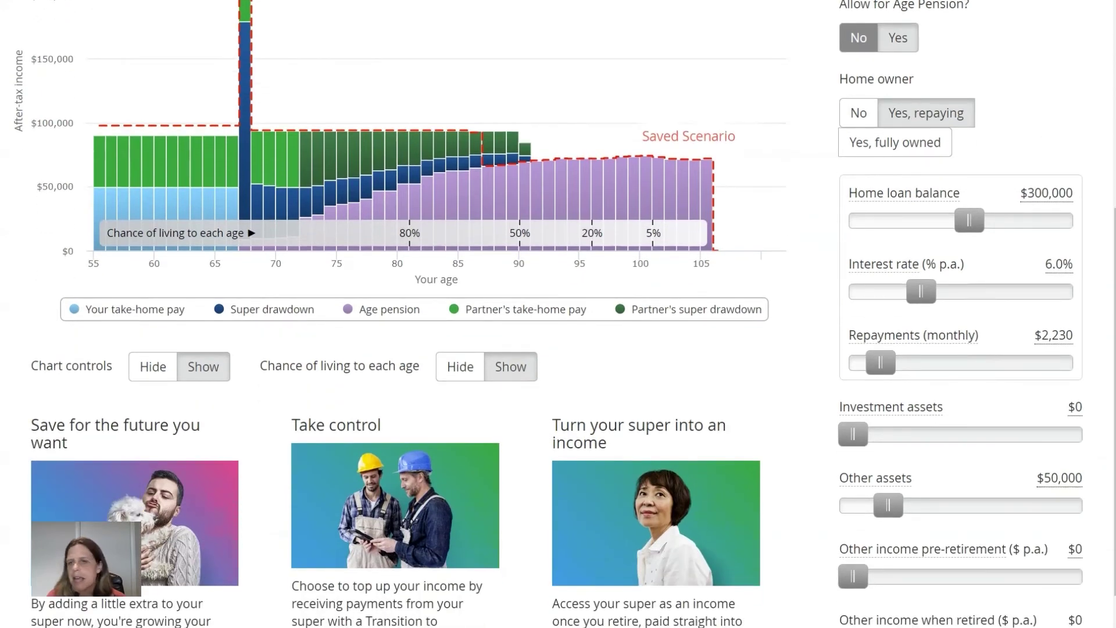
pyautogui.scroll(-4, 558, 314)
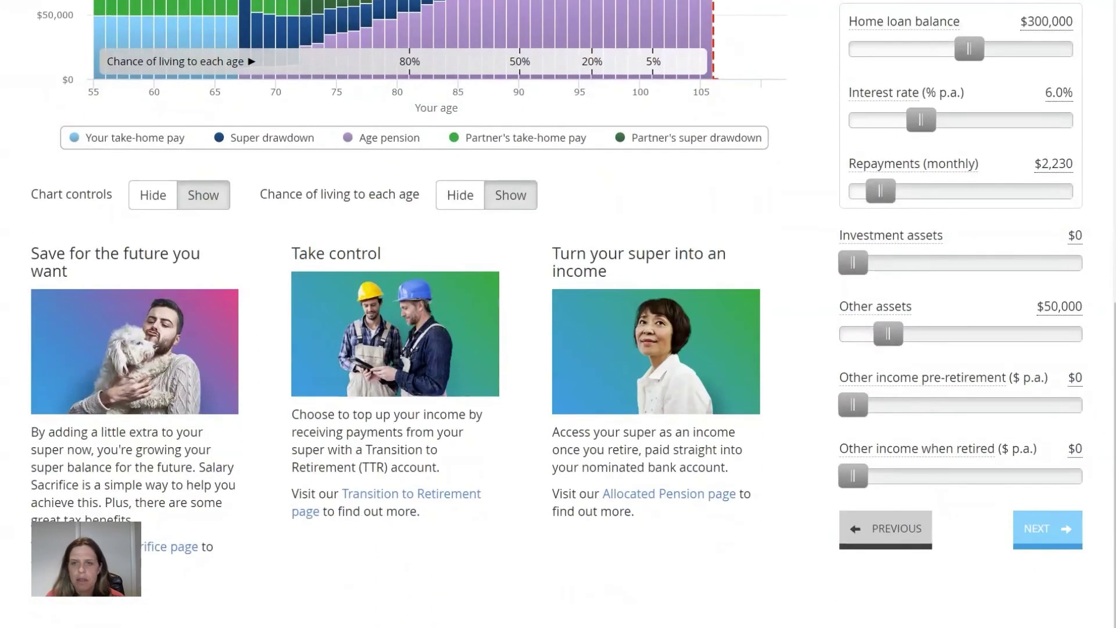
pyautogui.click(1047, 529)
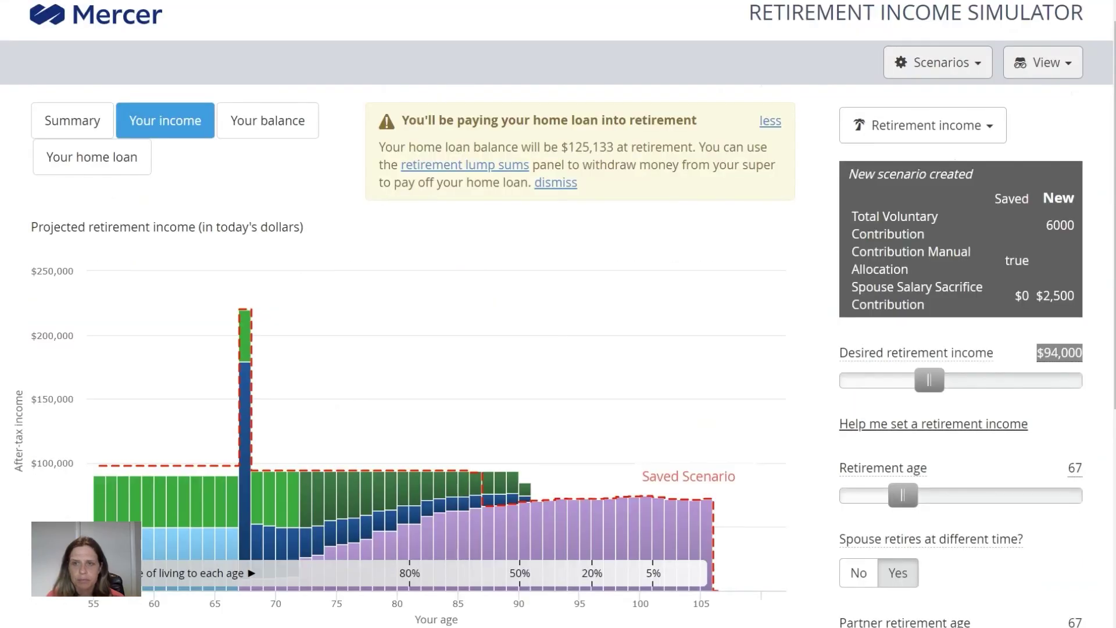
pyautogui.scroll(-4, 558, 314)
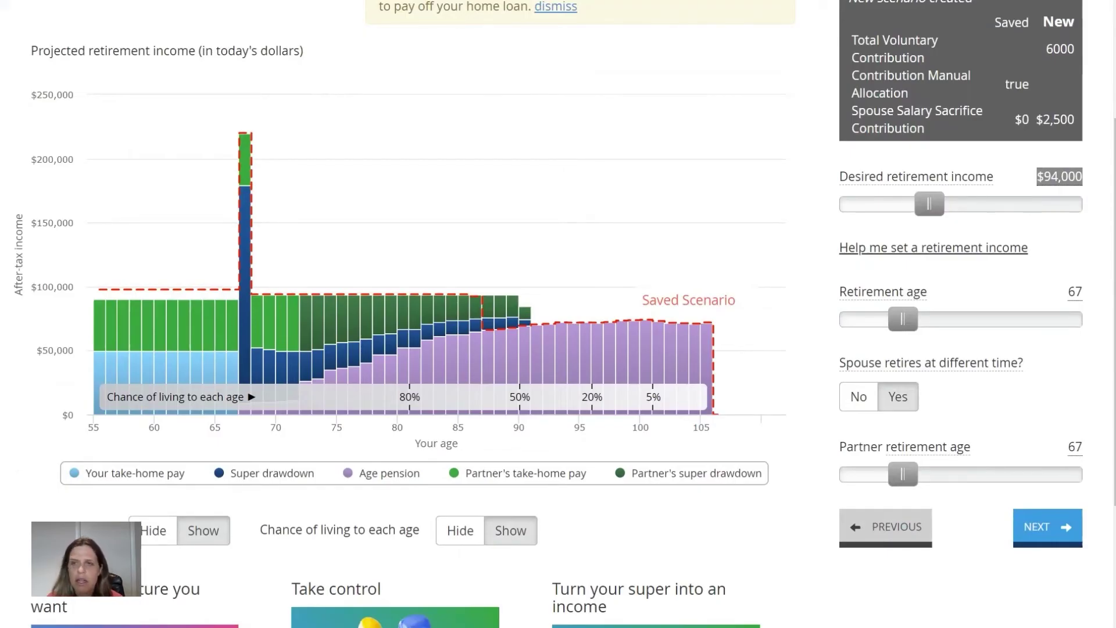
pyautogui.press('Right')
pyautogui.press('Right')
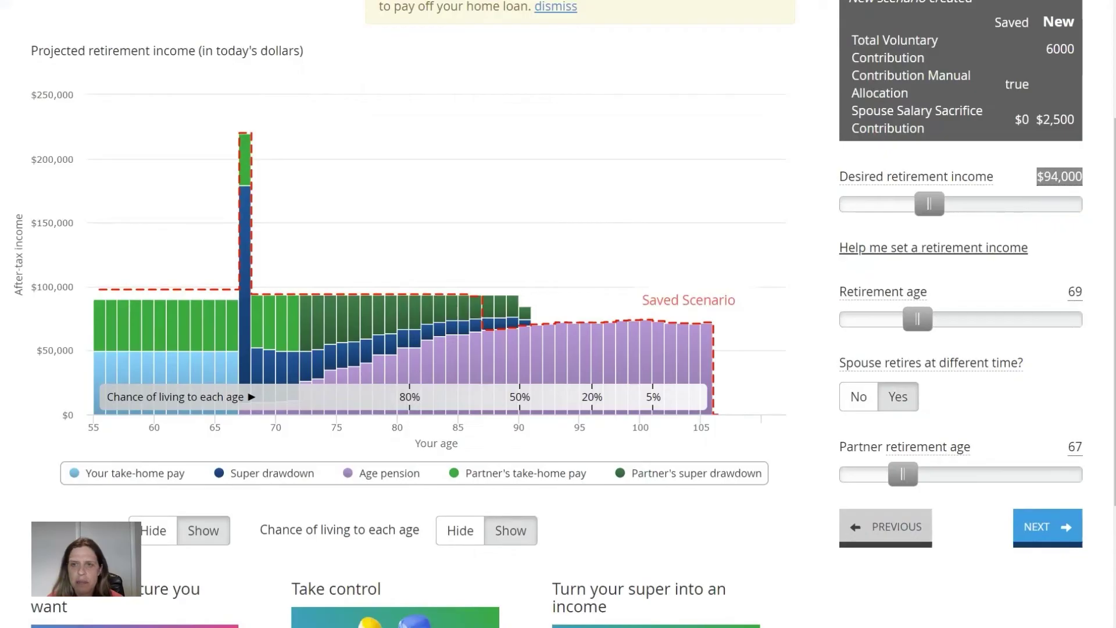
# Set both your retirement age and your partner's retirement age to 70, and continue to the lump sum withdrawals.
pyautogui.press('Right')
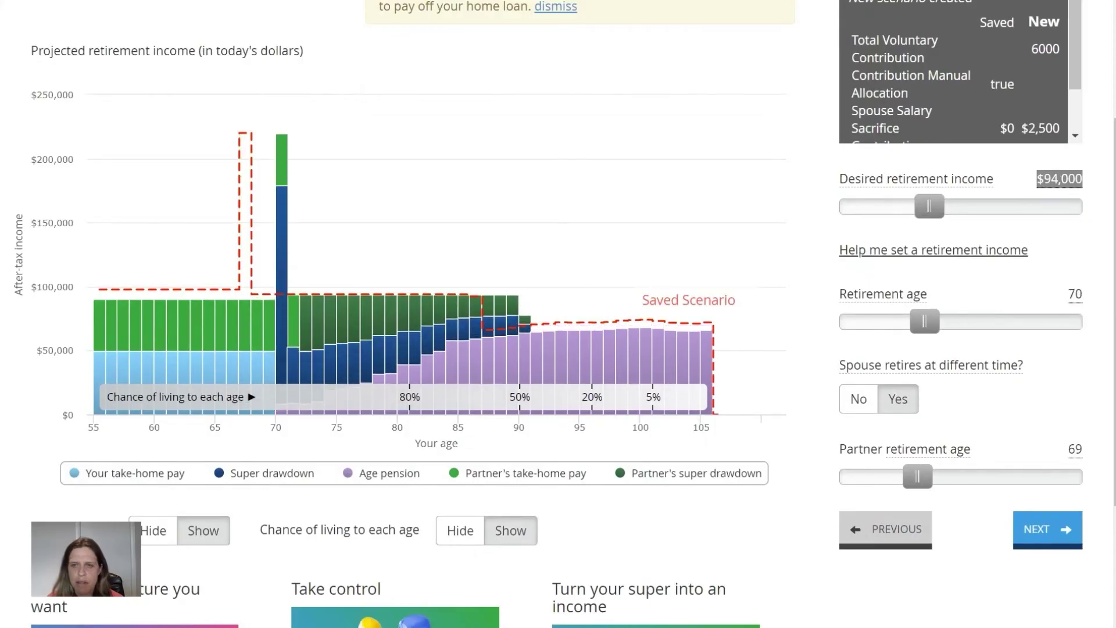
pyautogui.press('Right')
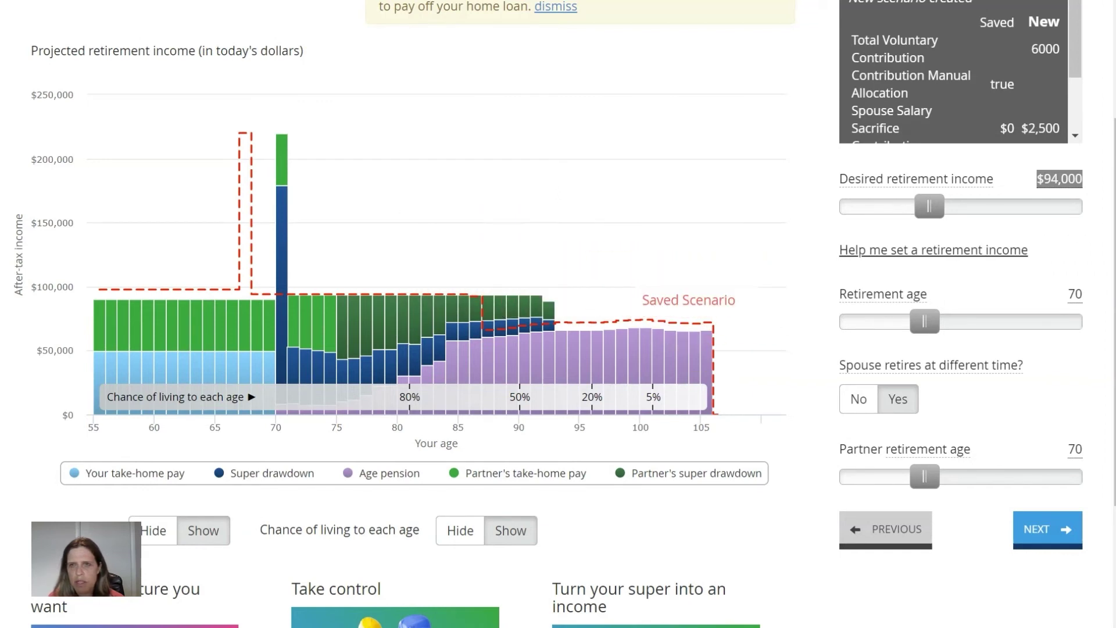
pyautogui.click(1046, 528)
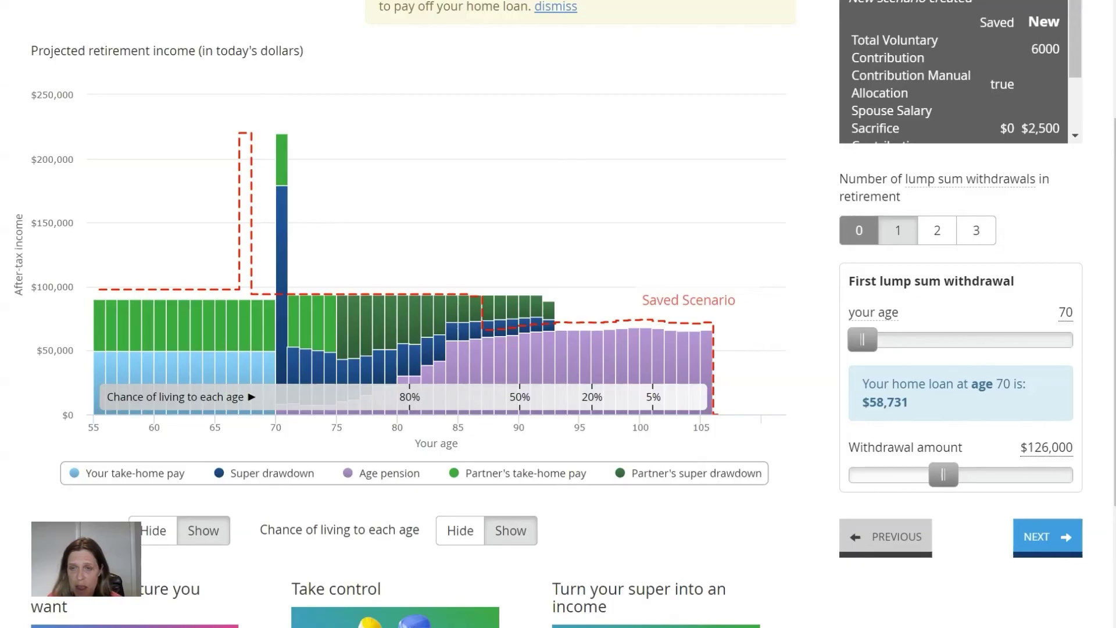
# Lower the first lump sum withdrawal amount to $40,000.
pyautogui.press('Left')
pyautogui.press('Left')
pyautogui.press('Left')
pyautogui.press('Left')
pyautogui.press('Left')
pyautogui.press('Left')
pyautogui.press('Left')
pyautogui.press('Left')
pyautogui.press('Left')
pyautogui.press('Left')
pyautogui.press('Left')
pyautogui.press('Left')
pyautogui.press('Left')
pyautogui.press('Left')
pyautogui.press('Left')
pyautogui.press('Left')
pyautogui.press('Left')
pyautogui.press('Left')
pyautogui.press('Left')
pyautogui.press('Left')
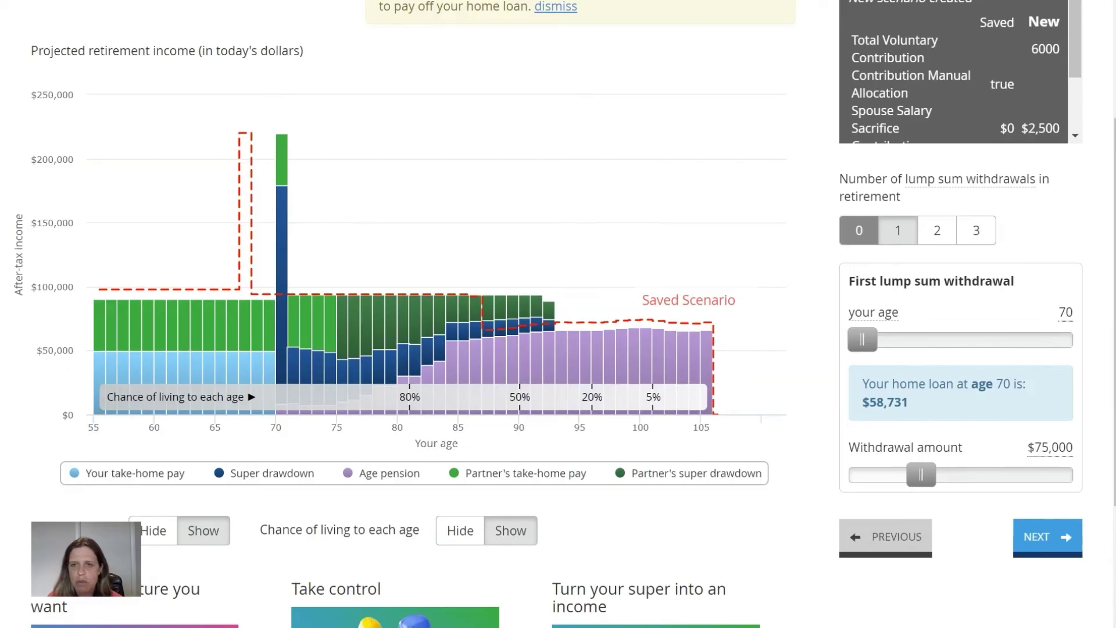
pyautogui.press('Left')
pyautogui.press('Left')
pyautogui.press('Left')
pyautogui.press('Left')
pyautogui.press('Left')
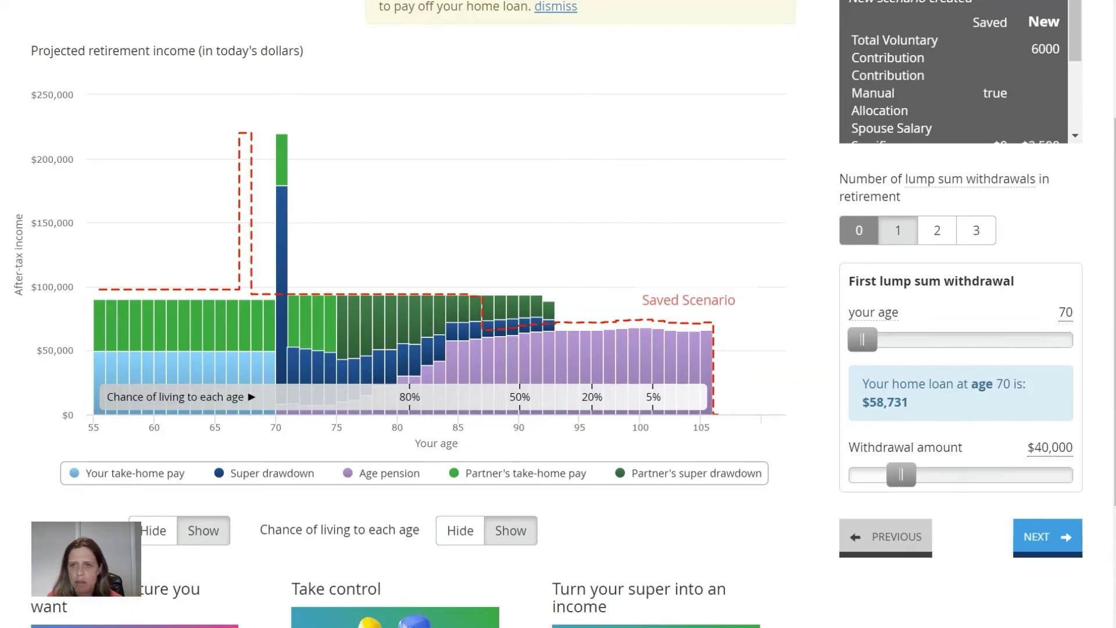
# Set the first lump sum withdrawal amount to $59,000 and continue to the investment options.
pyautogui.click(1049, 447)
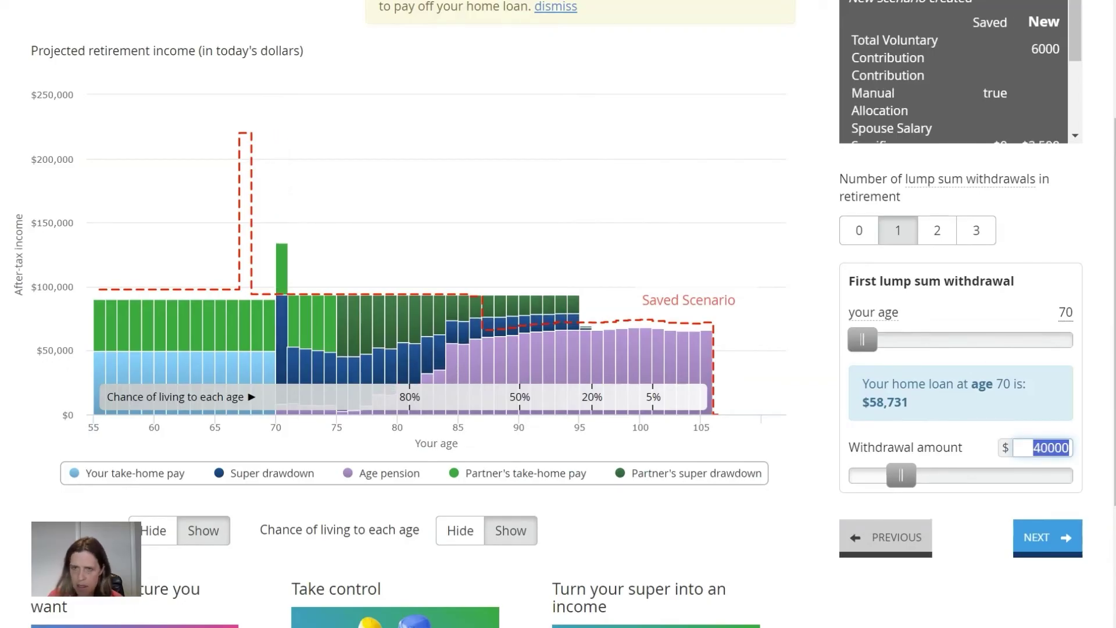
pyautogui.write('59000')
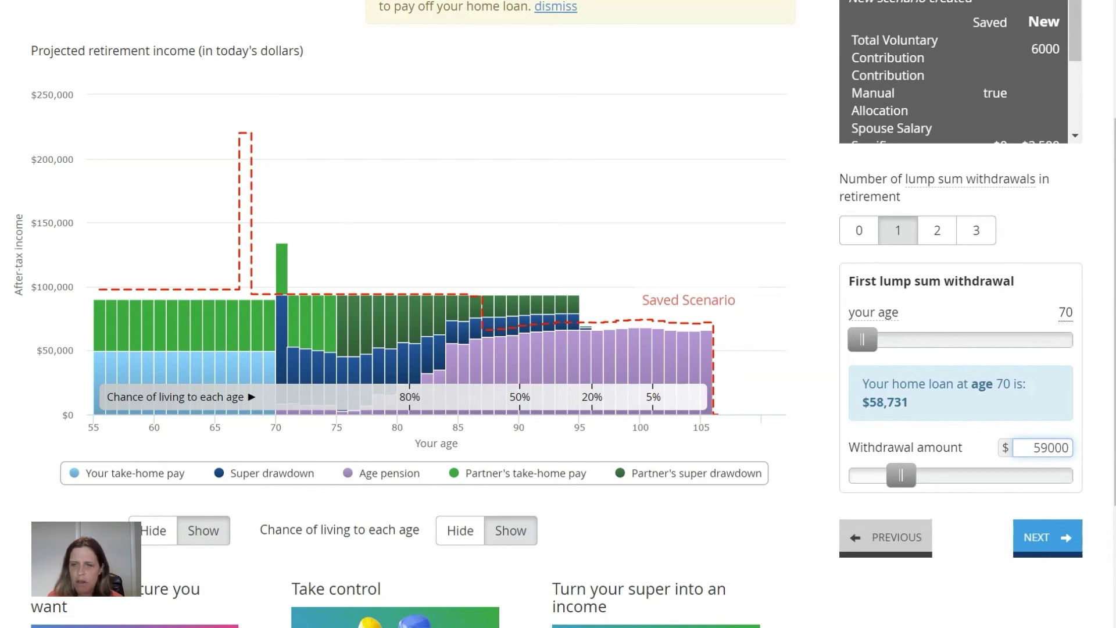
pyautogui.press('Return')
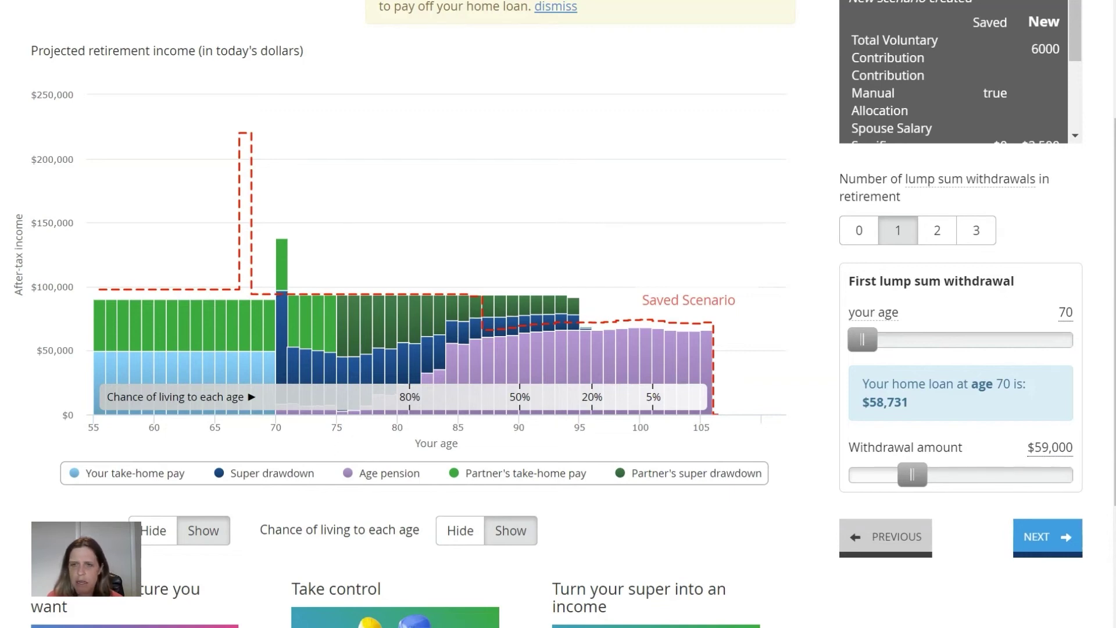
pyautogui.click(1047, 536)
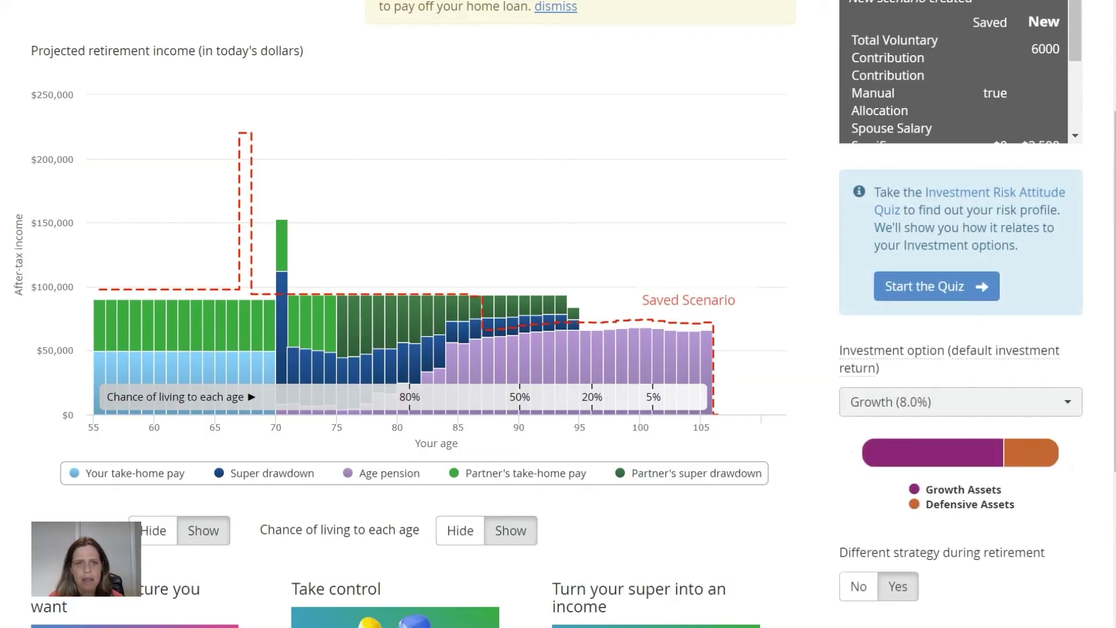
# Check the investment options before and during retirement with their growth asset shares, and continue to the final section.
pyautogui.moveTo(512, 326)
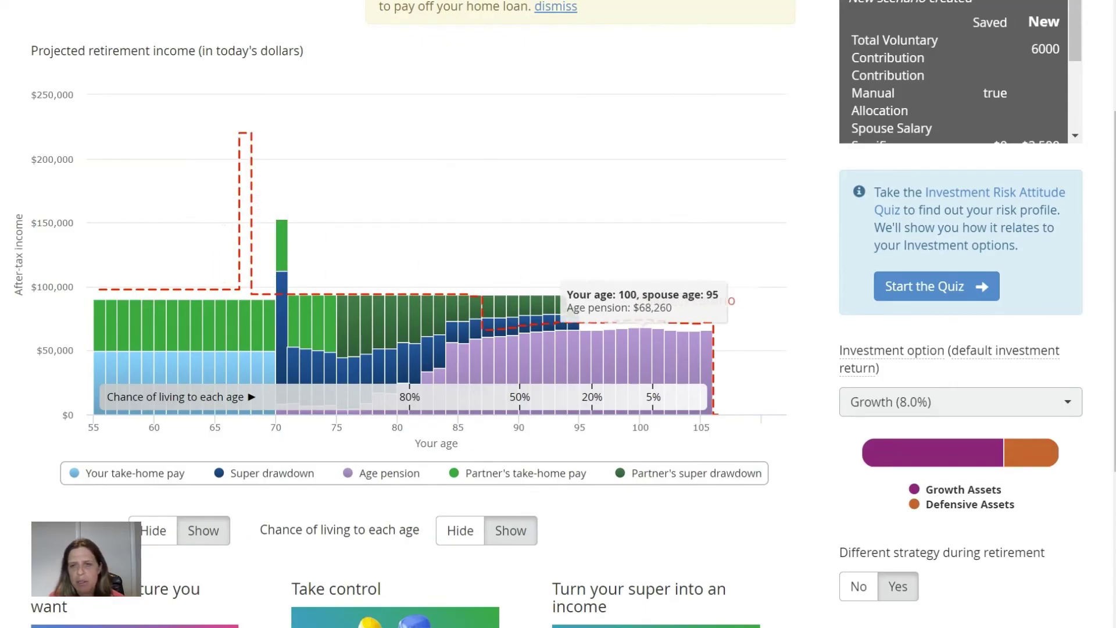
pyautogui.moveTo(1001, 454)
pyautogui.scroll(-4, 1002, 453)
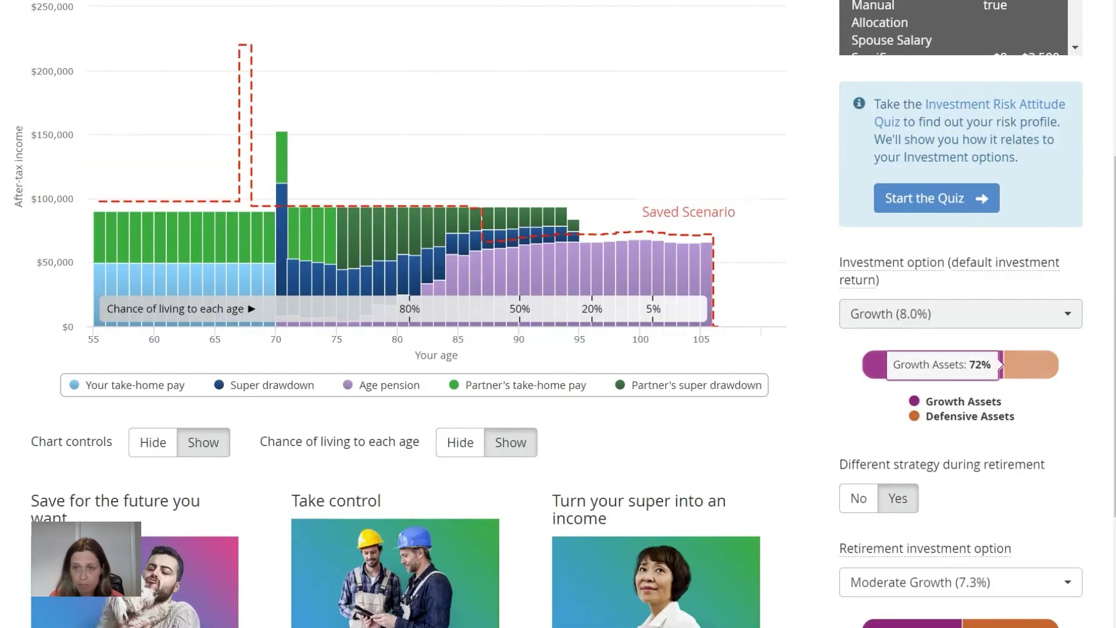
pyautogui.scroll(-4, 558, 314)
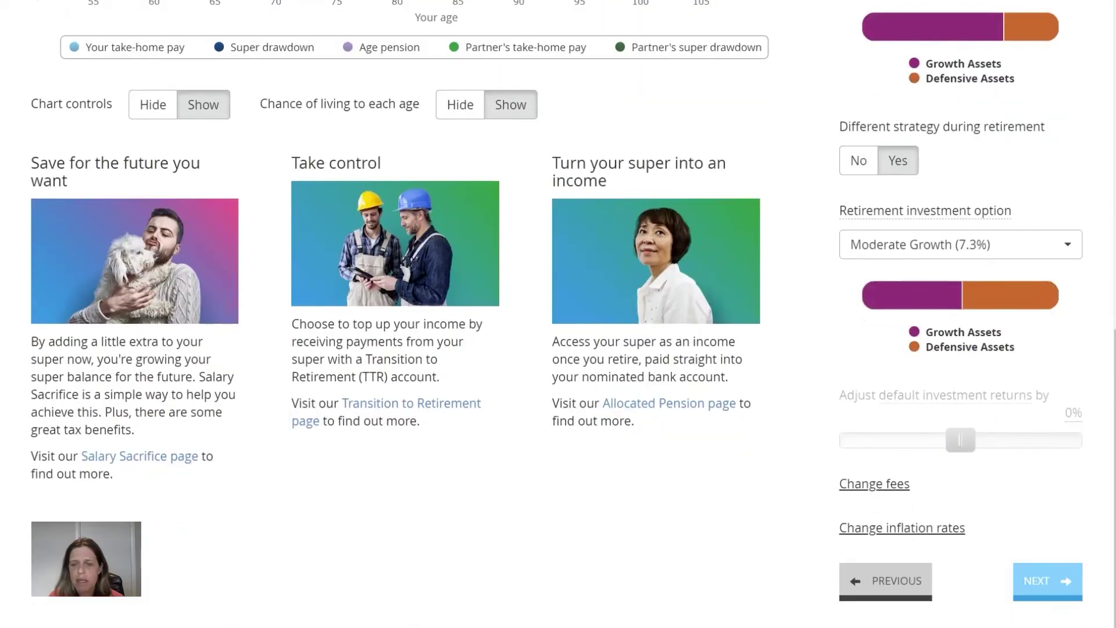
# Examine the list comparing saved and new scenario inputs, from total voluntary contribution through to the first lump sum withdrawal amount.
pyautogui.scroll(10, 558, 313)
pyautogui.scroll(-3, 558, 313)
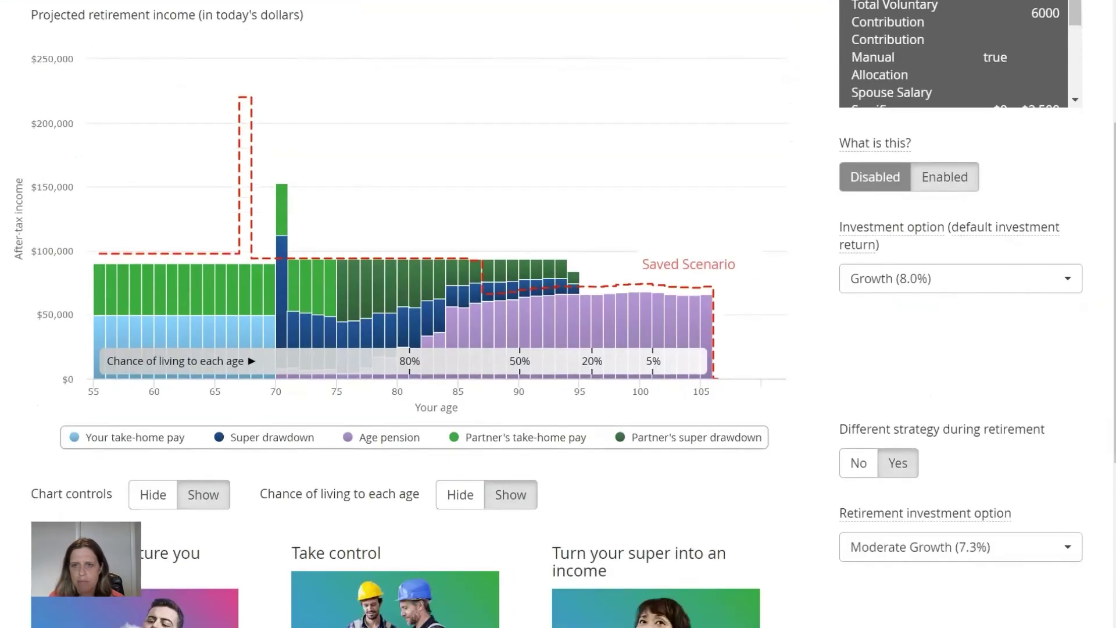
pyautogui.scroll(4, 558, 314)
pyautogui.scroll(-2, 953, 253)
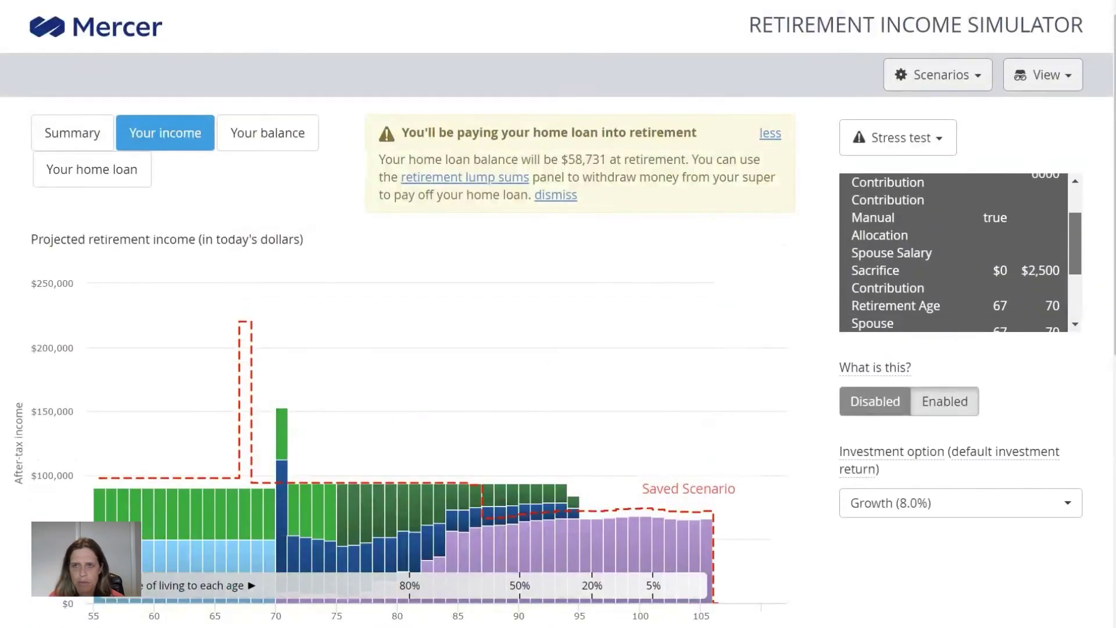
pyautogui.scroll(3, 953, 253)
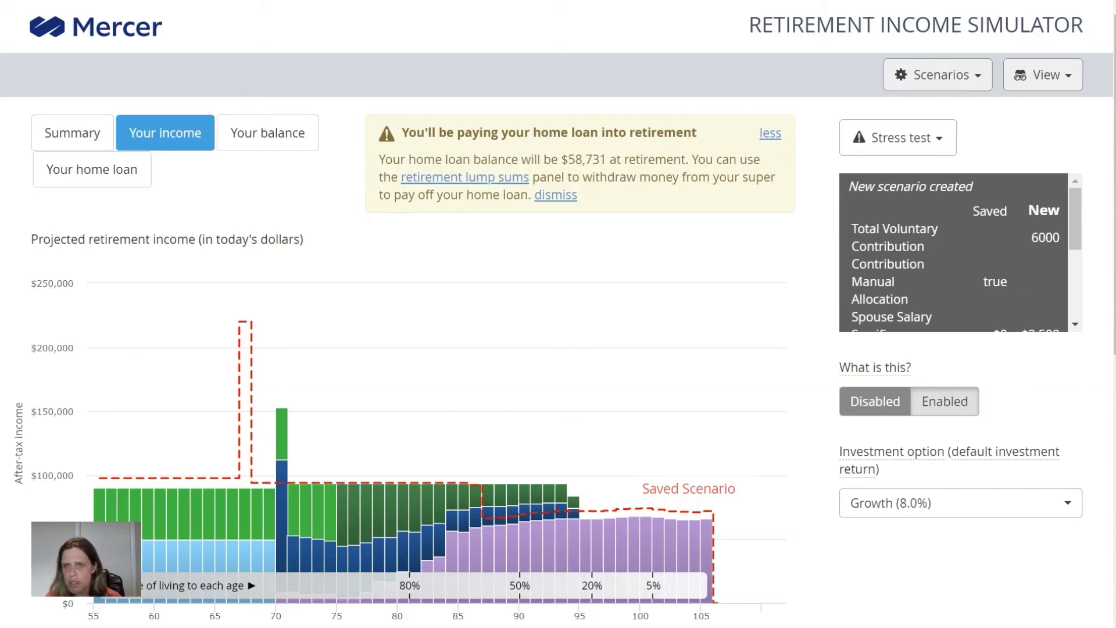
pyautogui.scroll(-2, 958, 253)
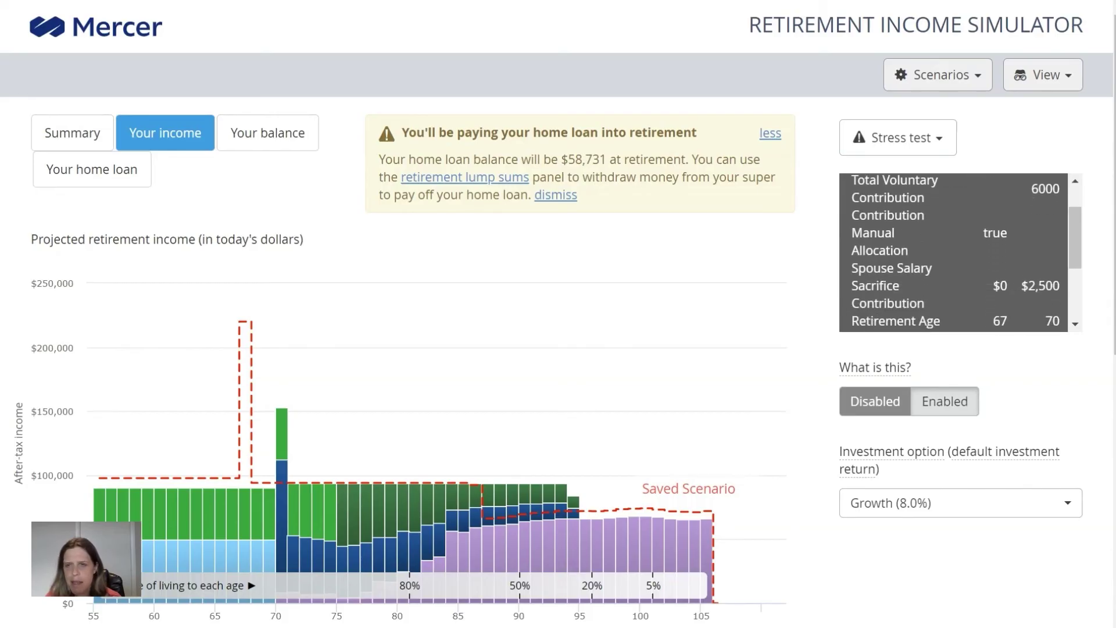
pyautogui.scroll(-3, 959, 253)
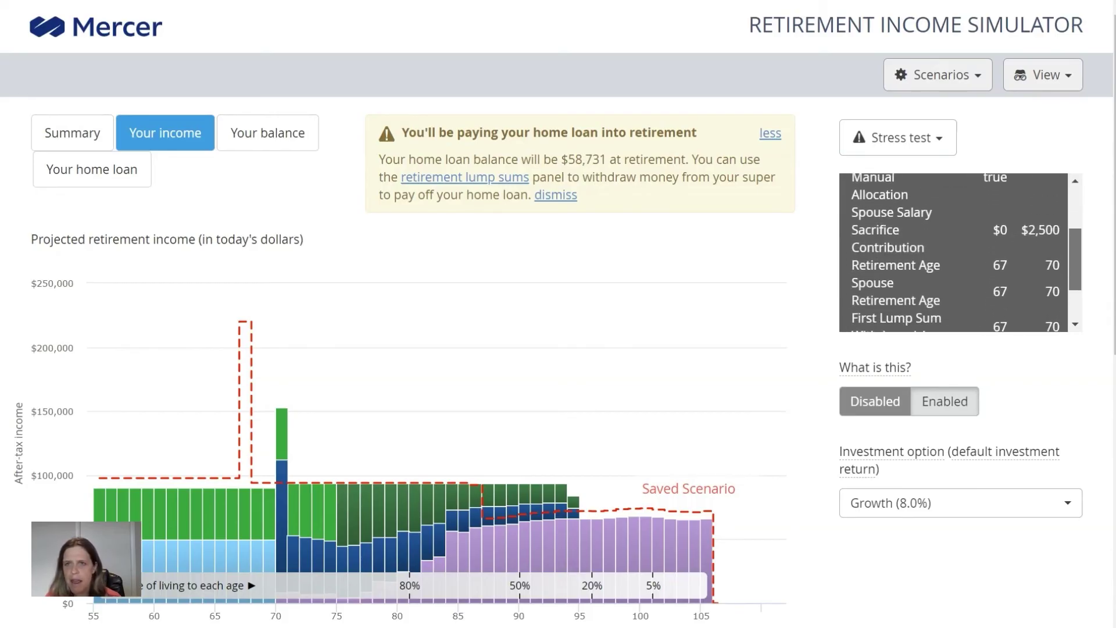
pyautogui.scroll(-2, 959, 253)
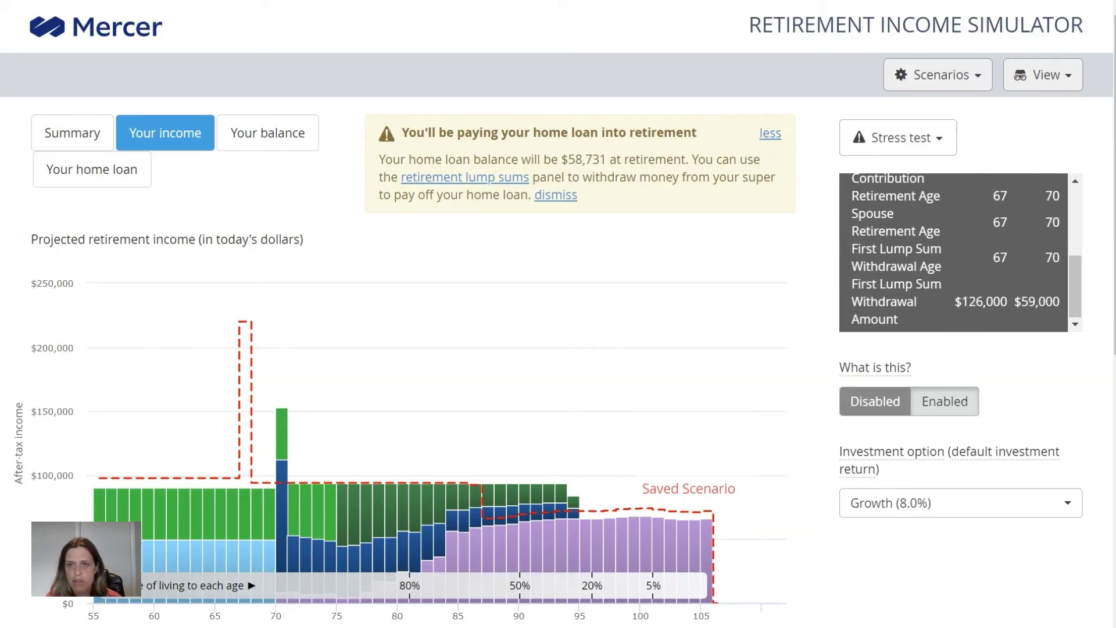
# Look at the income projection and the simulated real investment returns chart.
pyautogui.scroll(-5, 640, 291)
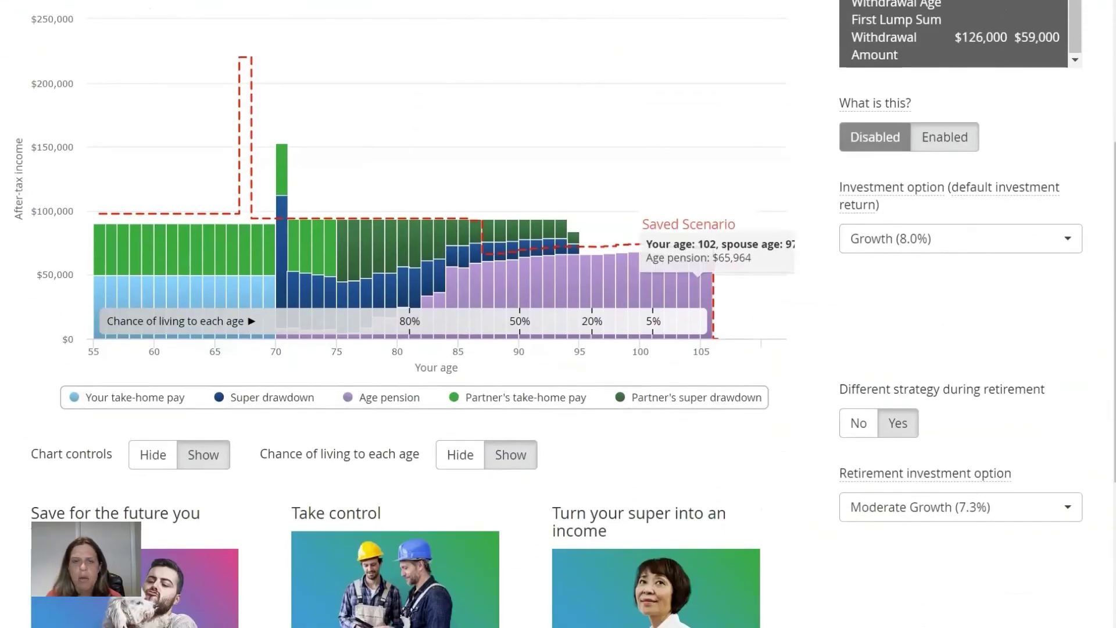
pyautogui.scroll(-6, 639, 262)
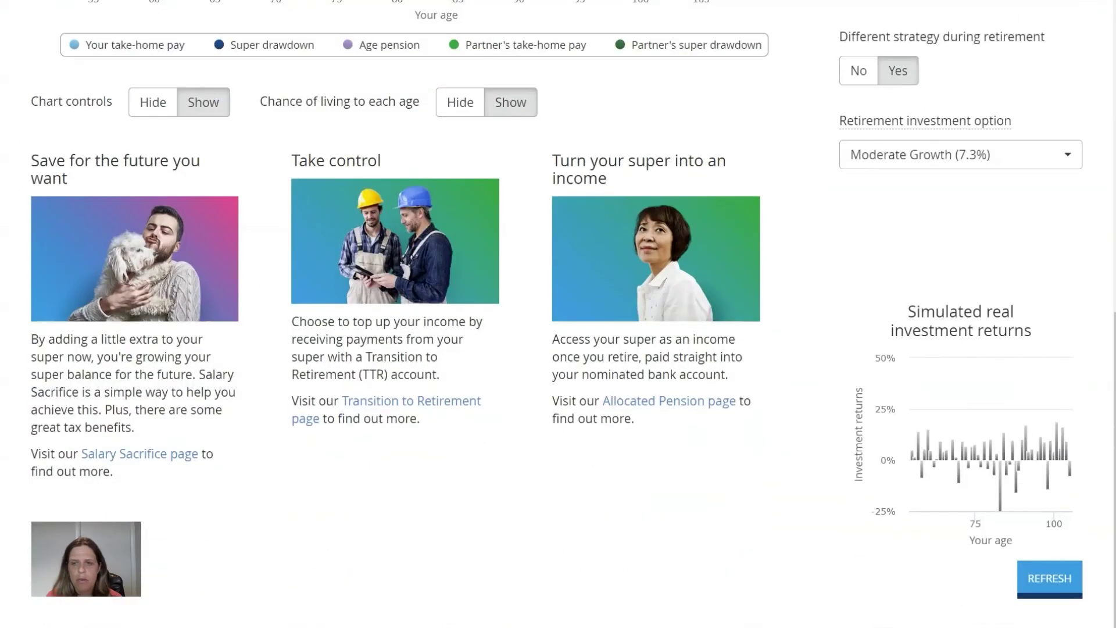
pyautogui.scroll(6, 558, 314)
pyautogui.scroll(-7, 558, 314)
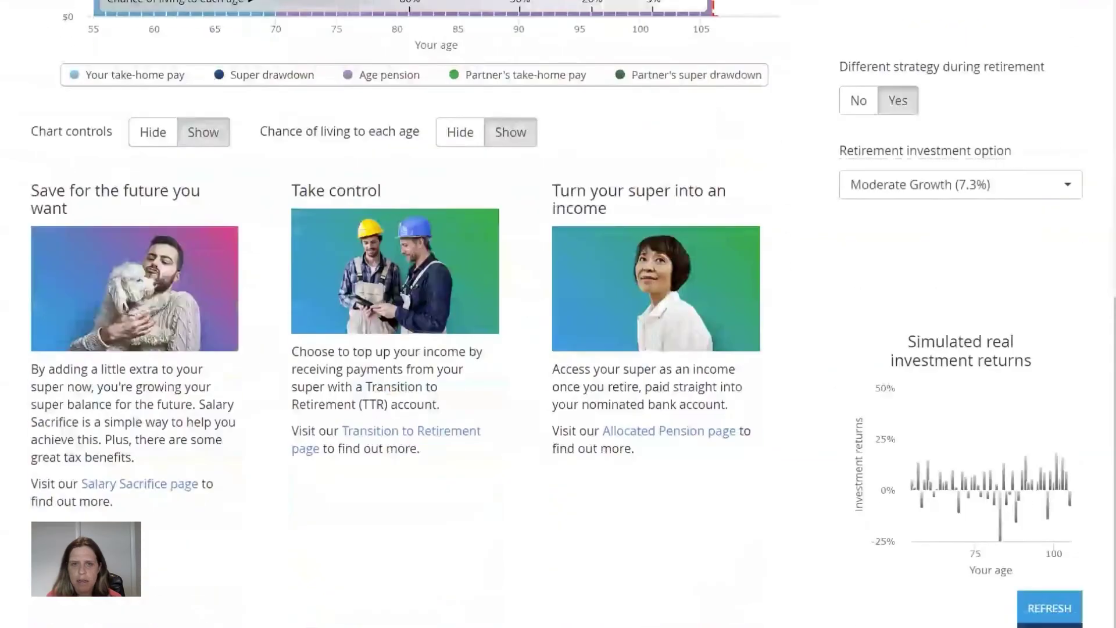
# Go back to the investment options, examine the fee and inflation rate settings, and return to the final section.
pyautogui.click(885, 580)
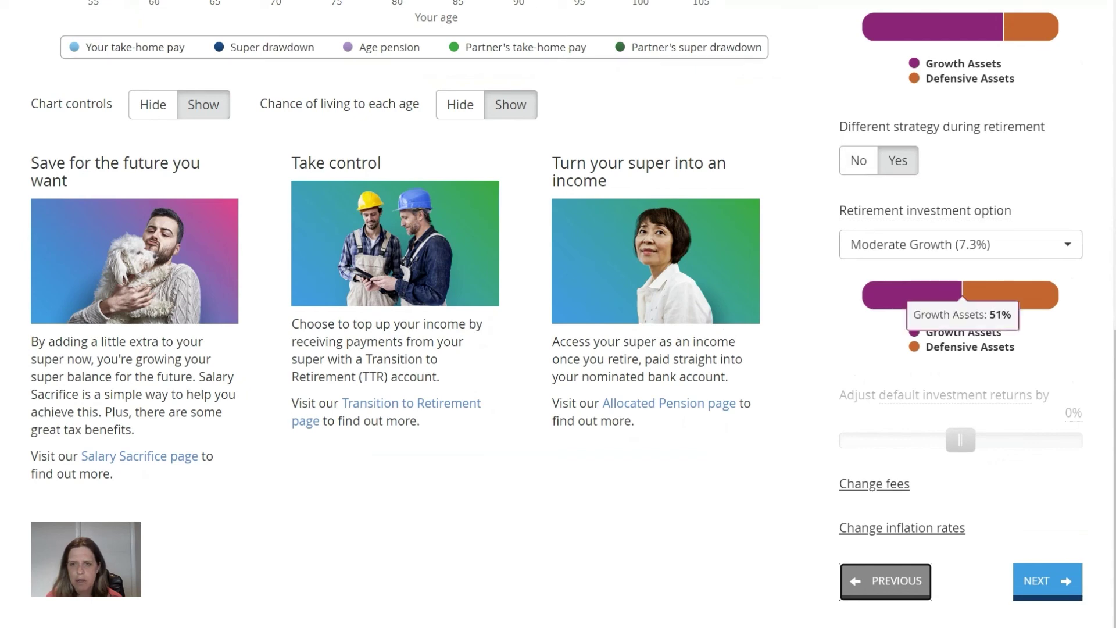
pyautogui.click(874, 483)
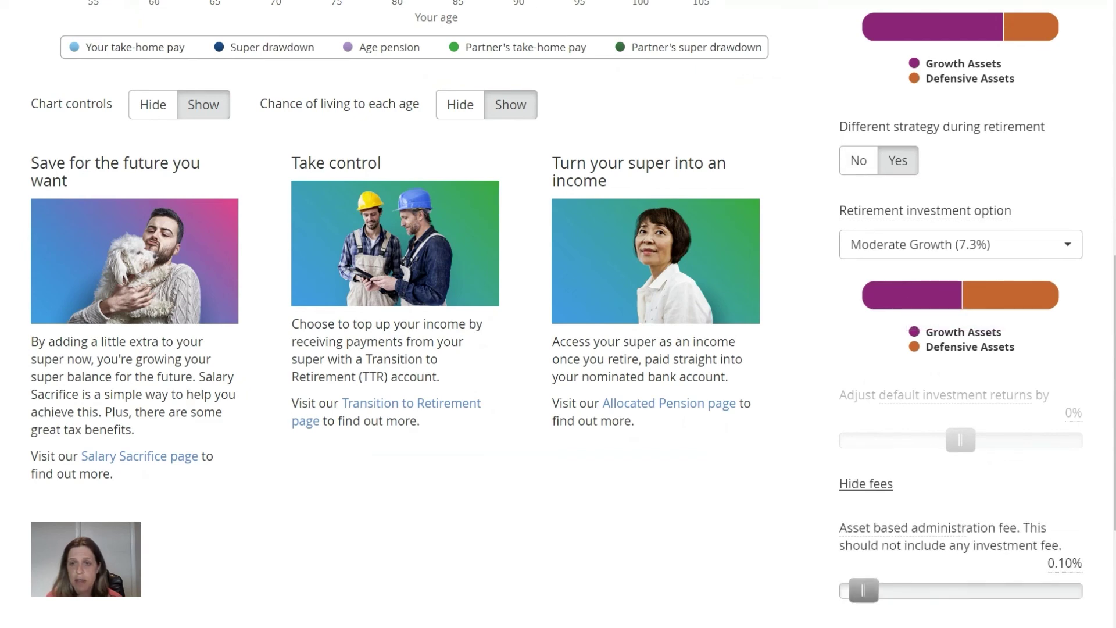
pyautogui.scroll(-3, 557, 314)
pyautogui.scroll(-2, 556, 314)
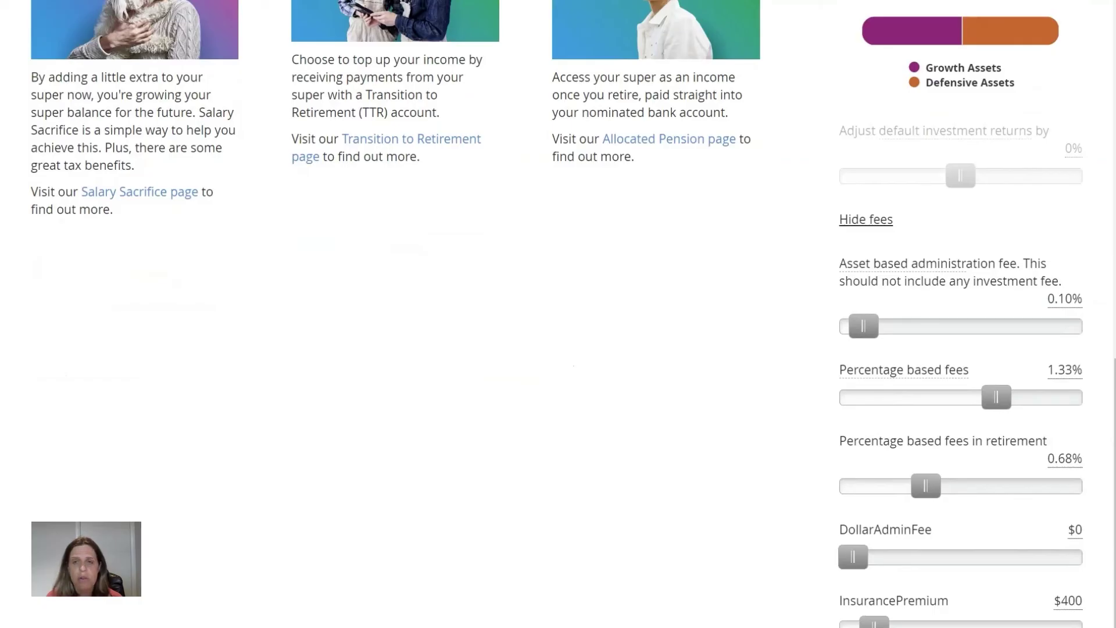
pyautogui.scroll(-3, 556, 314)
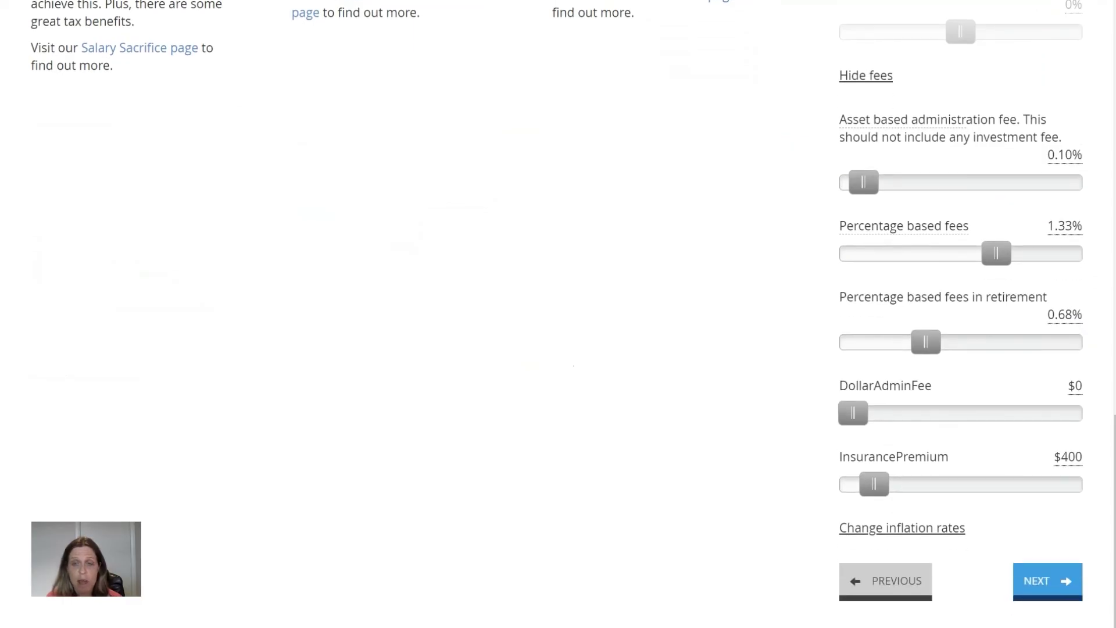
pyautogui.click(901, 527)
pyautogui.scroll(-3, 557, 314)
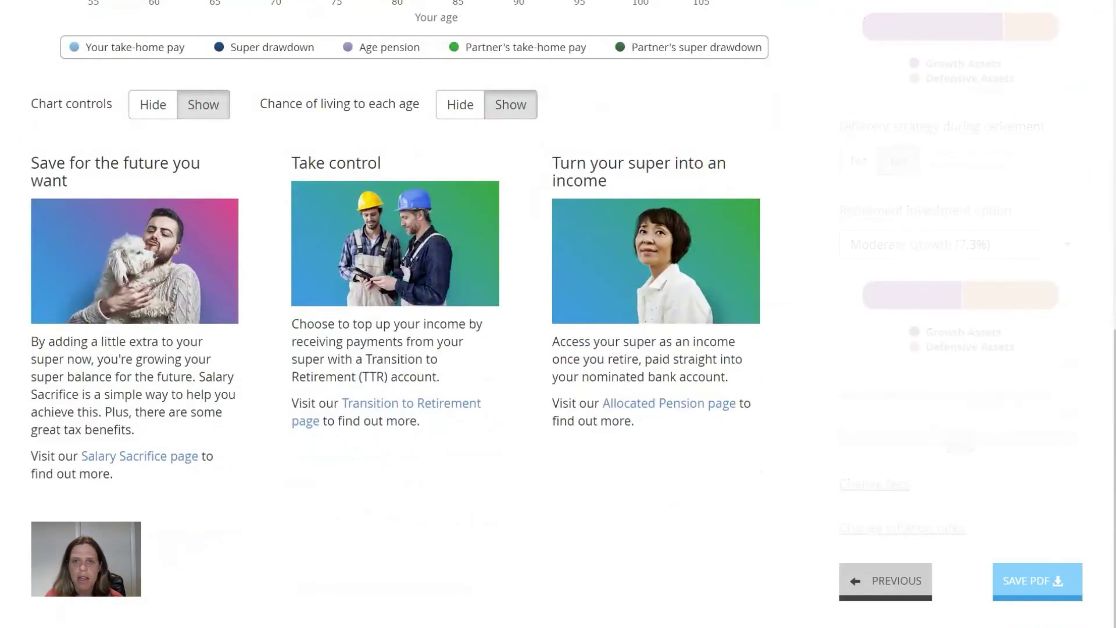
# Compare the saved and new scenarios in the home loan, super balance and income charts, and open the summary comparison.
pyautogui.scroll(-5, 465, 349)
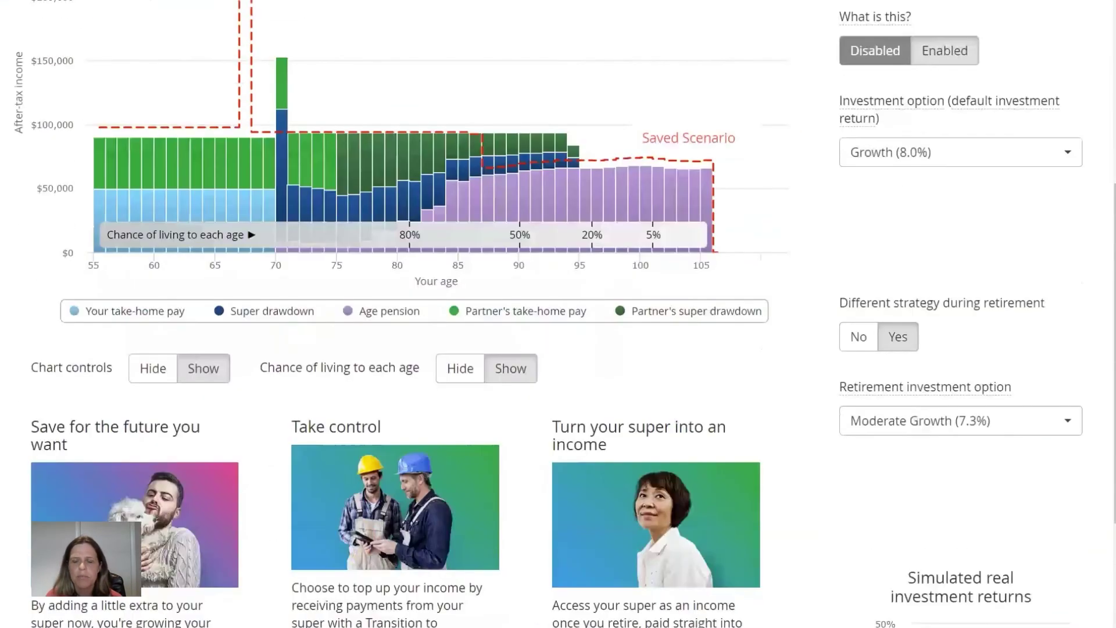
pyautogui.scroll(6, 465, 348)
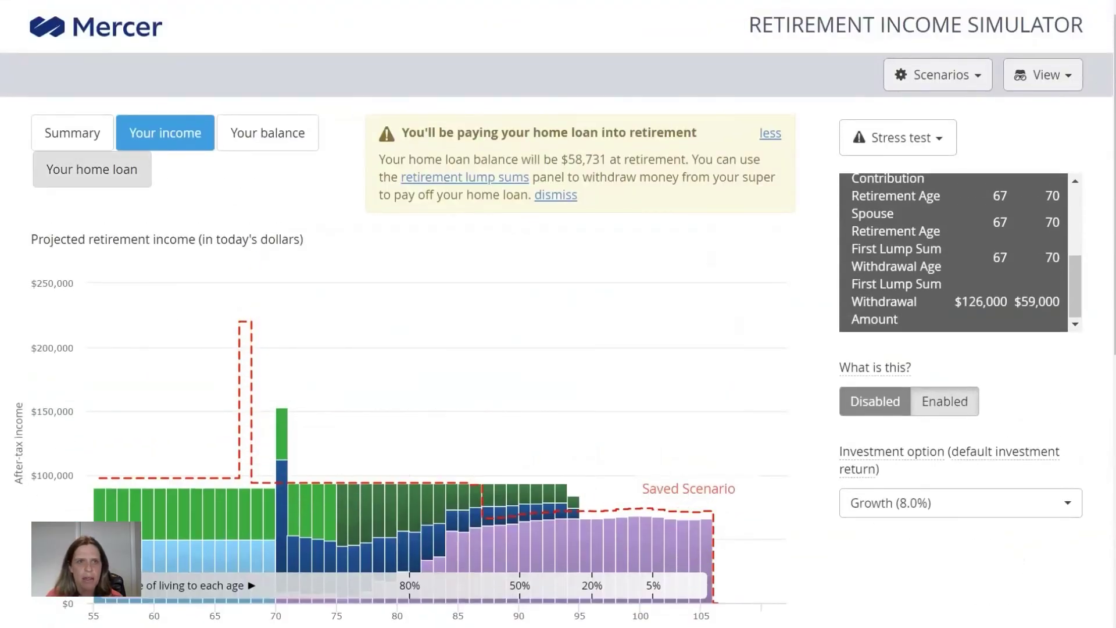
pyautogui.click(91, 170)
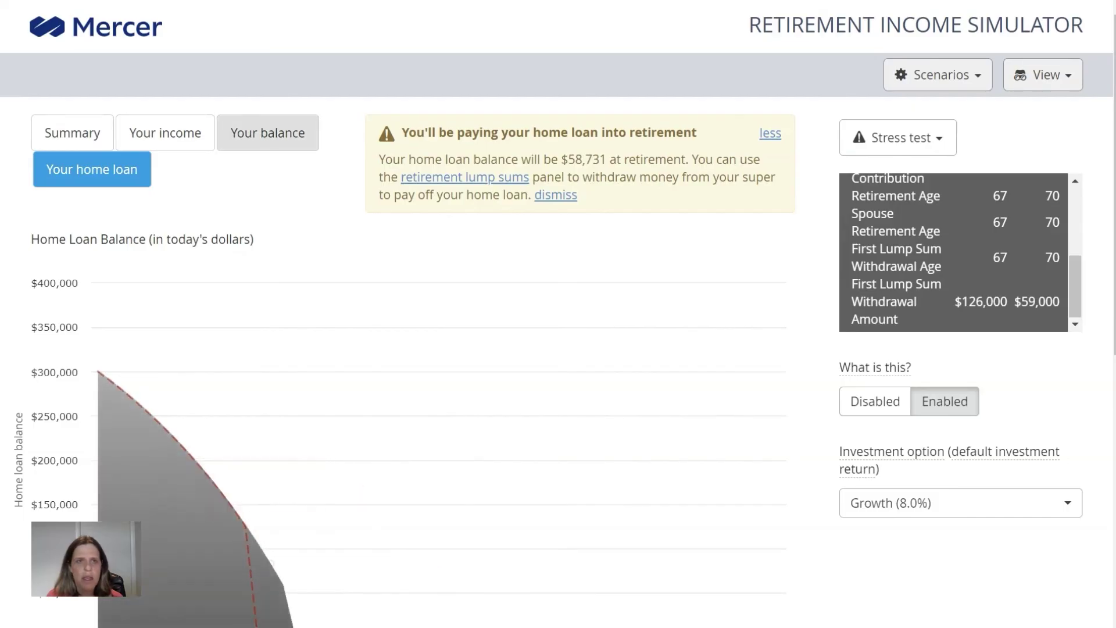
pyautogui.click(267, 133)
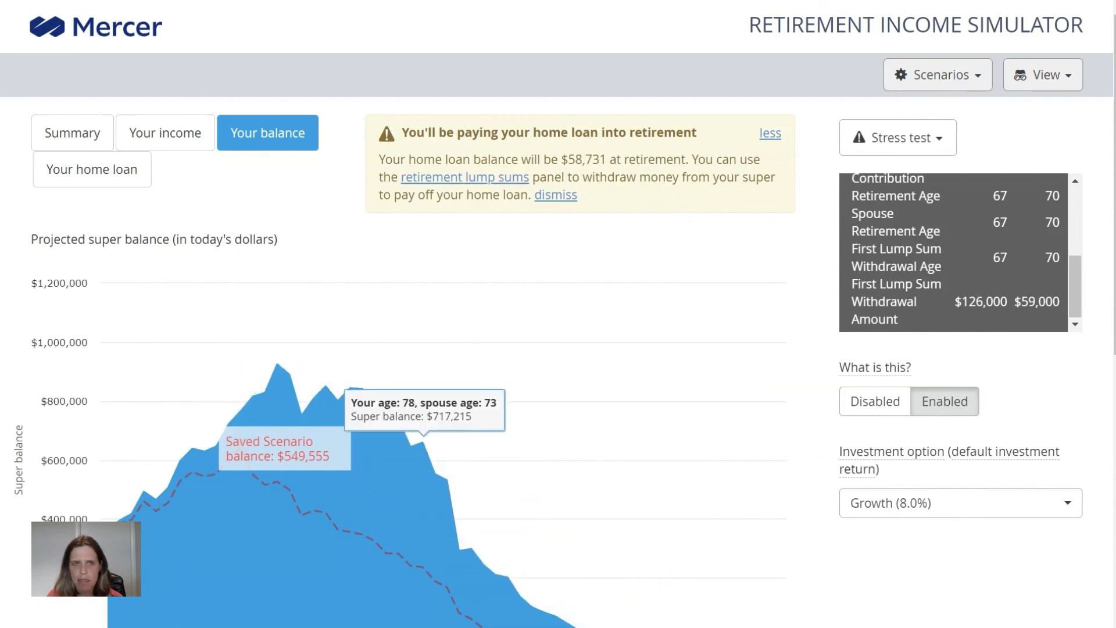
pyautogui.click(165, 132)
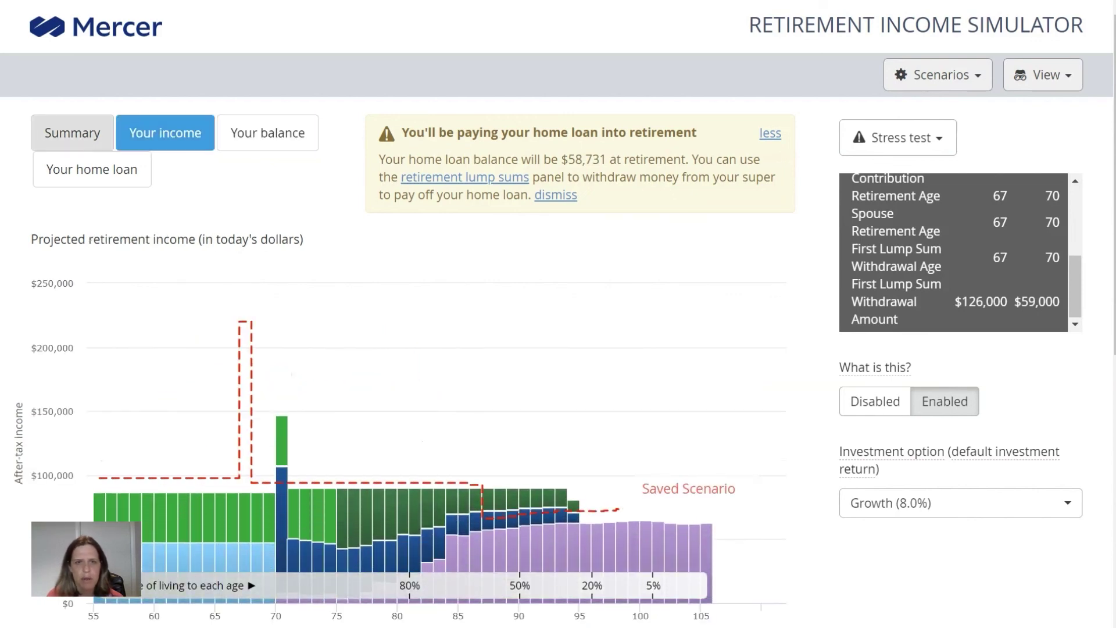
pyautogui.click(72, 133)
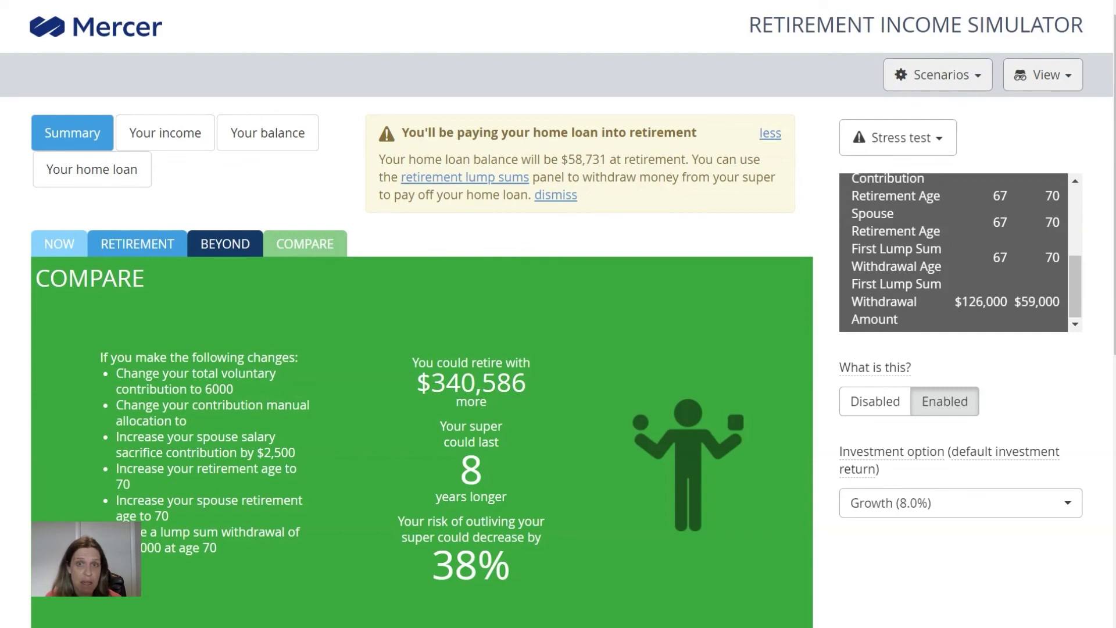
# Review the summary of scenario changes and open the download page for the PDF report.
pyautogui.scroll(-2, 558, 313)
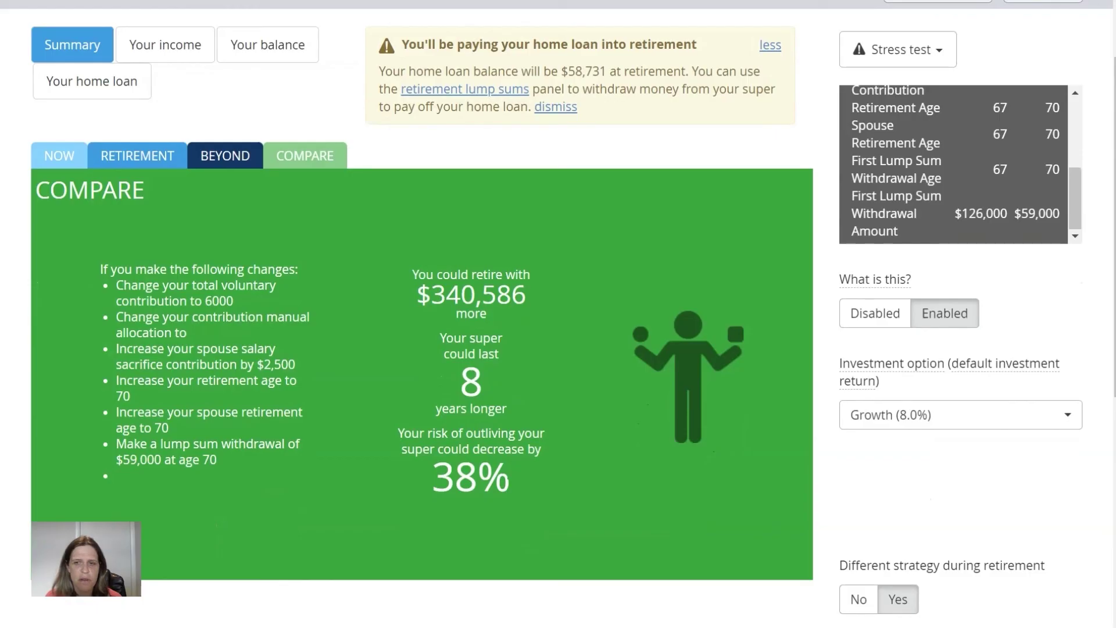
pyautogui.scroll(-6, 558, 314)
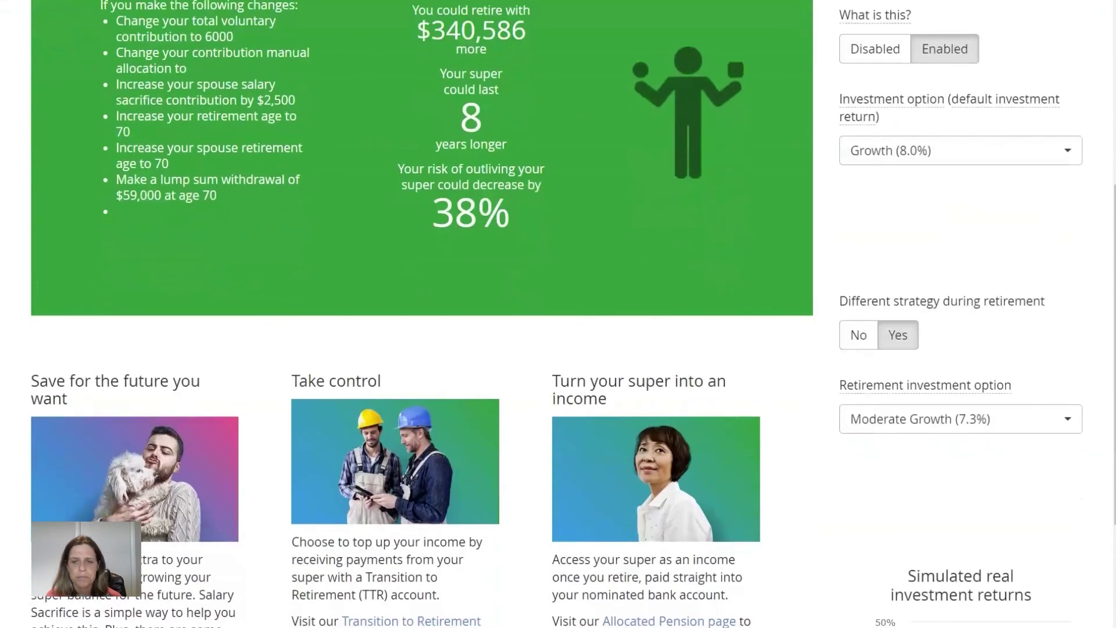
pyautogui.scroll(-6, 558, 314)
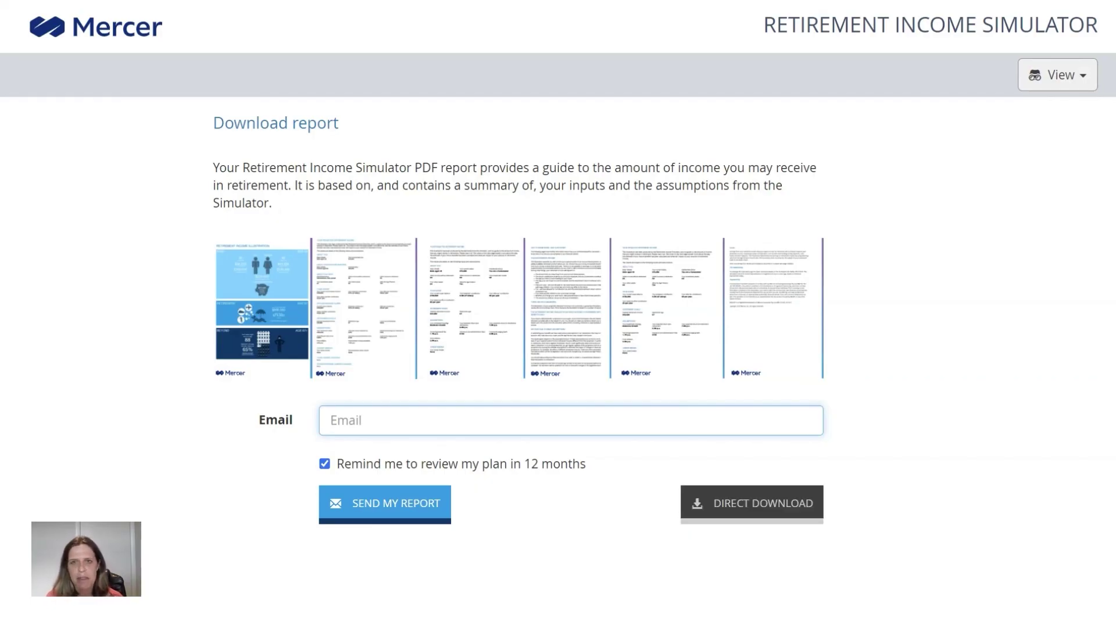
# Download the PDF report directly and view its retirement income illustration in Adobe Acrobat Reader.
pyautogui.click(751, 502)
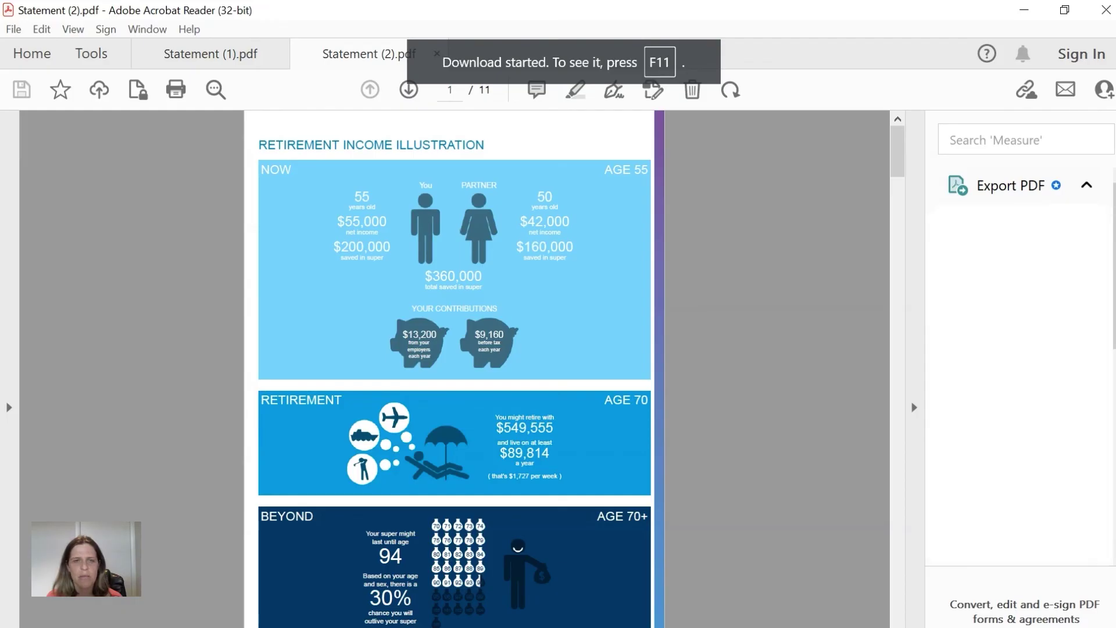
pyautogui.scroll(-3, 454, 366)
pyautogui.scroll(3, 455, 366)
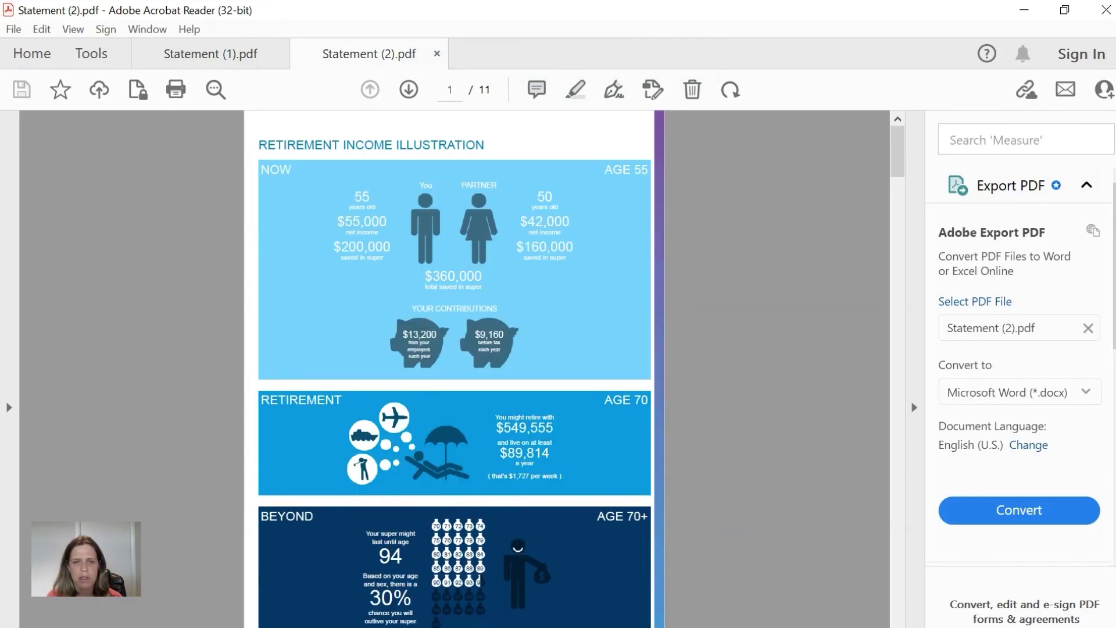
# Review the report's comparison, assumptions and new scenario pages, and close all open PDF documents.
pyautogui.scroll(-15, 454, 366)
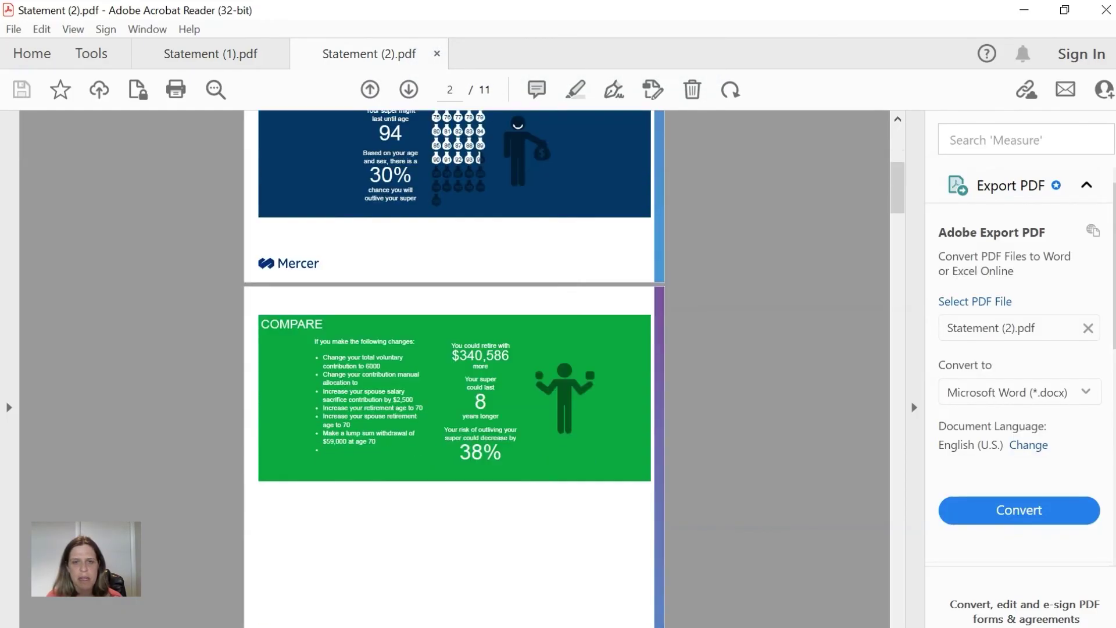
pyautogui.scroll(-20, 454, 366)
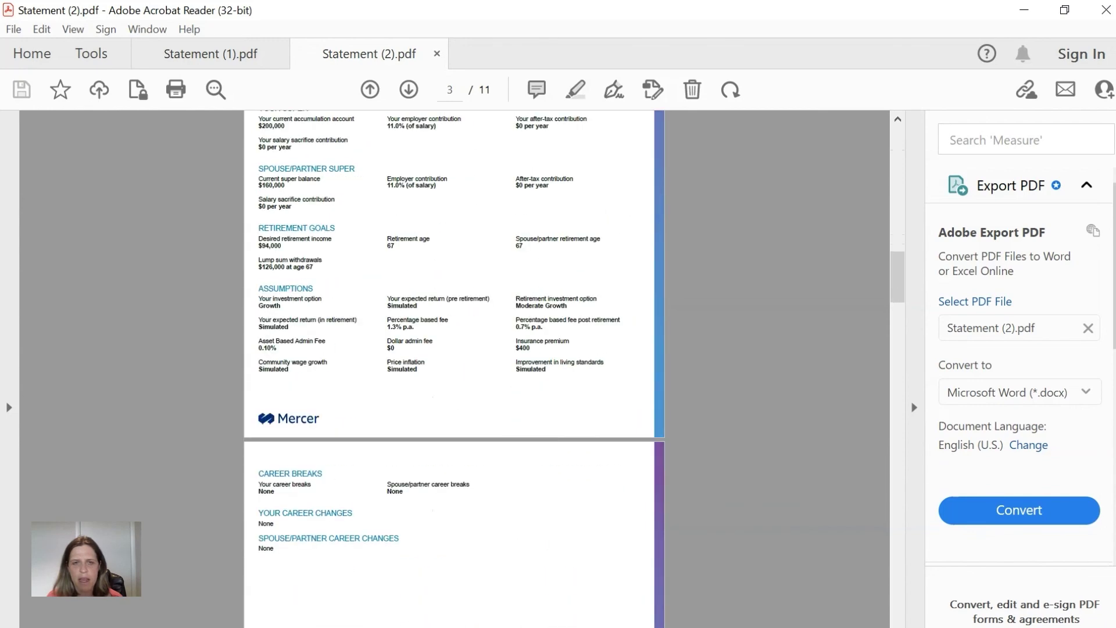
pyautogui.scroll(-10, 455, 366)
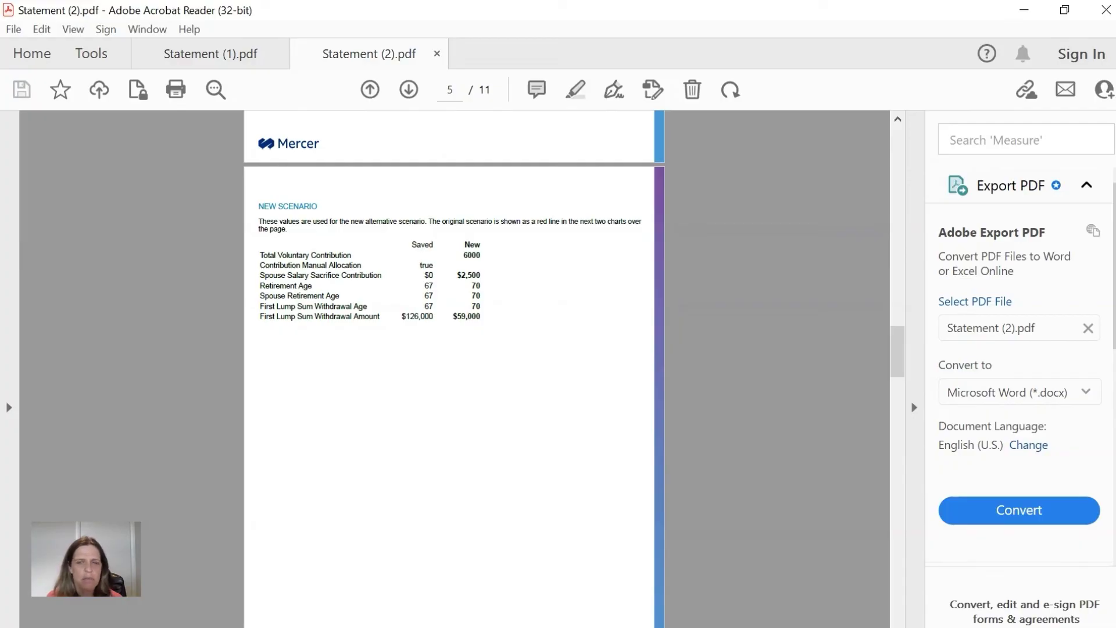
pyautogui.click(1106, 9)
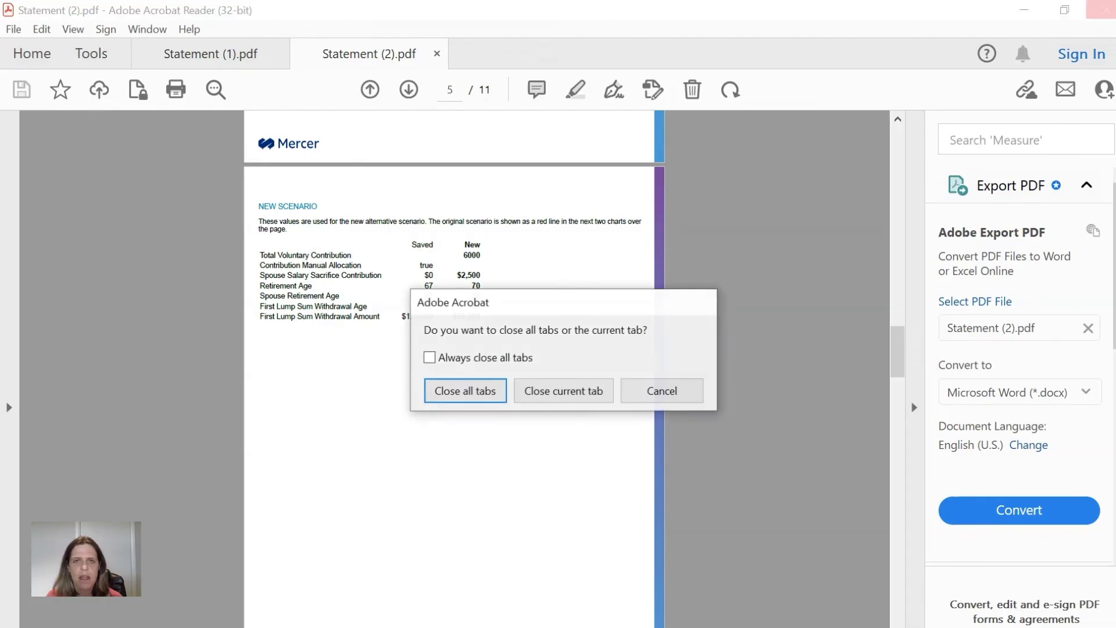
pyautogui.press('Return')
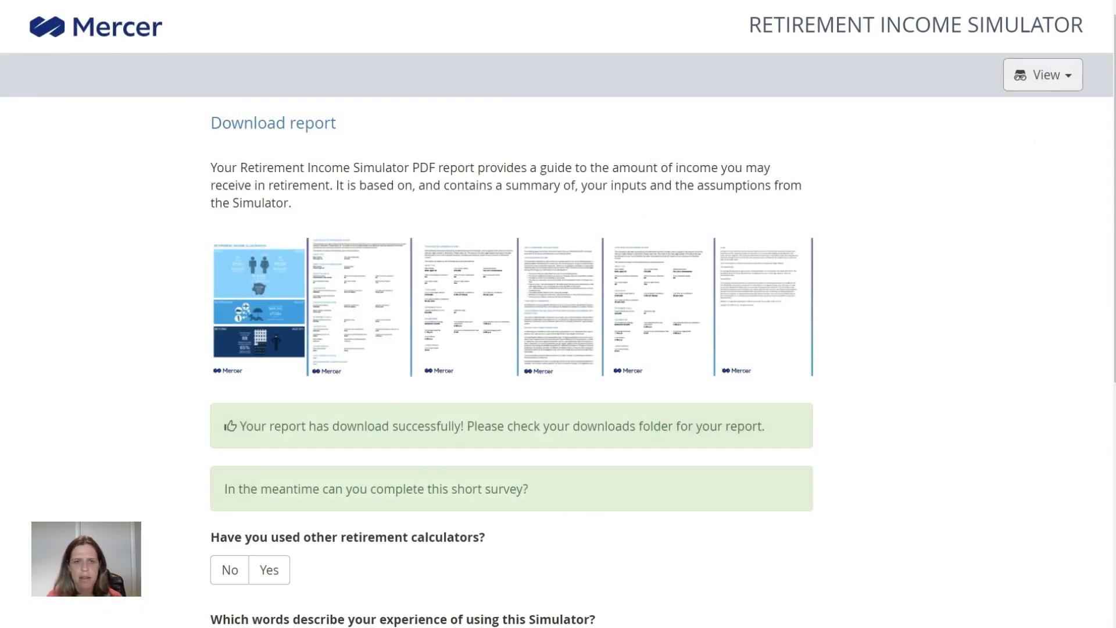
# Look through the feedback survey questions on the report download page and open the list of other simulator views.
pyautogui.scroll(-6, 511, 314)
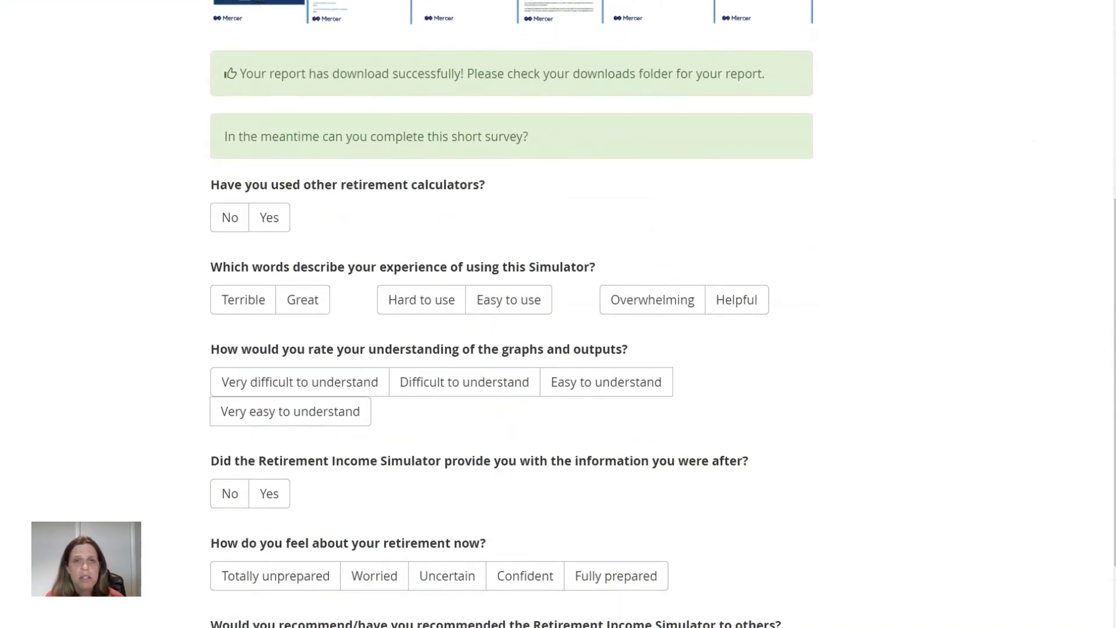
pyautogui.scroll(-2, 511, 313)
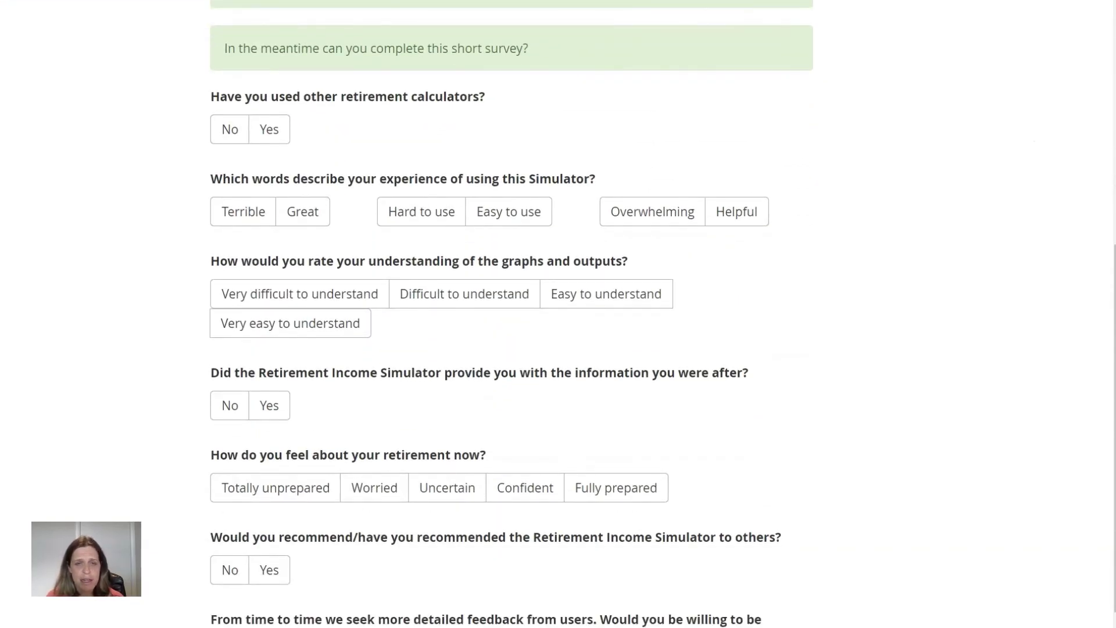
pyautogui.scroll(-3, 511, 314)
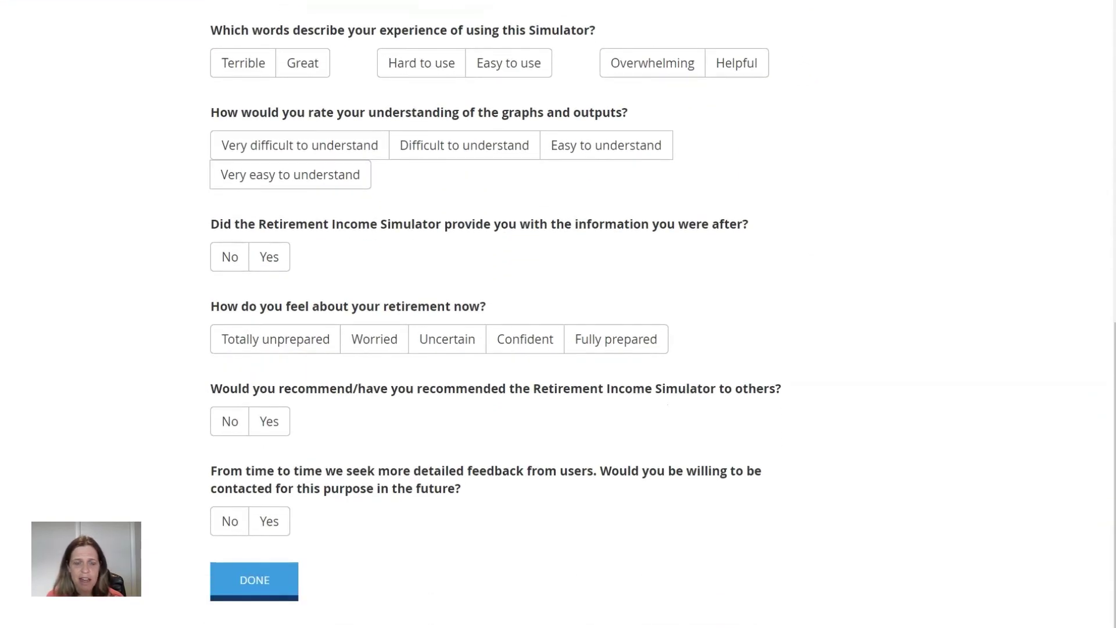
pyautogui.scroll(10, 512, 314)
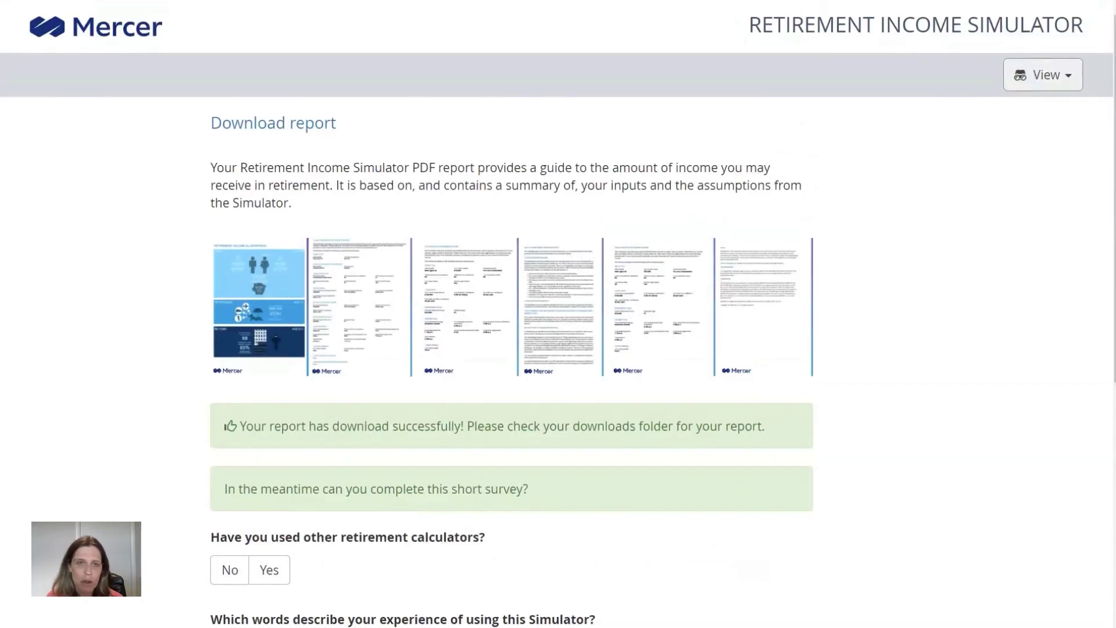
pyautogui.scroll(-6, 512, 313)
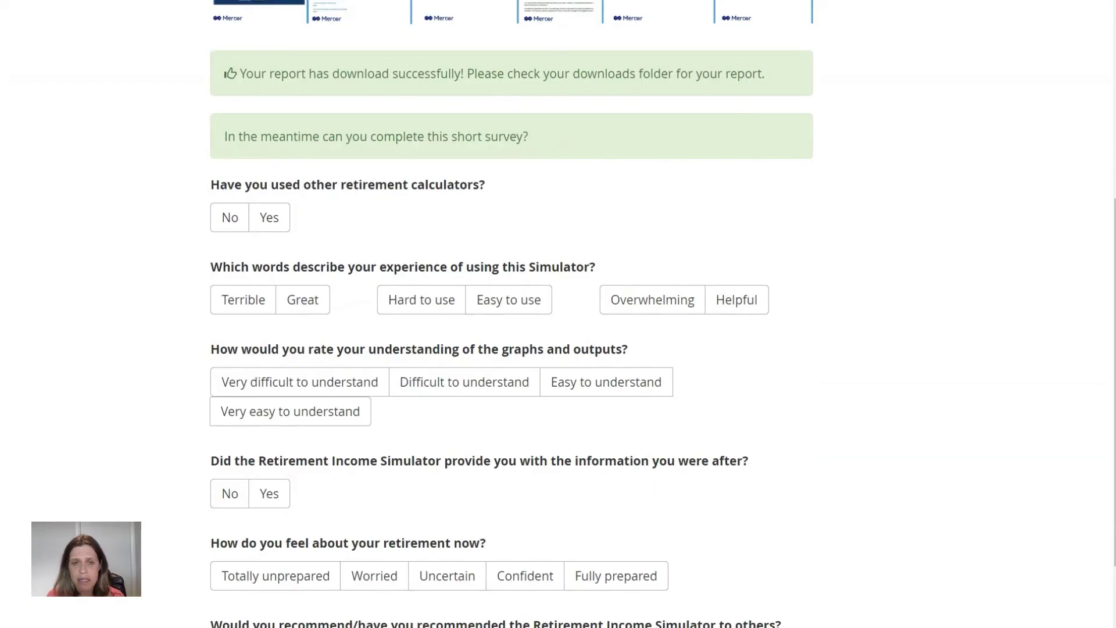
pyautogui.scroll(6, 558, 314)
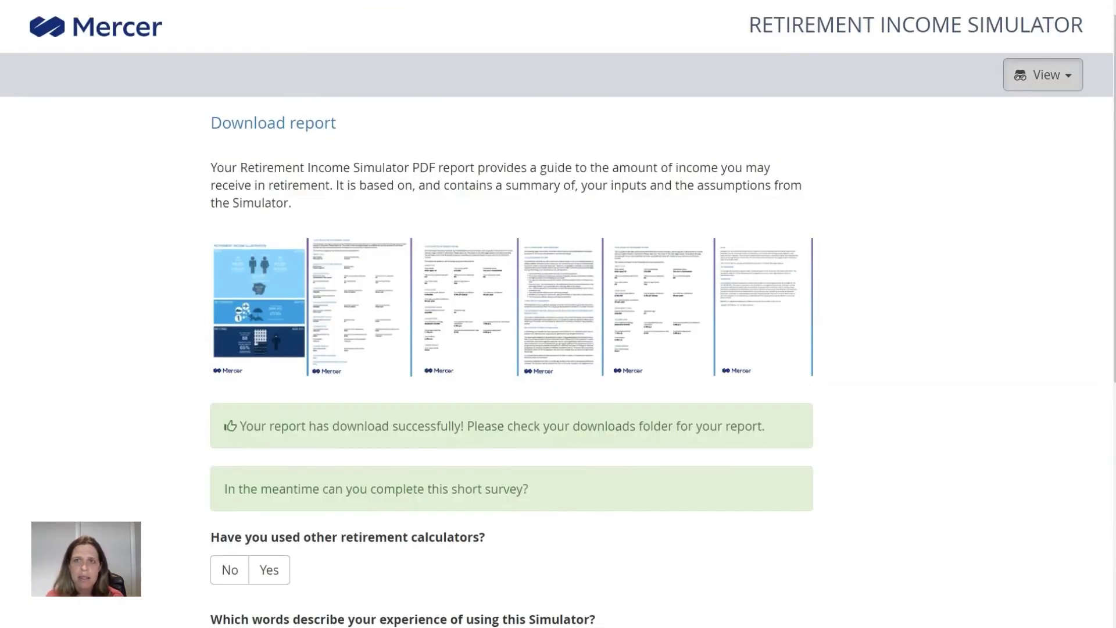
pyautogui.click(1043, 75)
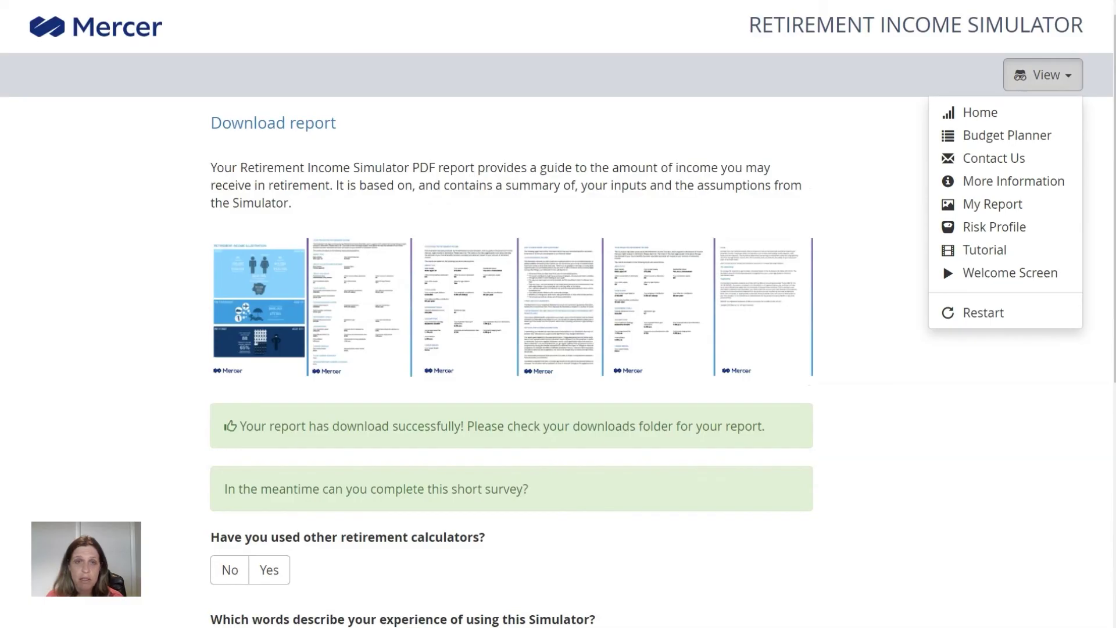